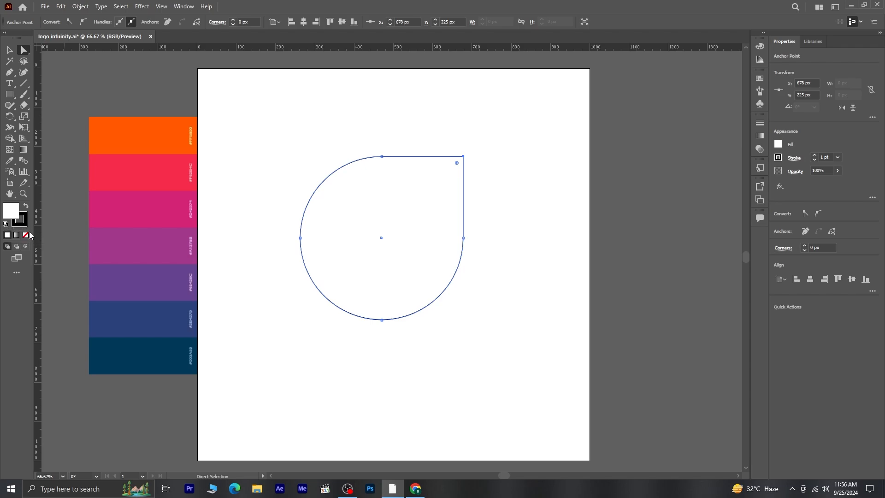
# Remove the teardrop's fill and rotate it clockwise so that its pointed corner faces right
pyautogui.click(25, 235)
pyautogui.click(9, 49)
pyautogui.moveTo(468, 152); pyautogui.dragTo(500, 233)
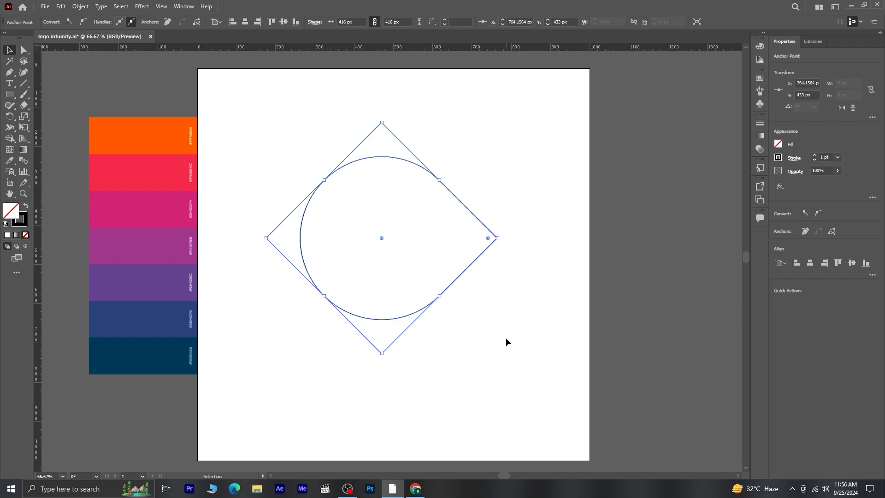
pyautogui.click(444, 324)
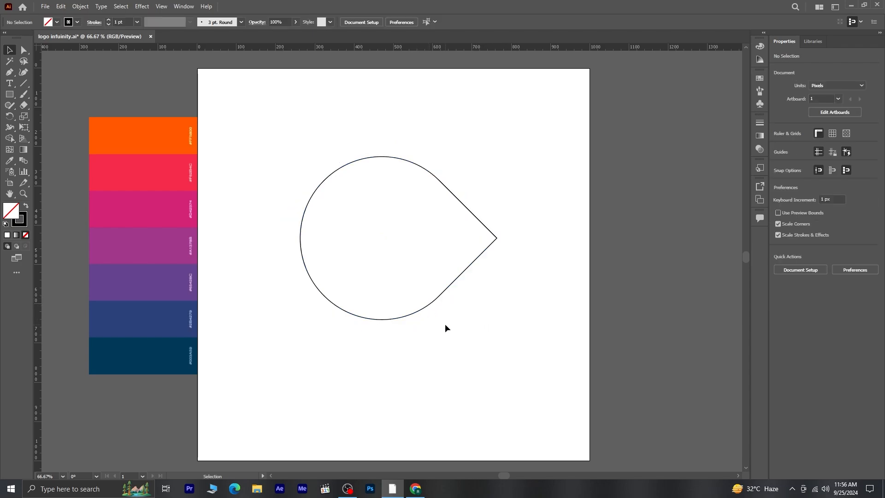
# Offset the teardrop's path by -80 px with mitred joins to create a smaller inner teardrop
pyautogui.click(438, 294)
pyautogui.click(80, 6)
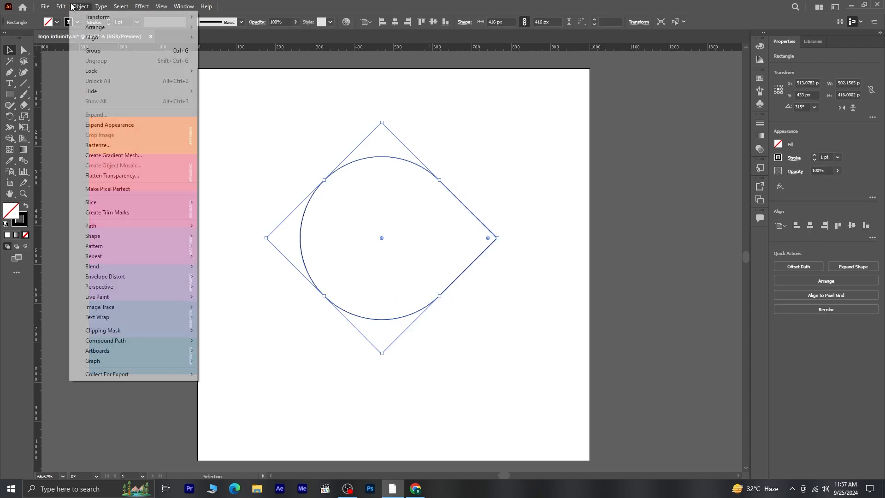
pyautogui.moveTo(159, 227)
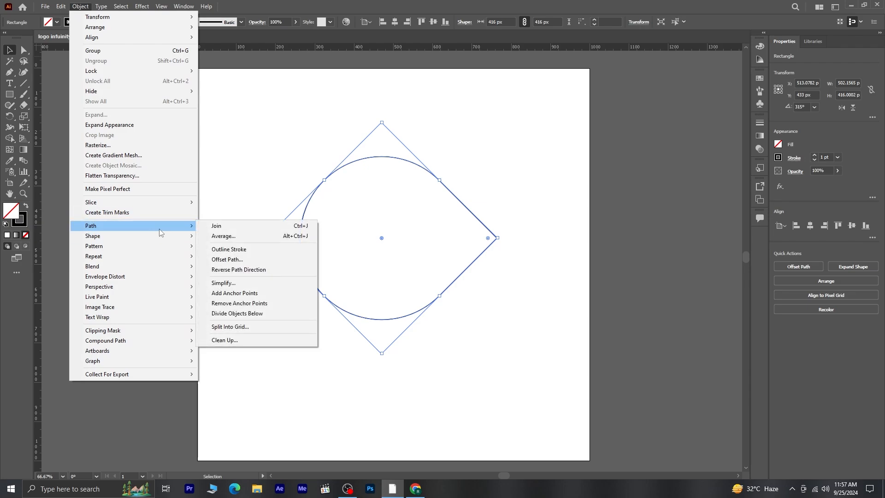
pyautogui.click(241, 259)
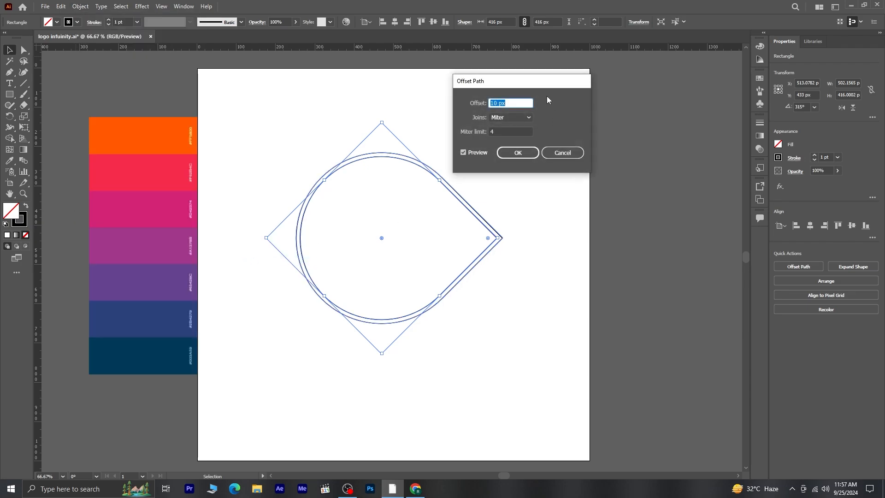
pyautogui.moveTo(540, 83); pyautogui.dragTo(572, 85)
pyautogui.hotkey('shift', 'Down')
pyautogui.hotkey('shift', 'Down')
pyautogui.hotkey('shift', 'Down')
pyautogui.hotkey('shift', 'Down')
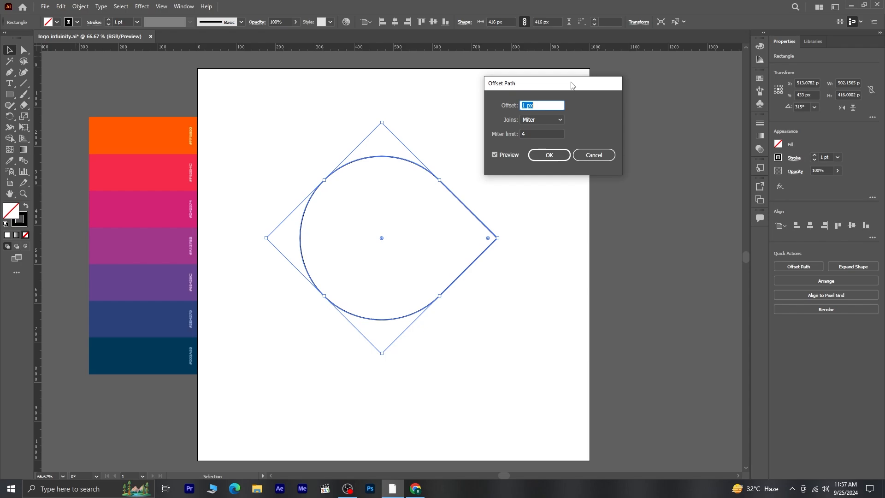
pyautogui.press('Down')
pyautogui.press('Down')
pyautogui.press('Down')
pyautogui.press('Down')
pyautogui.press('Down')
pyautogui.press('Down')
pyautogui.press('Down')
pyautogui.press('Down')
pyautogui.press('Down')
pyautogui.press('Down')
pyautogui.press('Down')
pyautogui.press('Down')
pyautogui.press('Down')
pyautogui.press('Down')
pyautogui.press('Down')
pyautogui.press('Down')
pyautogui.press('Down')
pyautogui.press('Down')
pyautogui.press('Down')
pyautogui.press('Down')
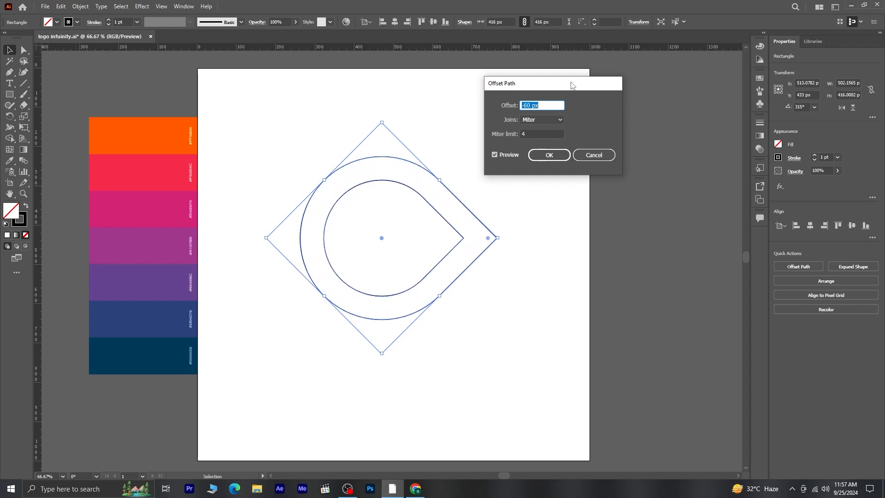
pyautogui.press('Down')
pyautogui.press('Down')
pyautogui.press('Down')
pyautogui.press('Down')
pyautogui.press('Down')
pyautogui.press('Down')
pyautogui.press('Down')
pyautogui.press('Down')
pyautogui.press('Down')
pyautogui.press('Down')
pyautogui.press('Down')
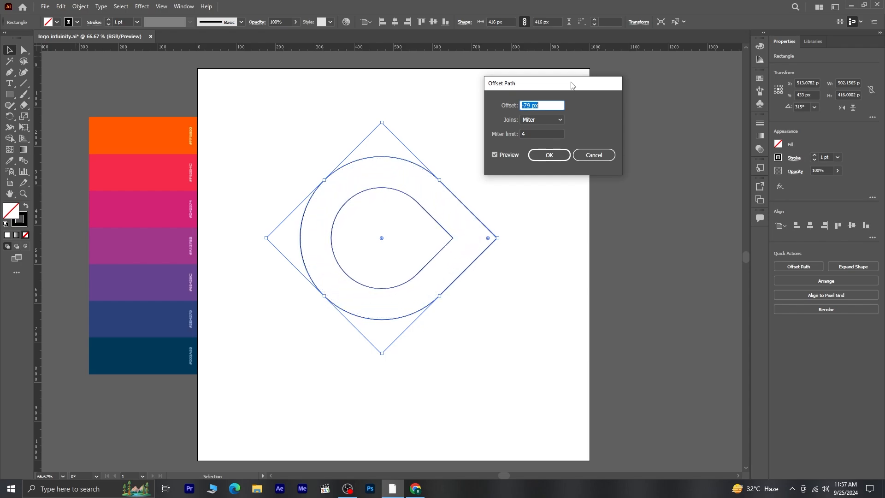
pyautogui.press('Up')
pyautogui.press('Up')
pyautogui.press('Up')
pyautogui.press('Up')
pyautogui.press('Up')
pyautogui.press('Up')
pyautogui.press('Up')
pyautogui.press('Up')
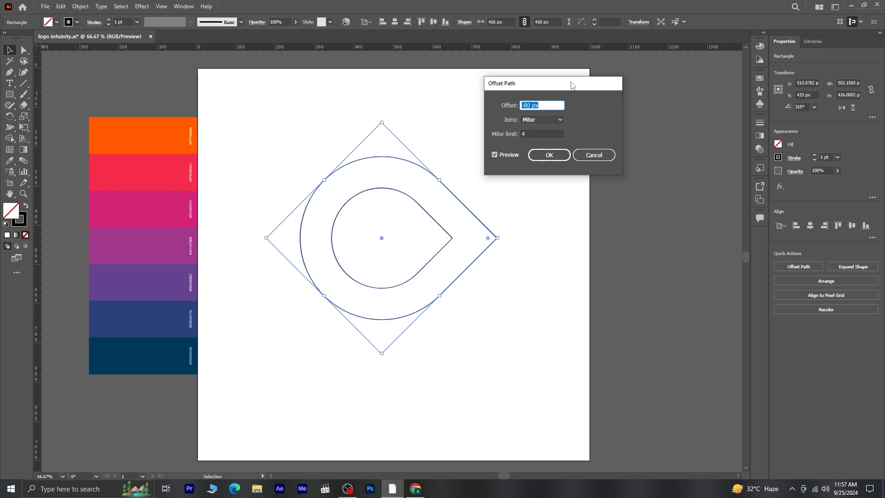
pyautogui.click(549, 155)
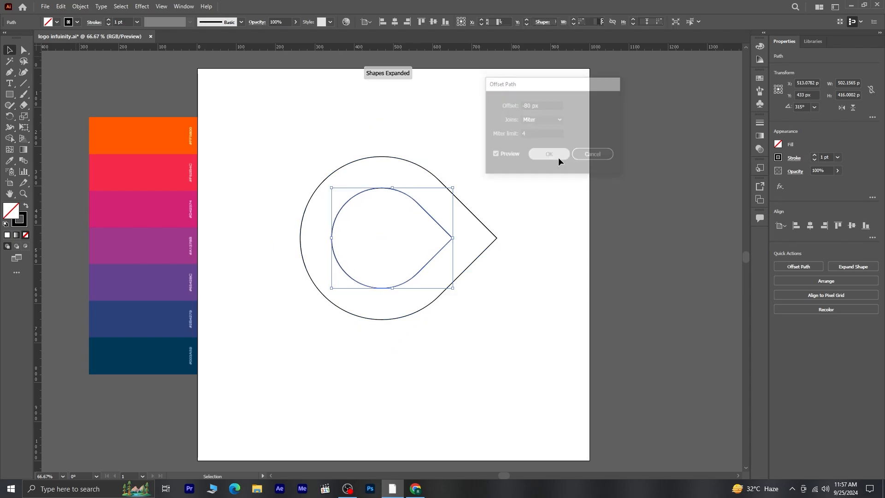
pyautogui.click(537, 283)
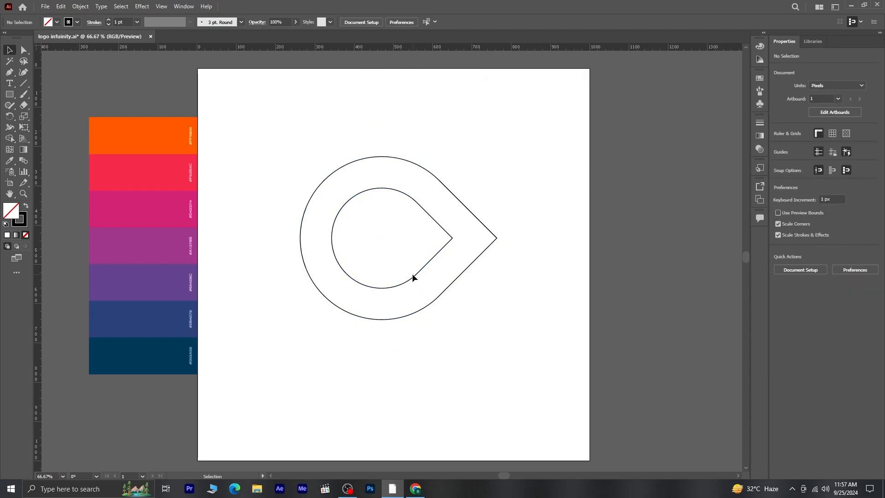
# Paste a copy of the inner teardrop in front and scale it proportionally leftward to meet the outer teardrop's left edge
pyautogui.click(413, 273)
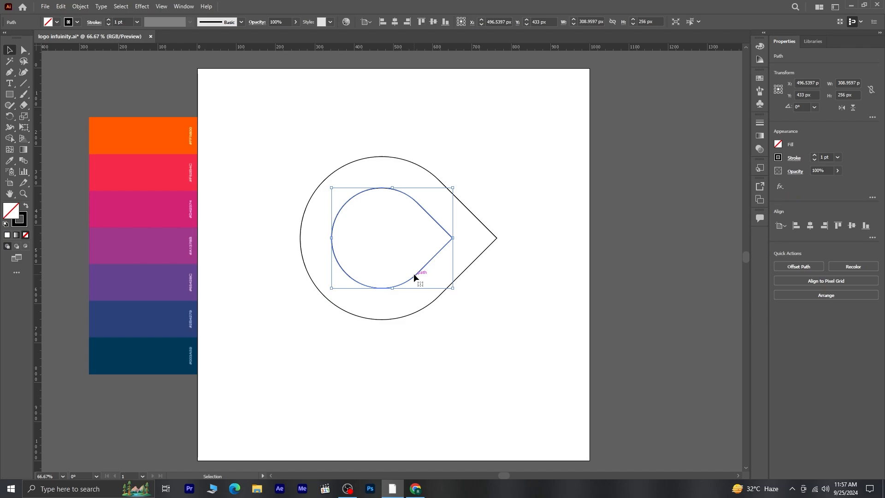
pyautogui.click(60, 7)
pyautogui.click(76, 51)
pyautogui.click(61, 7)
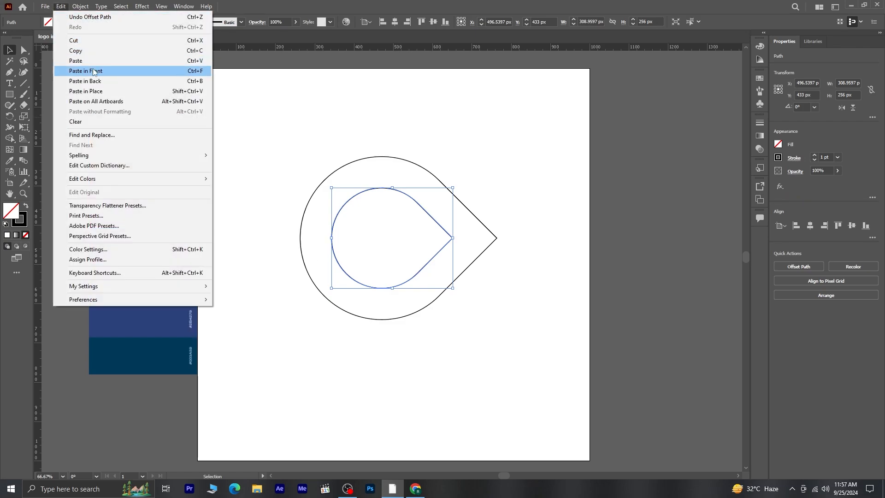
pyautogui.click(155, 71)
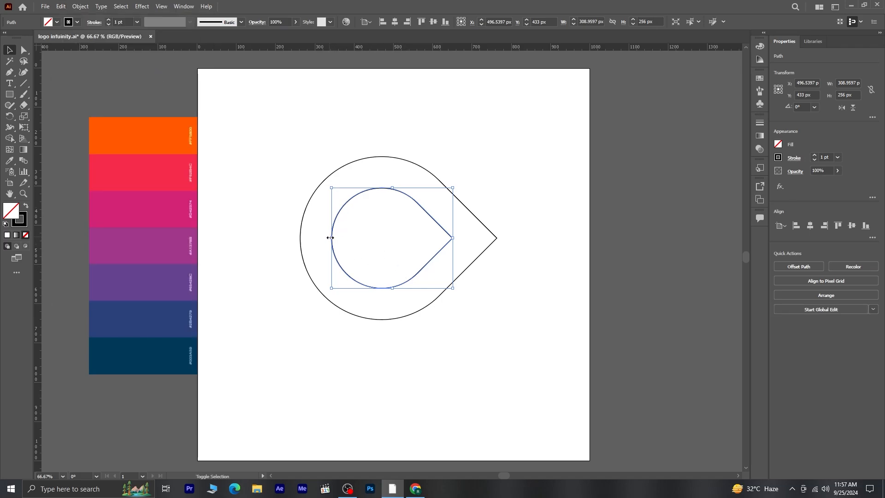
pyautogui.moveTo(330, 237); pyautogui.dragTo(301, 238)
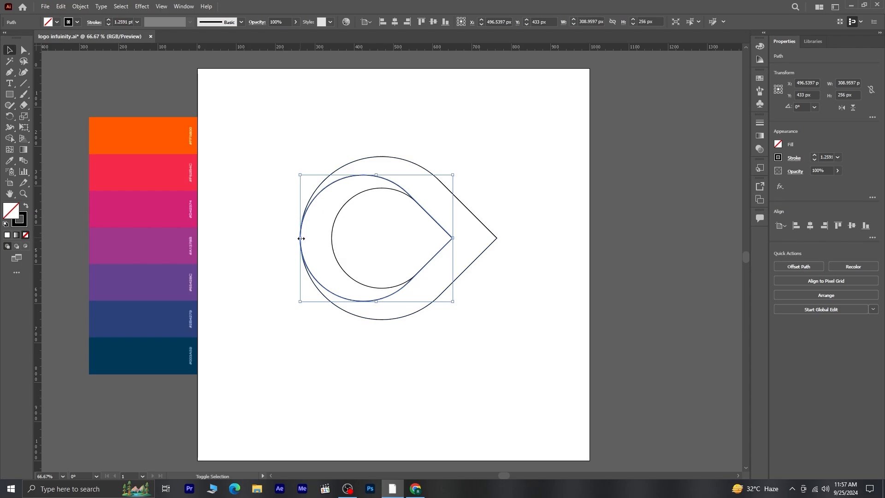
# Scale another copy of the inner teardrop proportionally toward the right to about 376 × 311 px
pyautogui.click(332, 237)
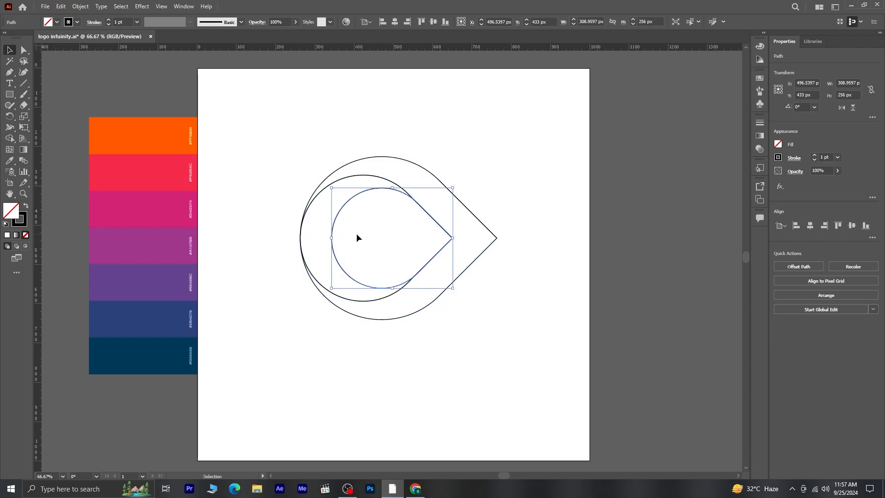
pyautogui.press('a')
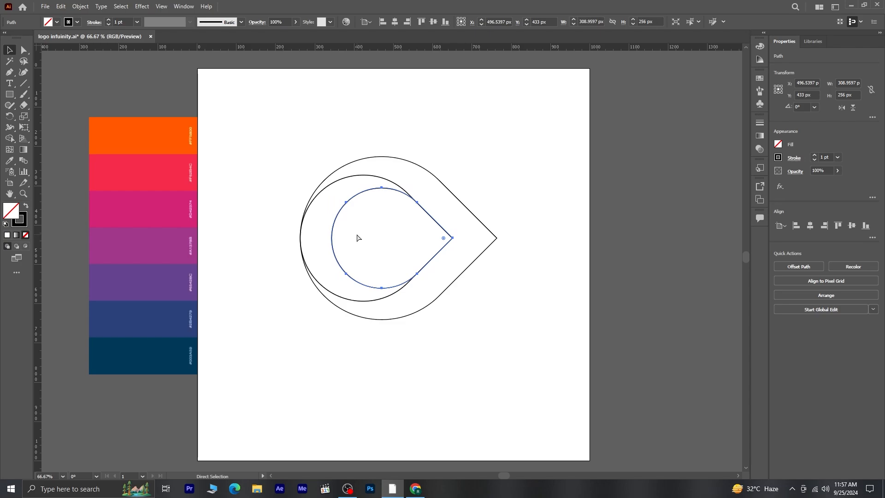
pyautogui.press('v')
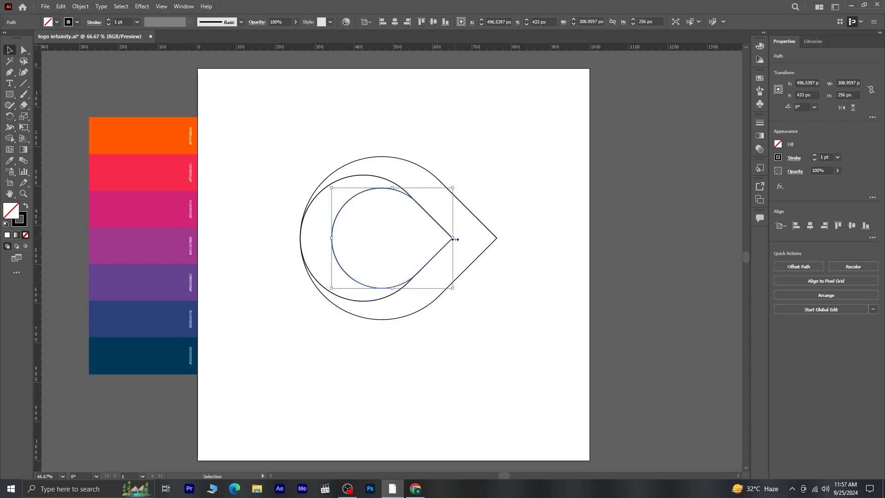
pyautogui.moveTo(454, 239); pyautogui.dragTo(479, 239)
# Nudge the right-scaled teardrop down and slightly right to X 532, Y 477 px, aligning its lower edge with the outer teardrop
pyautogui.press('Down')
pyautogui.press('Down')
pyautogui.press('Down')
pyautogui.press('Down')
pyautogui.press('Down')
pyautogui.press('Down')
pyautogui.press('Down')
pyautogui.press('Down')
pyautogui.press('Down')
pyautogui.press('Down')
pyautogui.press('Down')
pyautogui.press('Down')
pyautogui.press('Down')
pyautogui.press('Down')
pyautogui.press('Down')
pyautogui.press('Down')
pyautogui.press('Down')
pyautogui.press('Down')
pyautogui.press('Down')
pyautogui.press('Down')
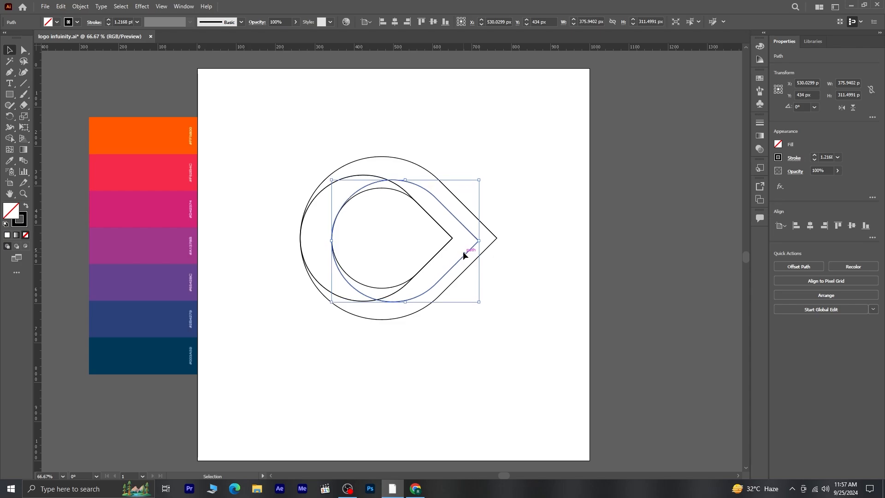
pyautogui.press('Down')
pyautogui.press('Down')
pyautogui.press('Down')
pyautogui.press('Down')
pyautogui.press('Down')
pyautogui.press('Down')
pyautogui.press('Down')
pyautogui.press('Down')
pyautogui.press('Down')
pyautogui.press('Down')
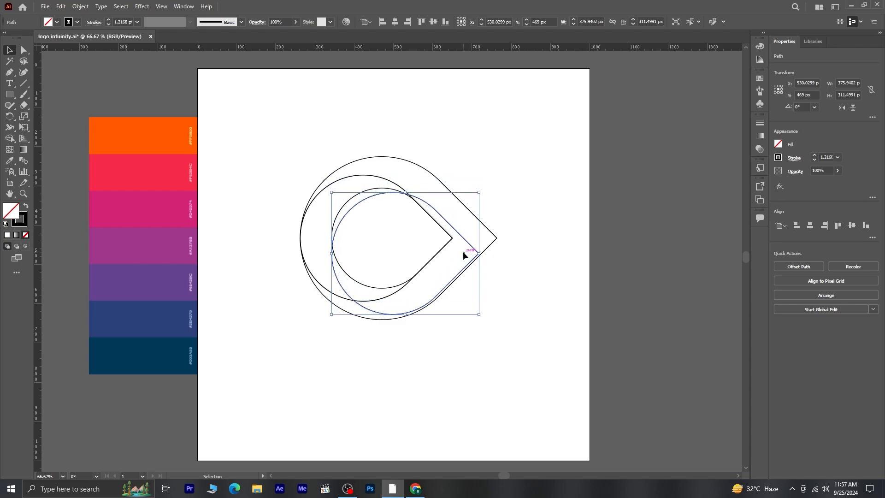
pyautogui.press('Right')
pyautogui.press('Right')
pyautogui.press('Down')
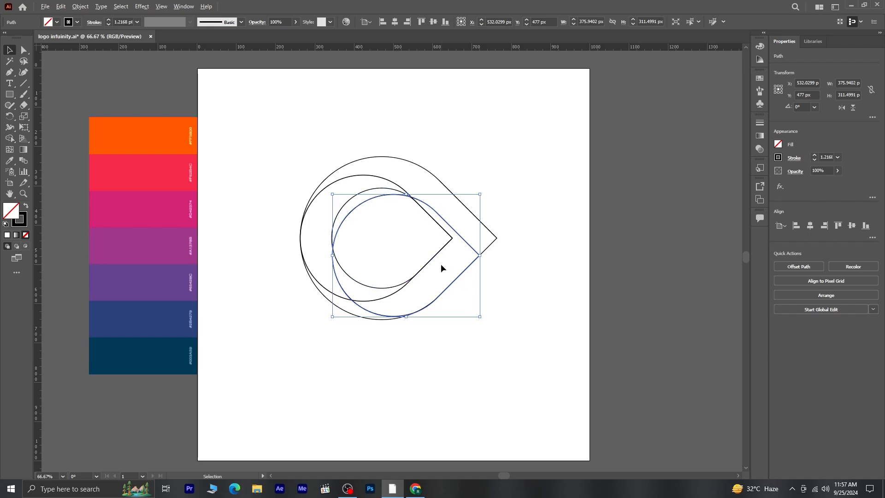
pyautogui.scroll(5, 443, 264)
pyautogui.scroll(3, 559, 223)
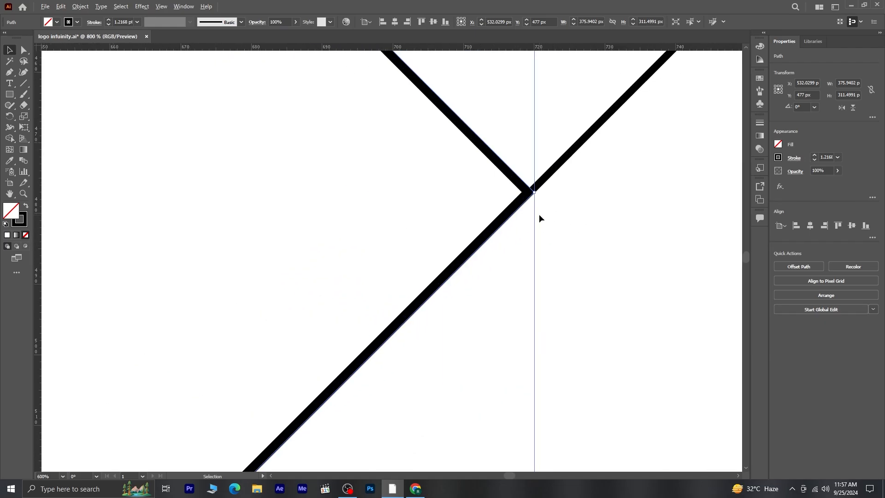
pyautogui.scroll(-7, 548, 223)
pyautogui.scroll(-3, 549, 223)
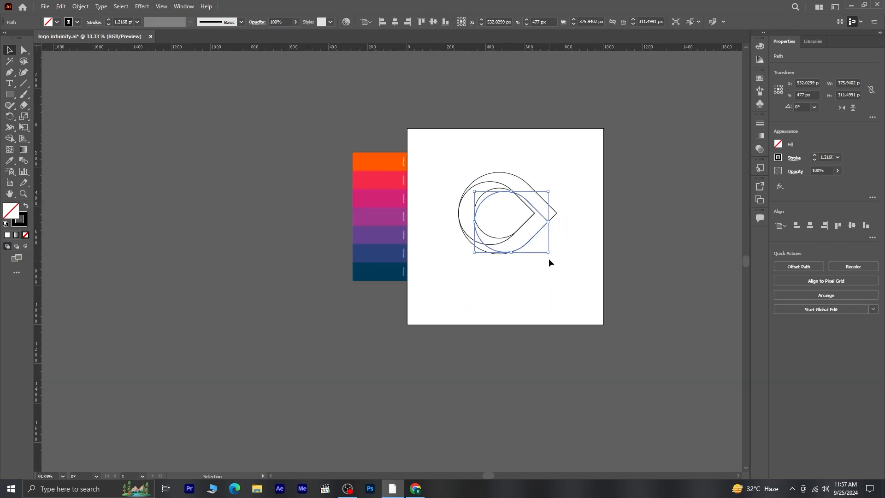
pyautogui.scroll(2, 548, 258)
pyautogui.moveTo(462, 284); pyautogui.dragTo(393, 374)
pyautogui.click(432, 366)
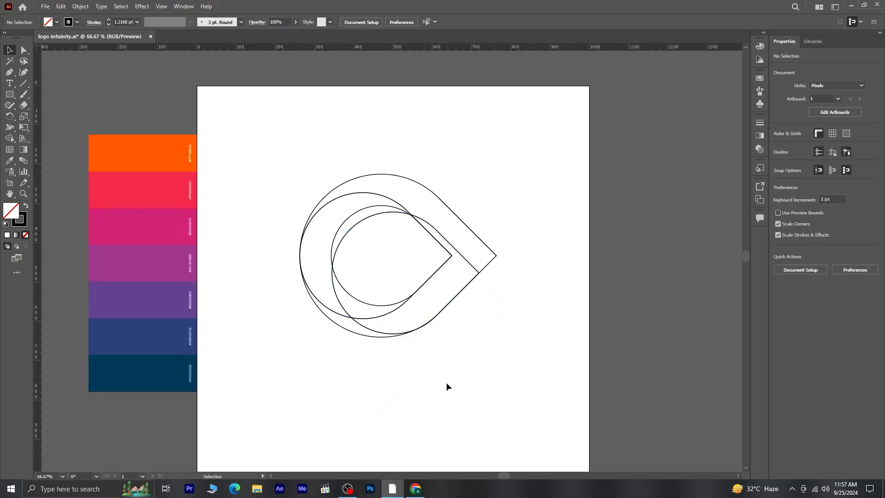
# Merge the thin crescent at the inner teardrop's upper left into the adjacent left band with Shape Builder
pyautogui.moveTo(280, 156); pyautogui.dragTo(503, 373)
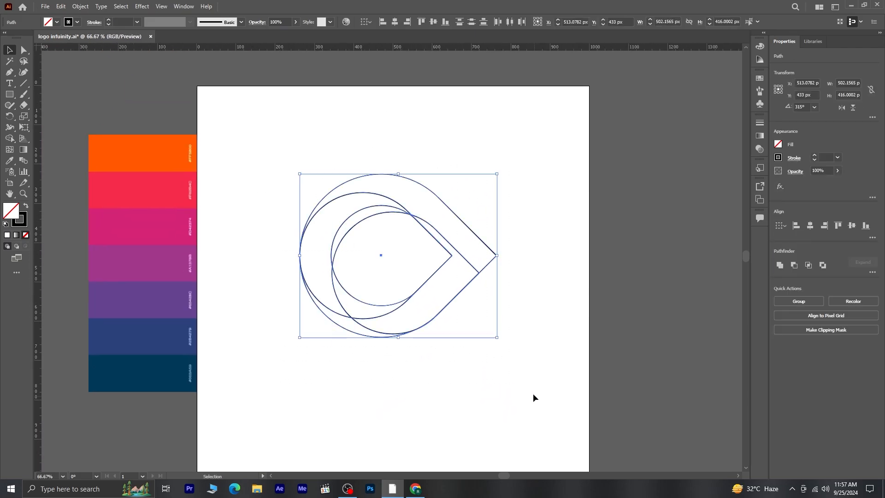
pyautogui.click(10, 139)
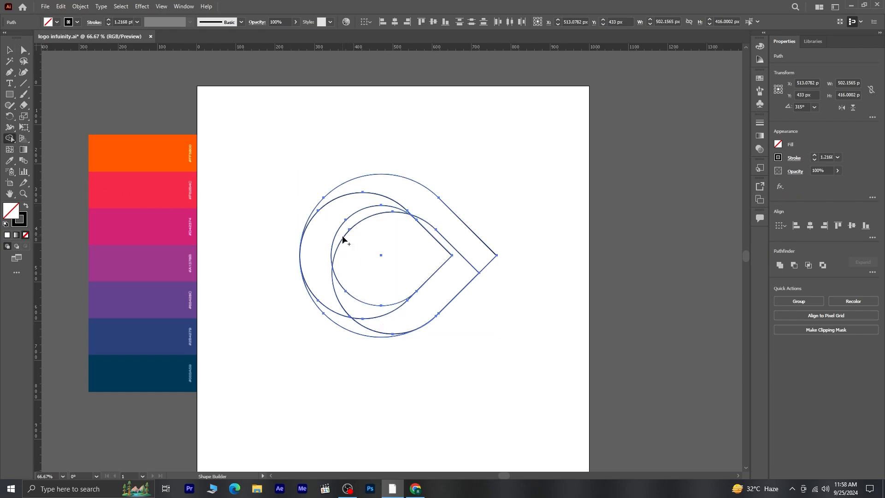
pyautogui.moveTo(344, 228); pyautogui.dragTo(330, 261)
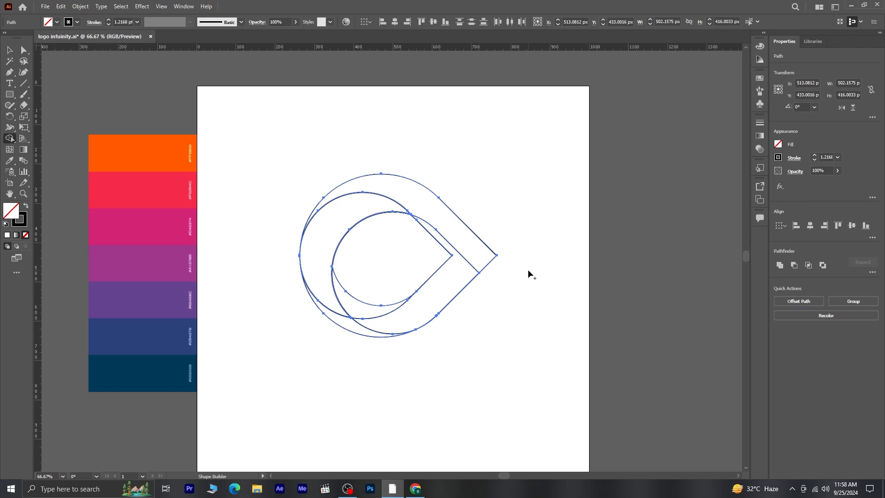
pyautogui.click(9, 50)
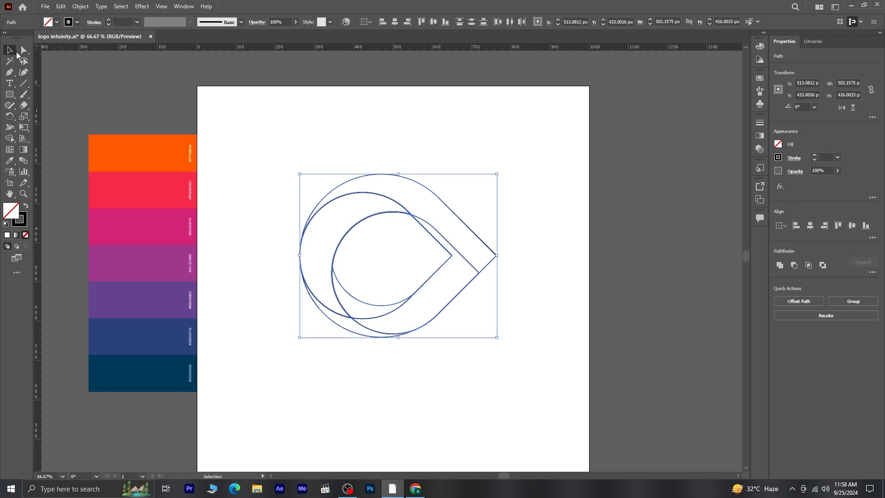
# Scale the whole teardrop artwork down to about 320 × 265 px and move it to the artboard's left side
pyautogui.click(373, 387)
pyautogui.moveTo(268, 162); pyautogui.dragTo(455, 364)
pyautogui.moveTo(497, 174); pyautogui.dragTo(425, 233)
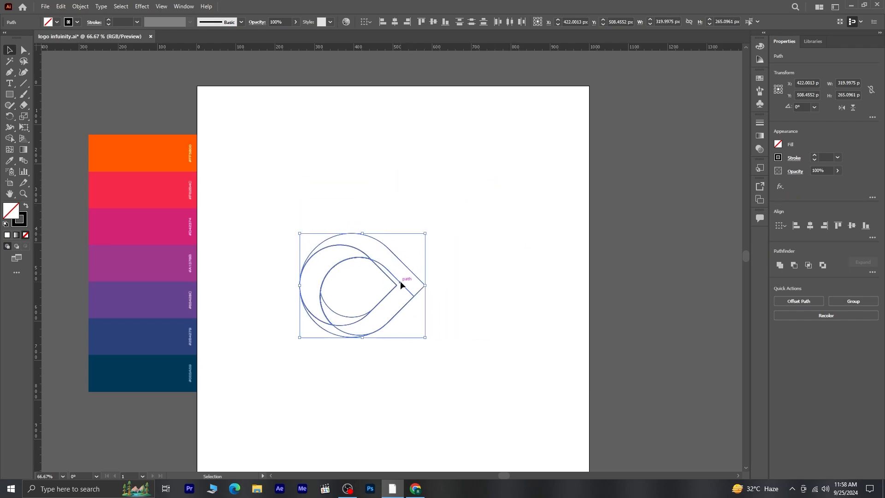
pyautogui.moveTo(400, 281); pyautogui.dragTo(331, 265)
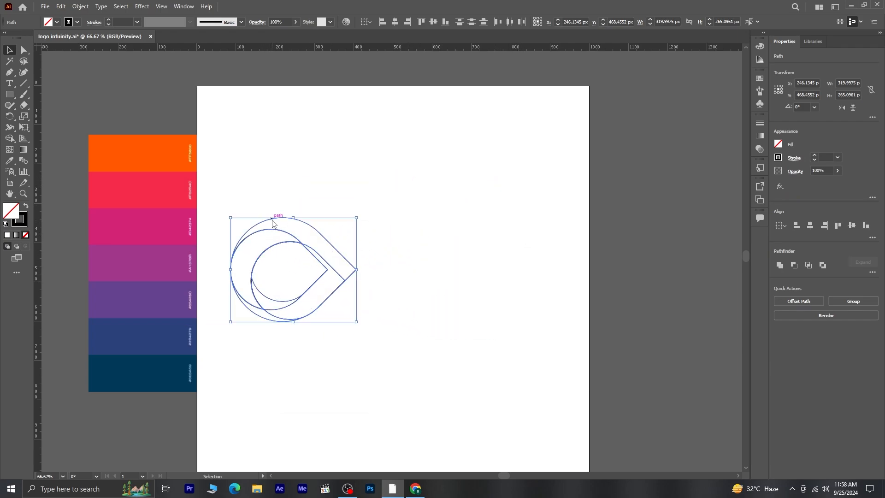
# Create a mirrored copy of the teardrop artwork with Reflect across the vertical axis
pyautogui.rightClick(272, 223)
pyautogui.moveTo(358, 354)
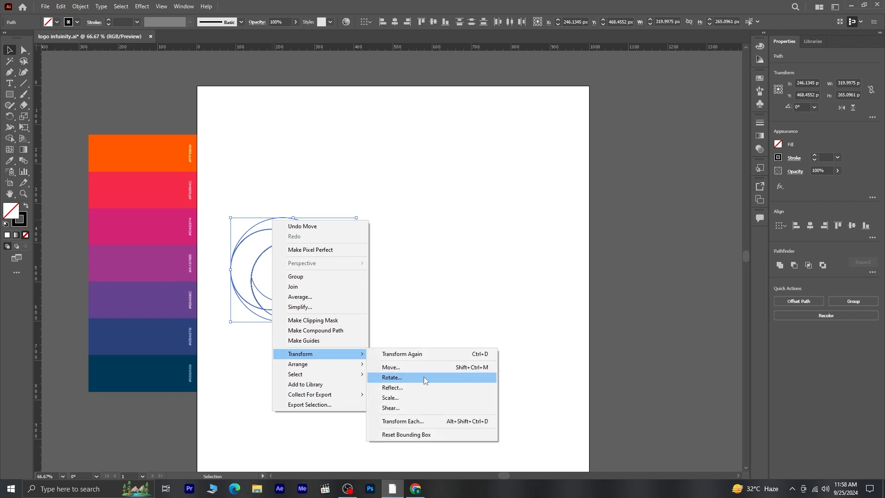
pyautogui.click(429, 389)
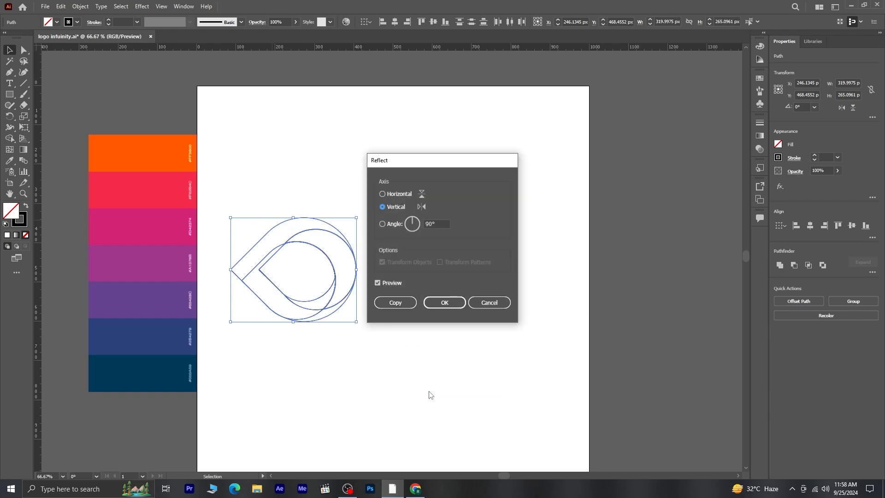
pyautogui.click(399, 306)
# Nudge the mirrored teardrop copy right to about X 490 px so its pointed end overlaps the original teardrop's tip in an infinity shape
pyautogui.press('Right')
pyautogui.press('Right')
pyautogui.press('Right')
pyautogui.press('Right')
pyautogui.press('Right')
pyautogui.press('Right')
pyautogui.press('Right')
pyautogui.press('Right')
pyautogui.press('Right')
pyautogui.press('Right')
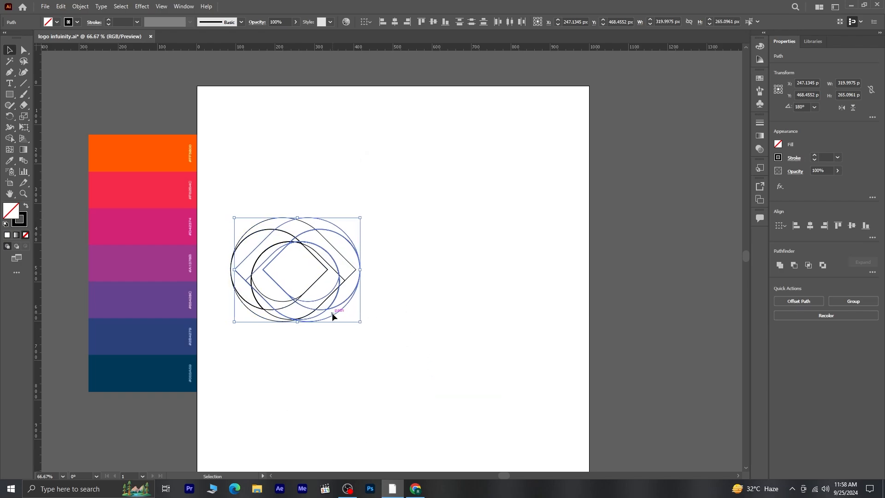
pyautogui.press('Right')
pyautogui.press('Right')
pyautogui.press('Right')
pyautogui.press('Right')
pyautogui.press('Right')
pyautogui.press('Right')
pyautogui.press('Right')
pyautogui.press('Right')
pyautogui.press('Right')
pyautogui.press('Right')
pyautogui.press('Right')
pyautogui.press('Right')
pyautogui.press('Right')
pyautogui.press('Right')
pyautogui.press('Right')
pyautogui.press('Right')
pyautogui.press('Right')
pyautogui.press('Right')
pyautogui.press('Right')
pyautogui.press('Right')
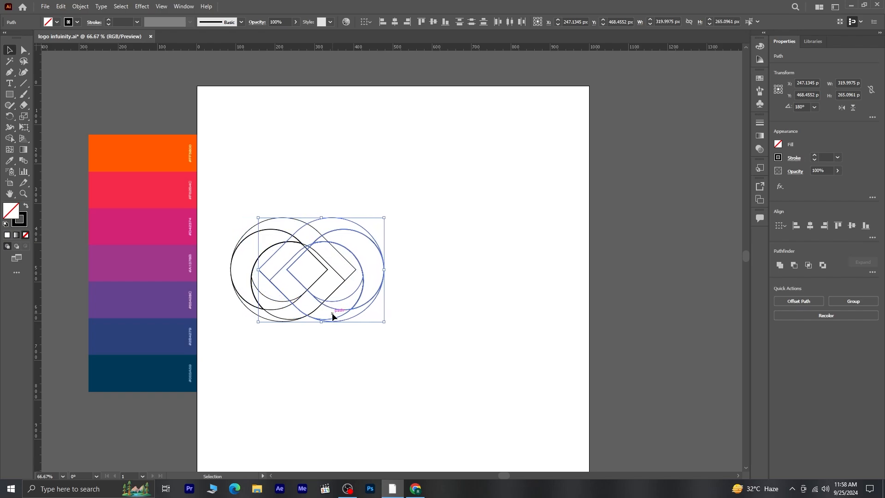
pyautogui.press('Right')
pyautogui.press('Right')
pyautogui.press('Right')
pyautogui.press('Right')
pyautogui.press('Right')
pyautogui.press('Right')
pyautogui.press('Right')
pyautogui.press('Right')
pyautogui.press('Right')
pyautogui.press('Right')
pyautogui.press('Right')
pyautogui.press('Right')
pyautogui.press('Right')
pyautogui.press('Right')
pyautogui.press('Right')
pyautogui.press('Right')
pyautogui.press('Right')
pyautogui.press('Right')
pyautogui.press('Right')
pyautogui.press('Right')
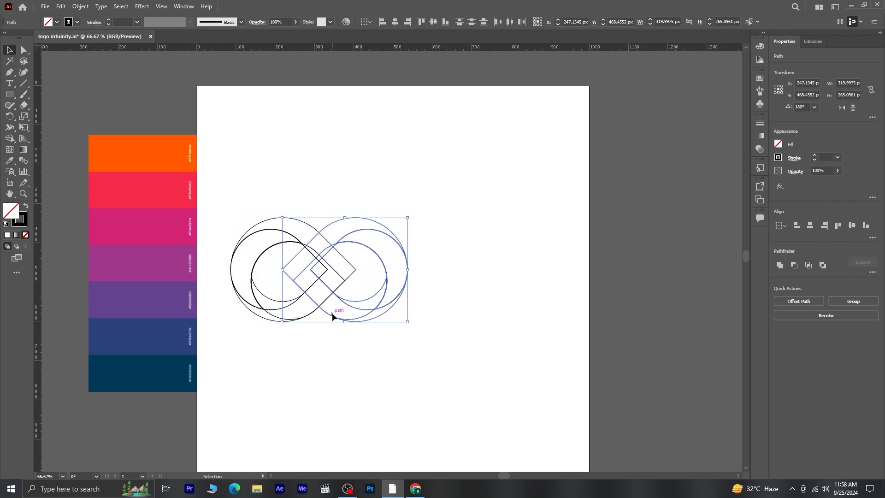
pyautogui.press('Right')
pyautogui.press('Right')
pyautogui.press('Right')
pyautogui.press('Right')
pyautogui.press('Right')
pyautogui.press('Right')
pyautogui.press('Right')
pyautogui.press('Right')
pyautogui.press('Right')
pyautogui.press('Right')
pyautogui.press('Right')
pyautogui.press('Right')
pyautogui.press('Right')
pyautogui.press('Right')
pyautogui.press('Right')
pyautogui.press('Right')
pyautogui.press('Right')
pyautogui.press('Right')
pyautogui.press('Right')
pyautogui.press('Right')
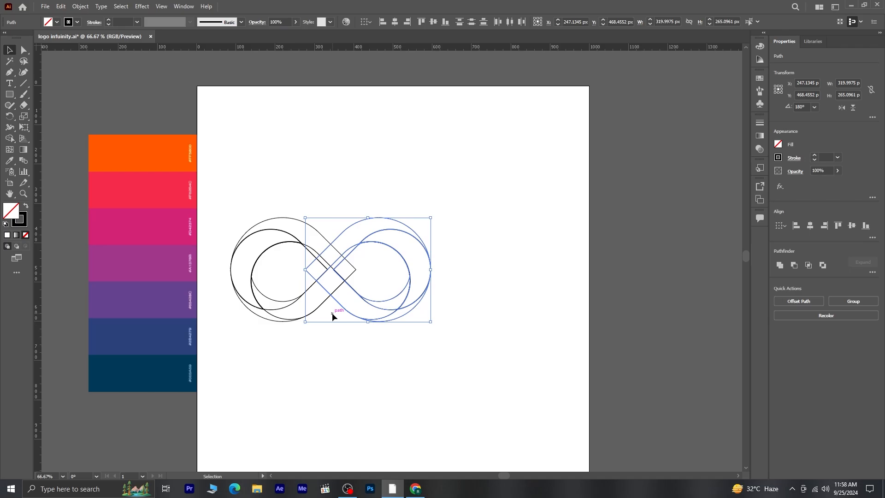
pyautogui.press('Right')
pyautogui.press('Right')
pyautogui.press('Right')
pyautogui.press('Right')
pyautogui.press('Right')
pyautogui.press('Right')
pyautogui.press('Right')
pyautogui.press('Right')
pyautogui.press('Right')
pyautogui.press('Right')
pyautogui.press('Right')
pyautogui.press('Right')
pyautogui.press('Right')
pyautogui.press('Right')
pyautogui.press('Right')
pyautogui.press('Right')
pyautogui.press('Right')
pyautogui.press('Right')
pyautogui.press('Right')
pyautogui.press('Right')
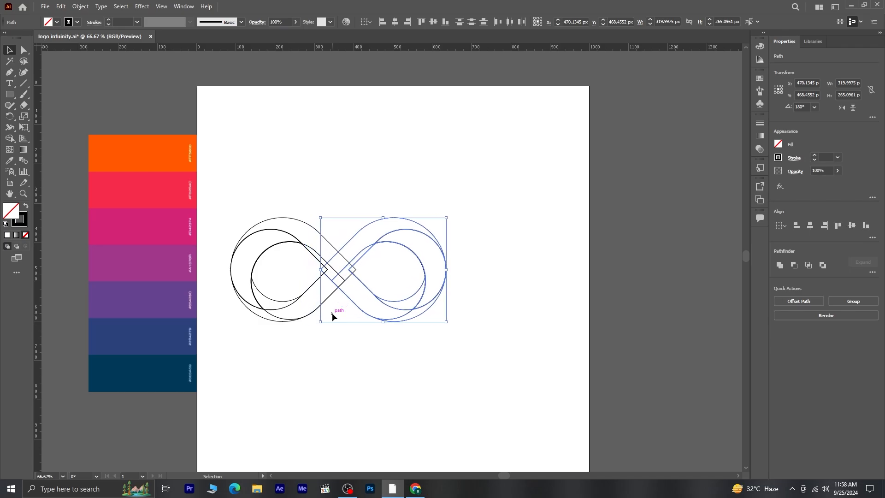
pyautogui.press('Right')
pyautogui.press('Right')
pyautogui.press('Right')
pyautogui.press('Right')
pyautogui.press('Right')
pyautogui.press('Right')
pyautogui.press('Right')
pyautogui.press('Right')
pyautogui.press('Right')
pyautogui.press('Right')
pyautogui.press('Right')
pyautogui.press('Right')
pyautogui.press('Right')
pyautogui.press('Right')
pyautogui.press('Right')
pyautogui.press('Right')
pyautogui.press('Right')
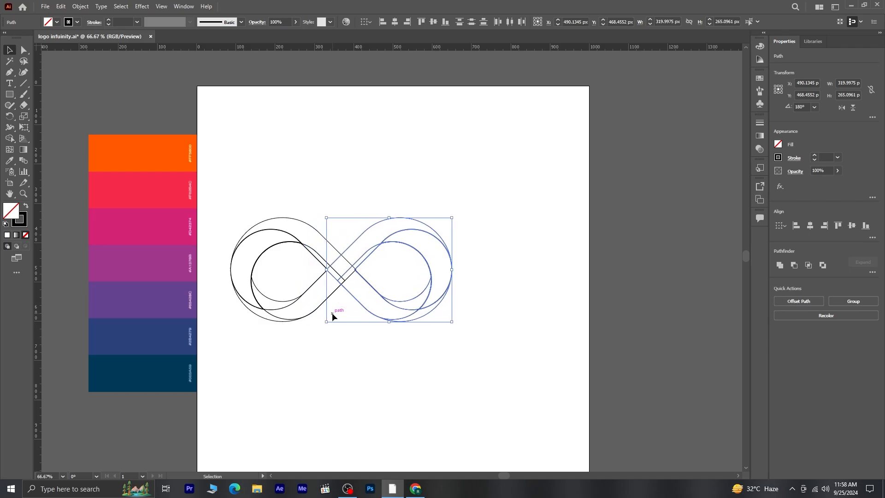
# Nudge the mirrored teardrop slightly right and down to X 492, Y 469 px, bringing its edges closer to the original's crossing lines
pyautogui.scroll(3, 334, 297)
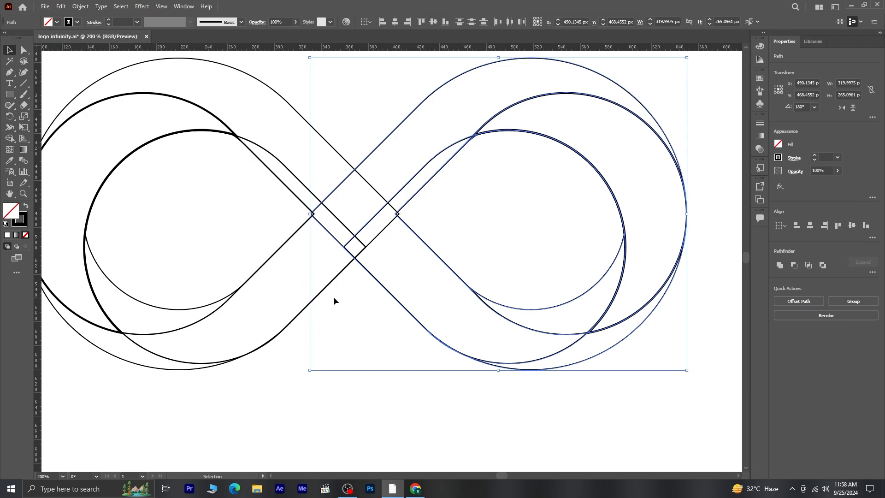
pyautogui.press('Right')
pyautogui.press('Right')
pyautogui.press('Down')
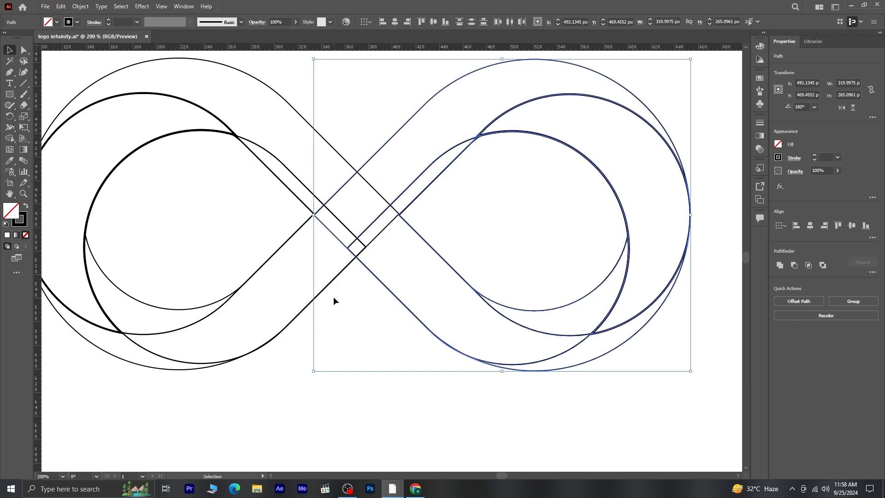
pyautogui.click(303, 383)
# Fine-tune the mirrored teardrop to X 493, Y 468 px so its tip meets the original's inner corner at the crossing
pyautogui.scroll(4, 338, 220)
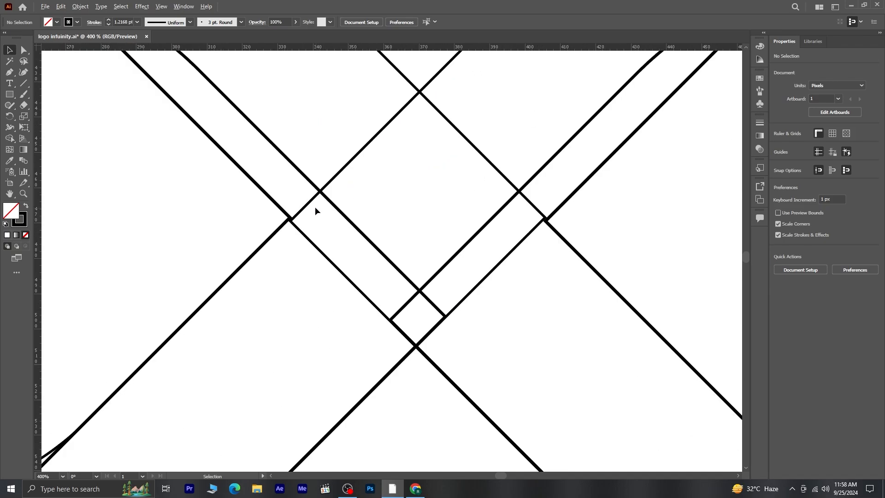
pyautogui.scroll(-3, 290, 226)
pyautogui.scroll(-3, 539, 113)
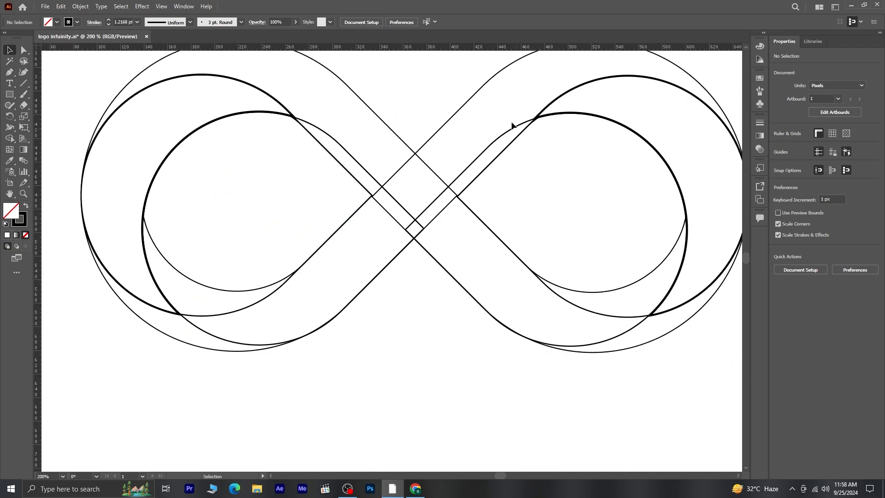
pyautogui.moveTo(511, 68); pyautogui.dragTo(506, 263)
pyautogui.scroll(3, 506, 263)
pyautogui.scroll(3, 375, 199)
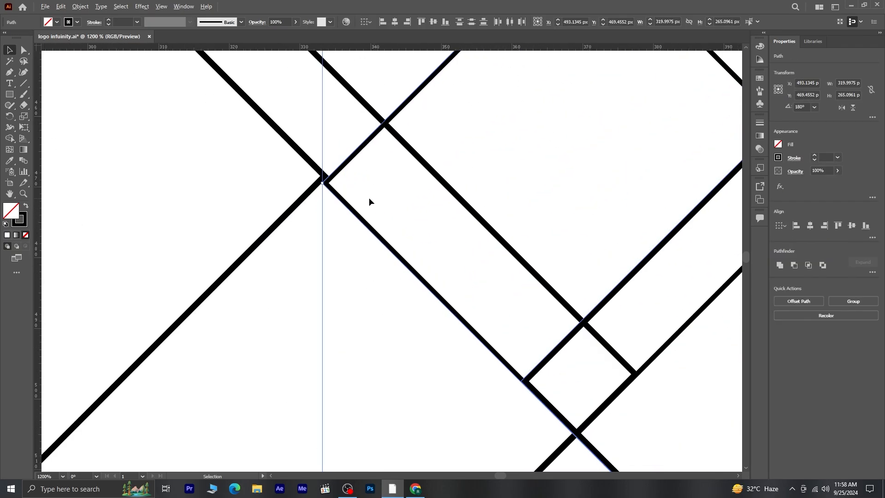
pyautogui.press('Up')
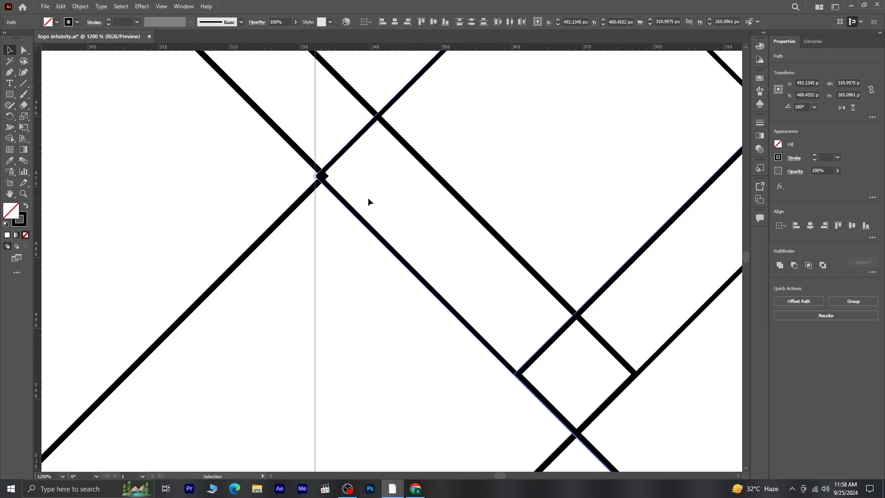
pyautogui.press('Right')
pyautogui.scroll(-5, 368, 201)
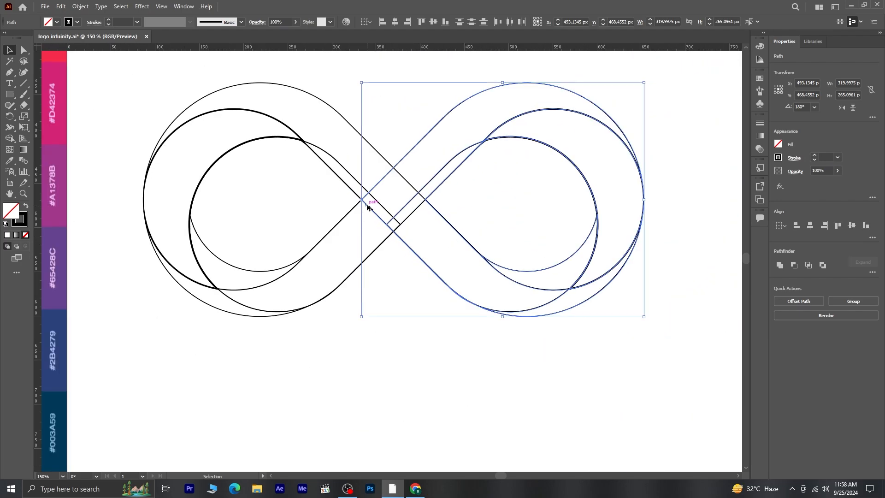
pyautogui.click(379, 368)
pyautogui.scroll(-1, 383, 330)
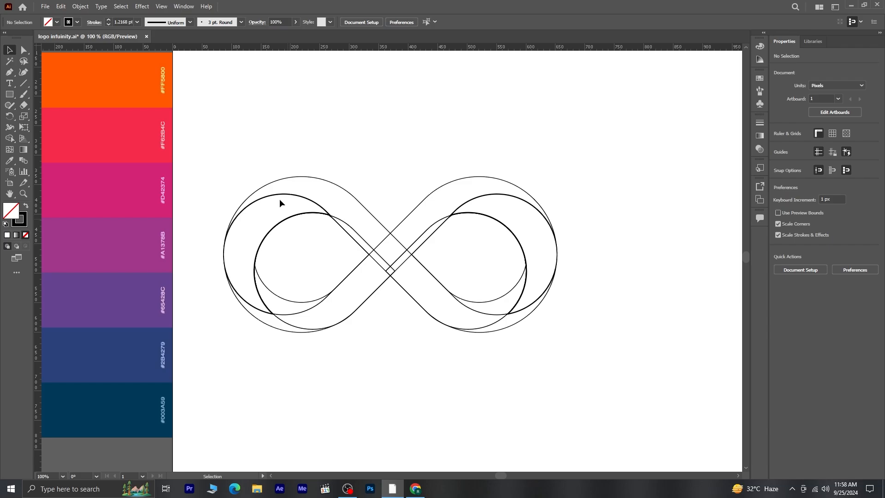
# Merge the pieces of the diagonal band rising from lower left to upper right across the crossing with Shape Builder
pyautogui.moveTo(316, 236); pyautogui.dragTo(560, 415)
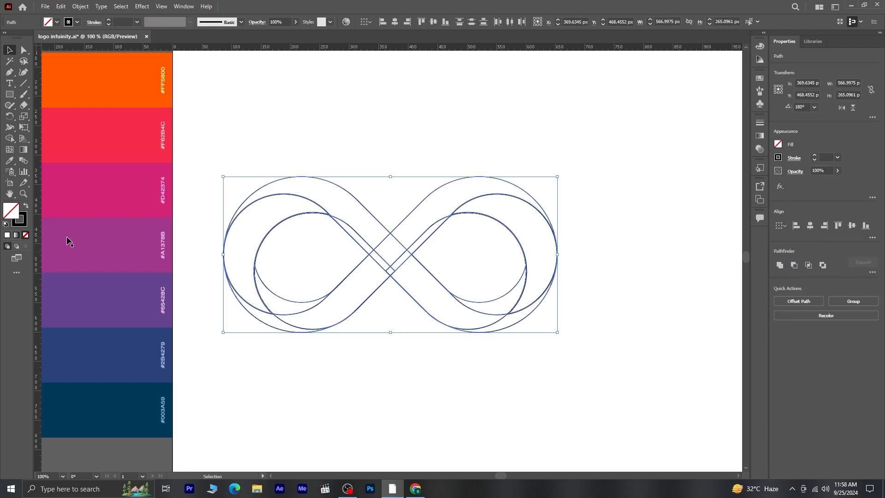
pyautogui.hotkey('shift', 'm')
pyautogui.moveTo(407, 253)
pyautogui.mouseDown()
pyautogui.moveTo(411, 237)
pyautogui.moveTo(362, 279)
pyautogui.moveTo(403, 262)
pyautogui.moveTo(450, 220)
pyautogui.mouseUp()
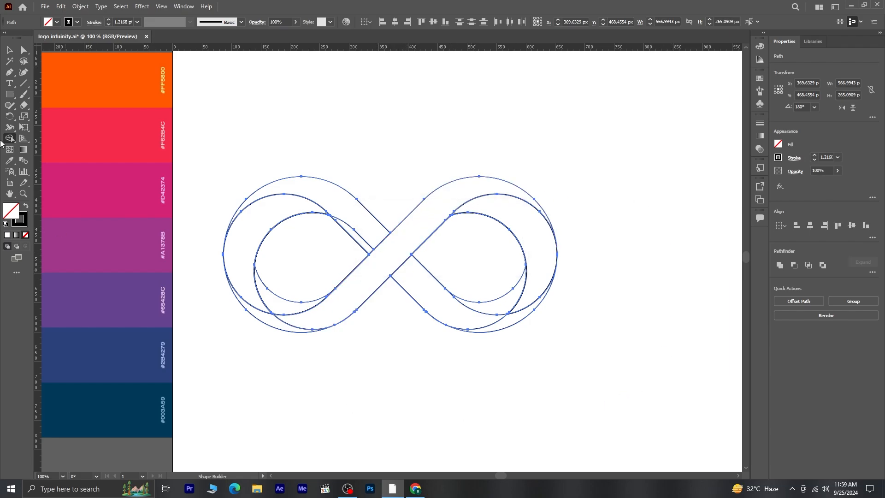
pyautogui.click(14, 52)
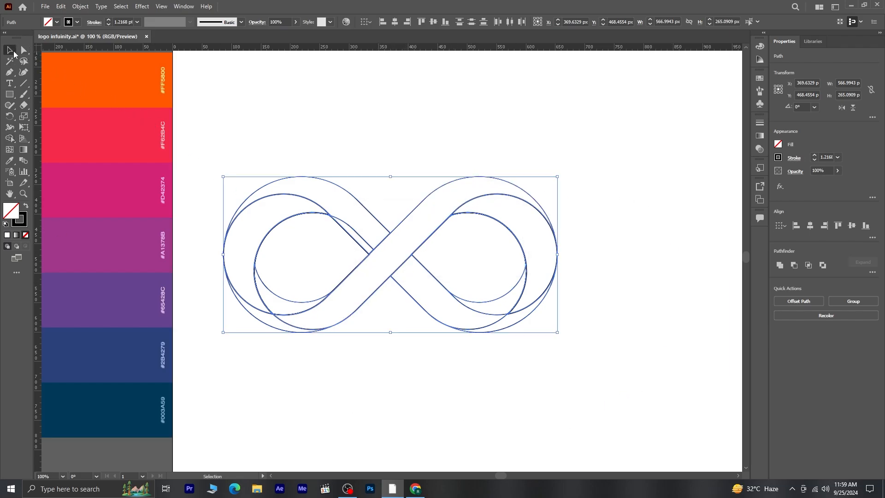
pyautogui.click(395, 390)
# Scale the whole infinity artwork up to about 805 × 376 px and move it up to about Y 436 px
pyautogui.scroll(-1, 444, 410)
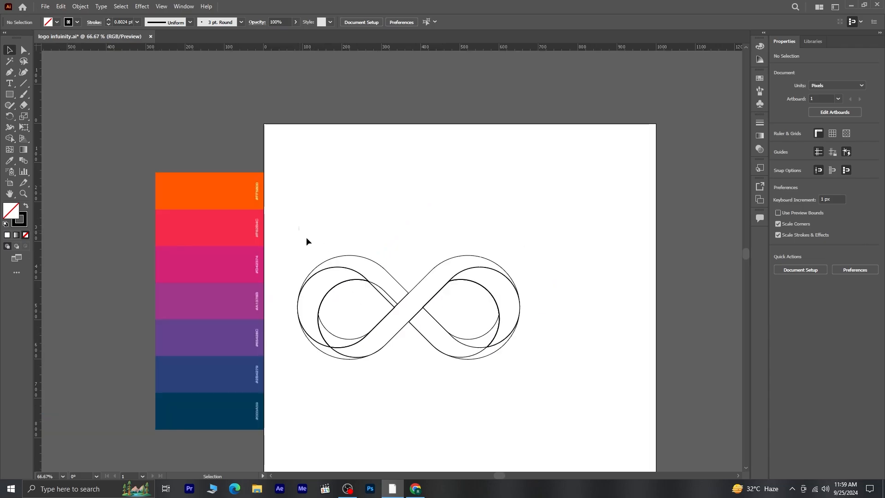
pyautogui.moveTo(306, 242); pyautogui.dragTo(614, 403)
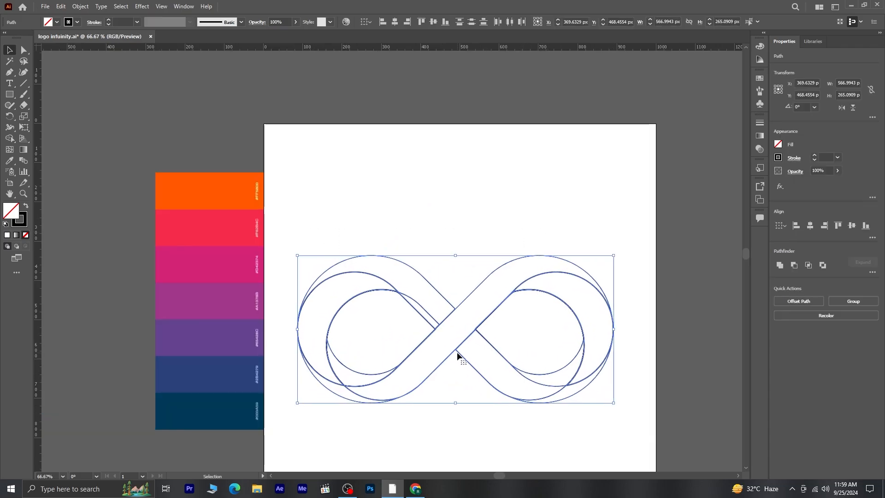
pyautogui.moveTo(455, 351); pyautogui.dragTo(455, 317)
pyautogui.click(452, 381)
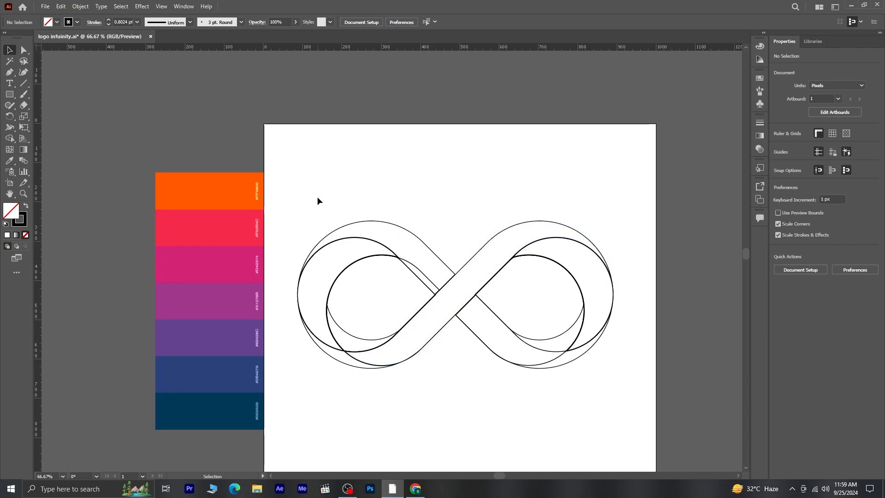
# Split the whole infinity artwork into separate shapes with Pathfinder Divide and ungroup the pieces
pyautogui.moveTo(317, 197); pyautogui.dragTo(645, 394)
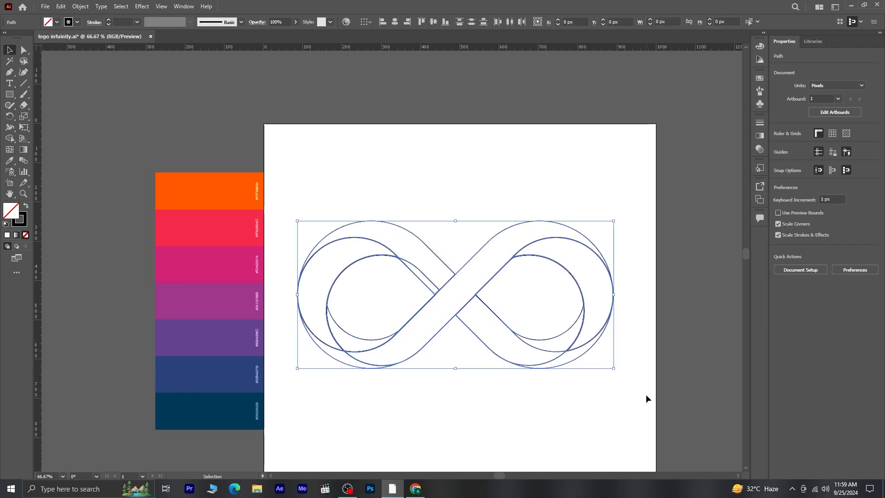
pyautogui.click(184, 7)
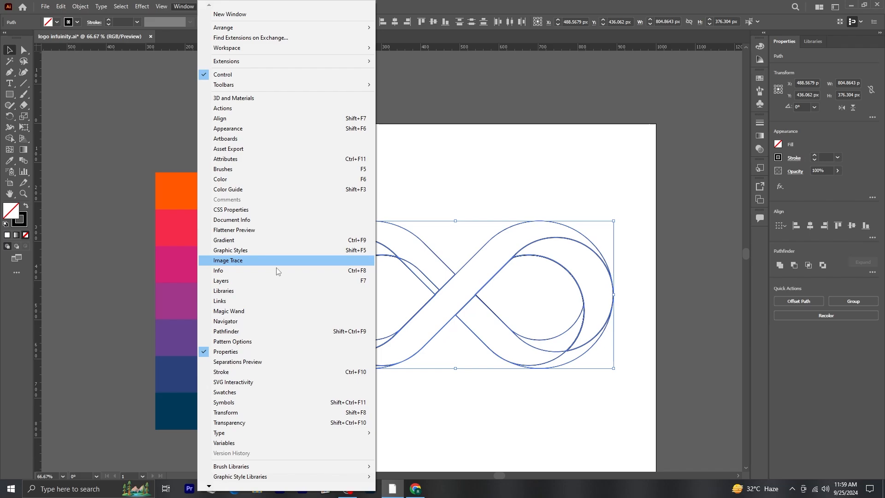
pyautogui.click(275, 332)
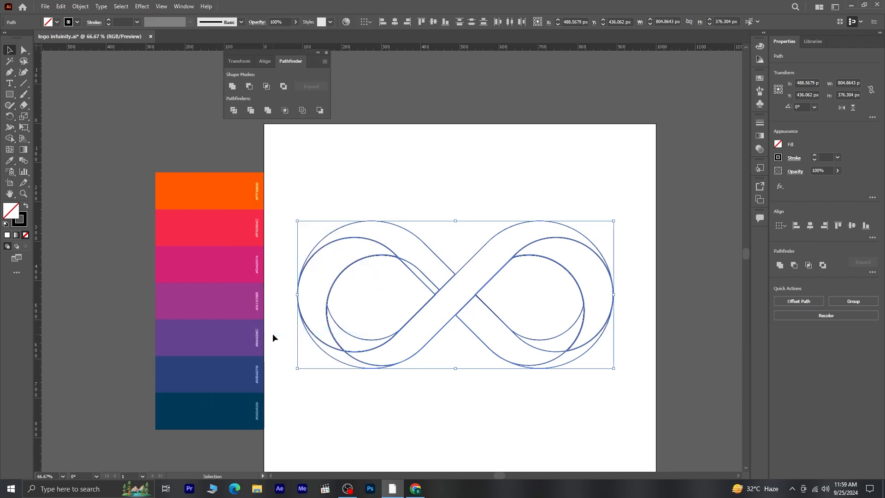
pyautogui.click(233, 110)
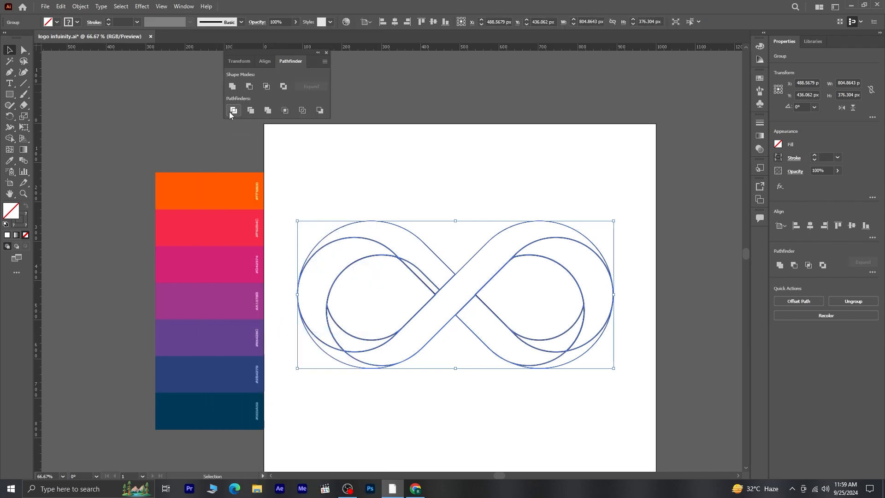
pyautogui.rightClick(395, 214)
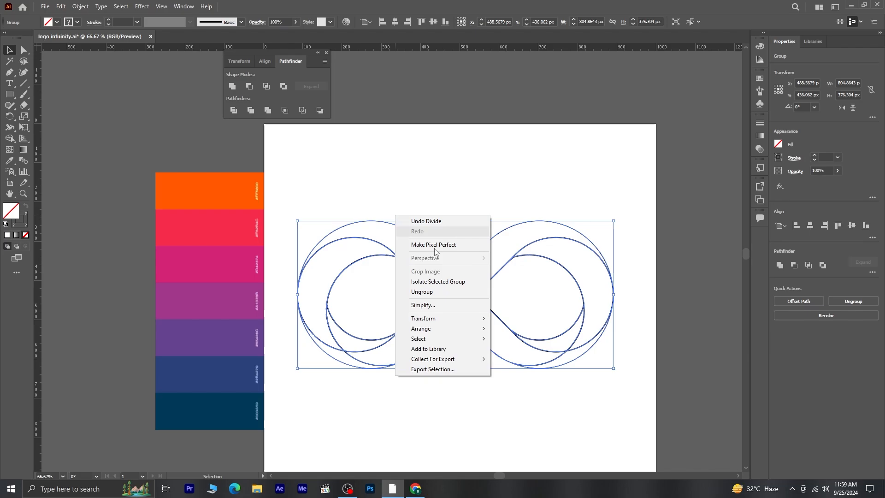
pyautogui.click(442, 295)
pyautogui.click(461, 430)
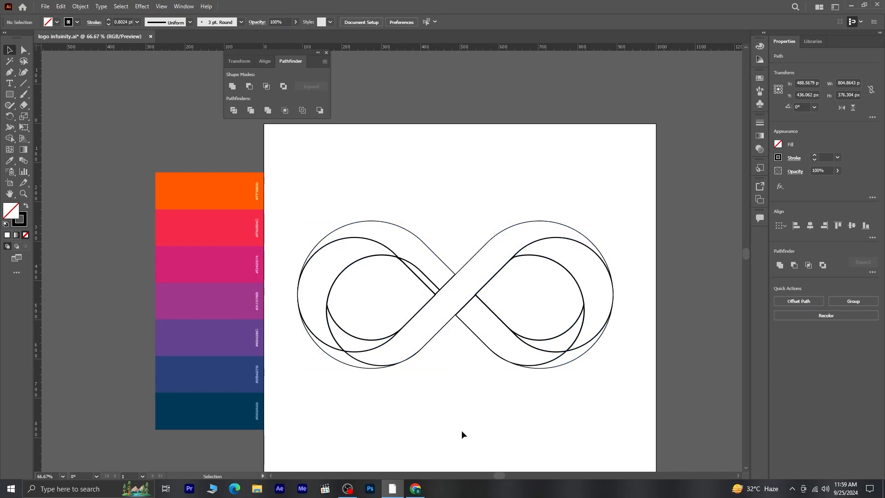
# Fill the diagonal band crossing the center with the magenta #D42374 swatch color using the Eyedropper
pyautogui.click(497, 237)
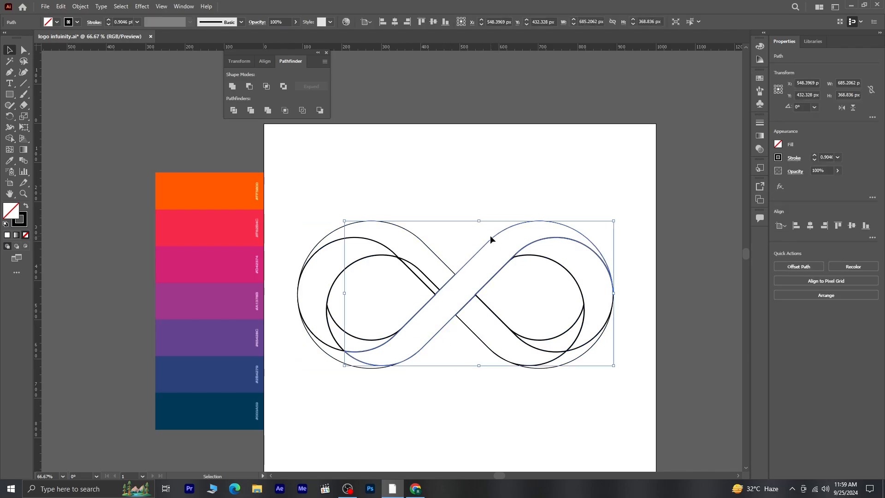
pyautogui.press('i')
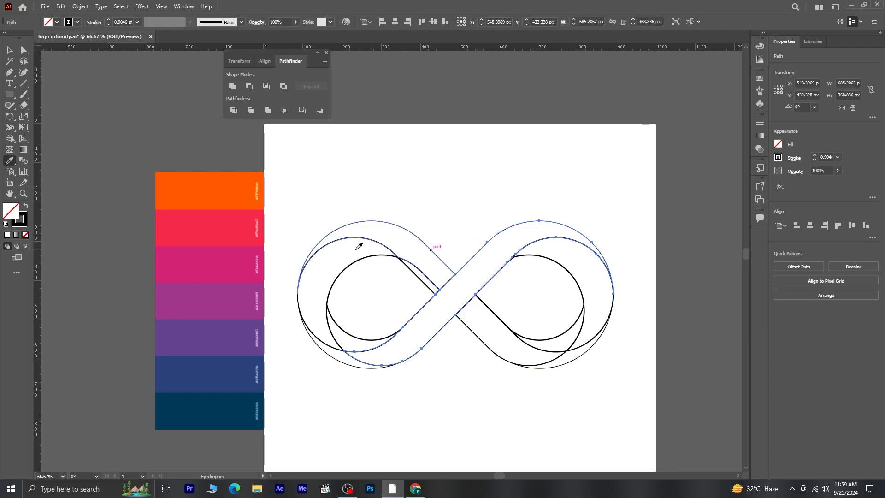
pyautogui.click(232, 265)
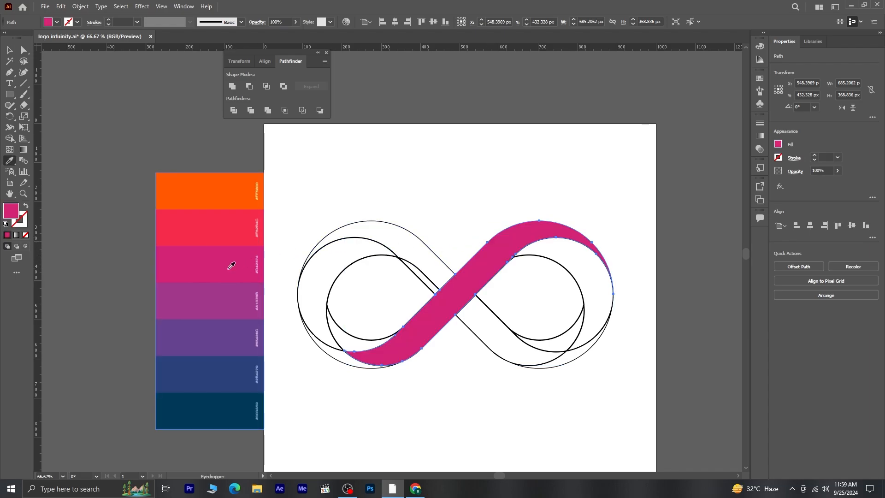
pyautogui.click(232, 235)
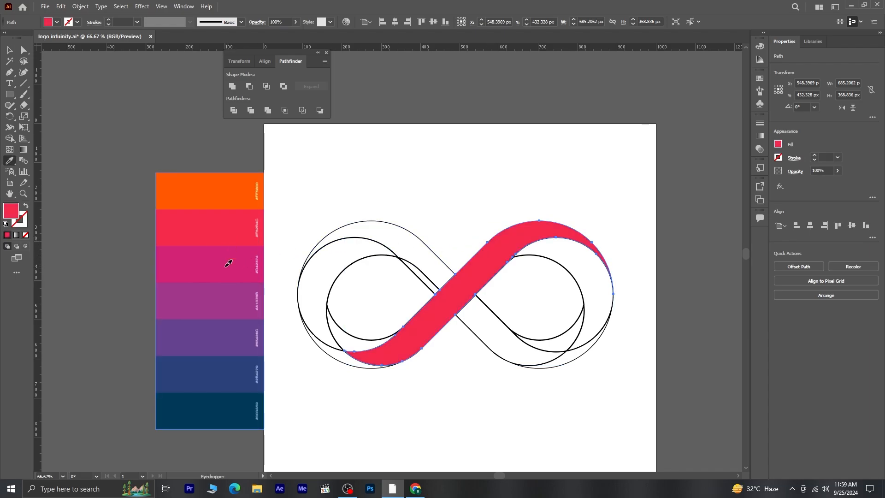
pyautogui.click(228, 263)
pyautogui.click(9, 50)
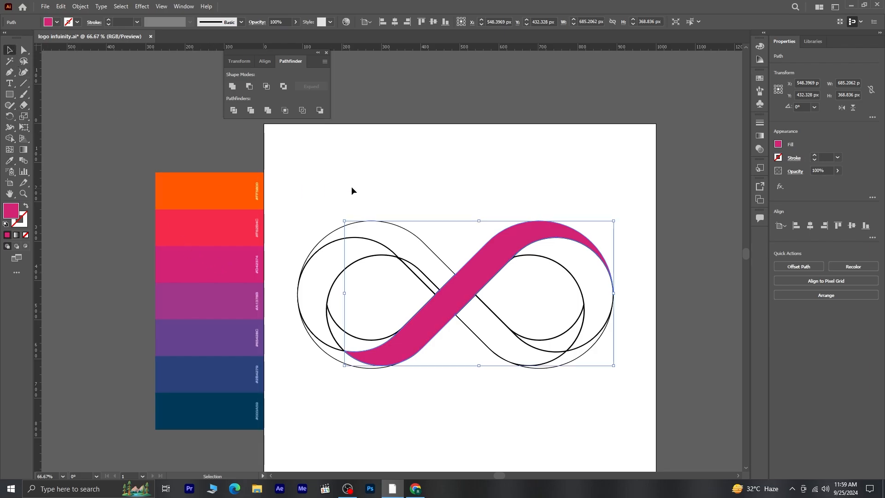
pyautogui.click(351, 190)
# Delete the two inner teardrop pieces that fill the openings of the left and right loops
pyautogui.click(420, 280)
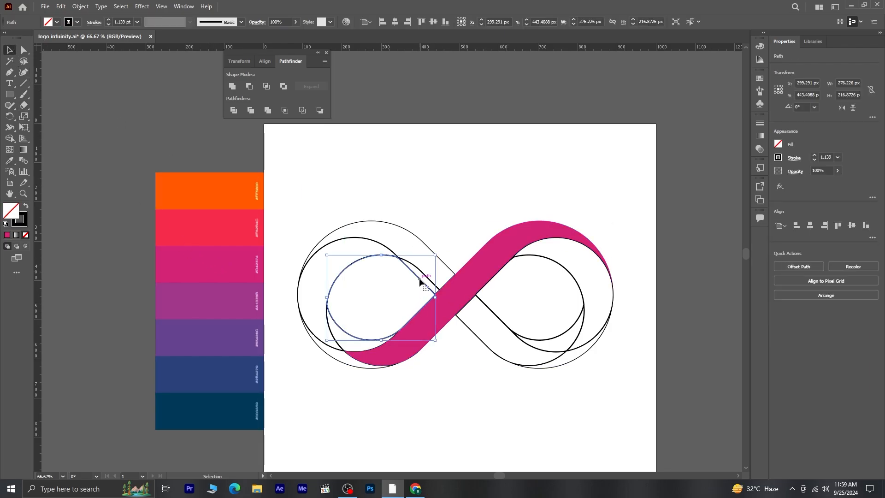
pyautogui.press('Delete')
pyautogui.click(524, 256)
pyautogui.press('Delete')
# Fill the lower-right band and the thin strip left of the crossing with the purple #65428C swatch color
pyautogui.click(479, 338)
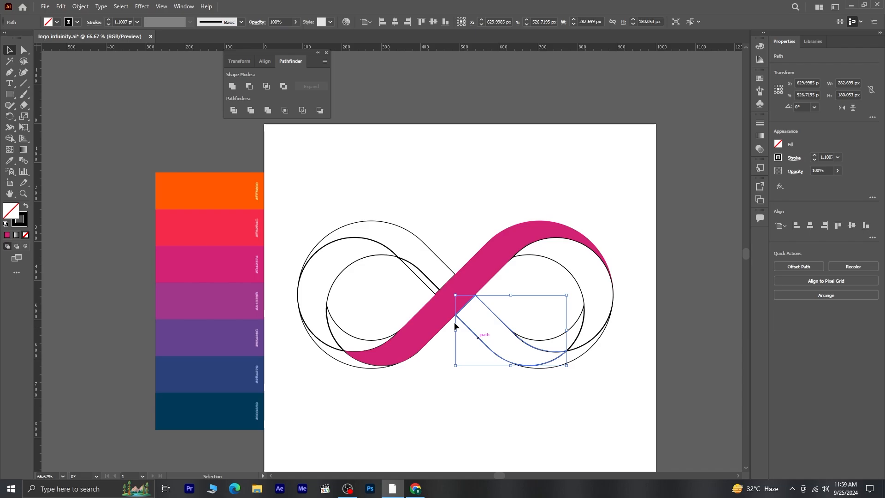
pyautogui.keyDown('shift'); pyautogui.click(420, 273); pyautogui.keyUp('shift')
pyautogui.press('i')
pyautogui.click(214, 227)
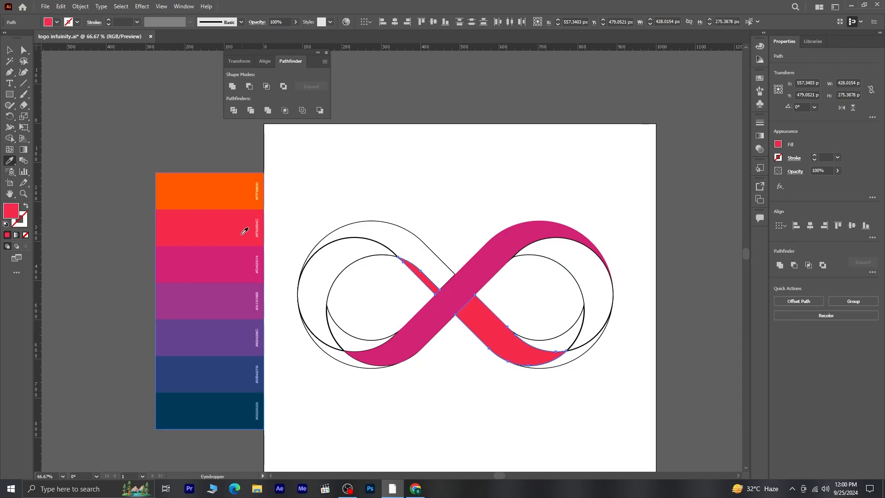
pyautogui.press('v')
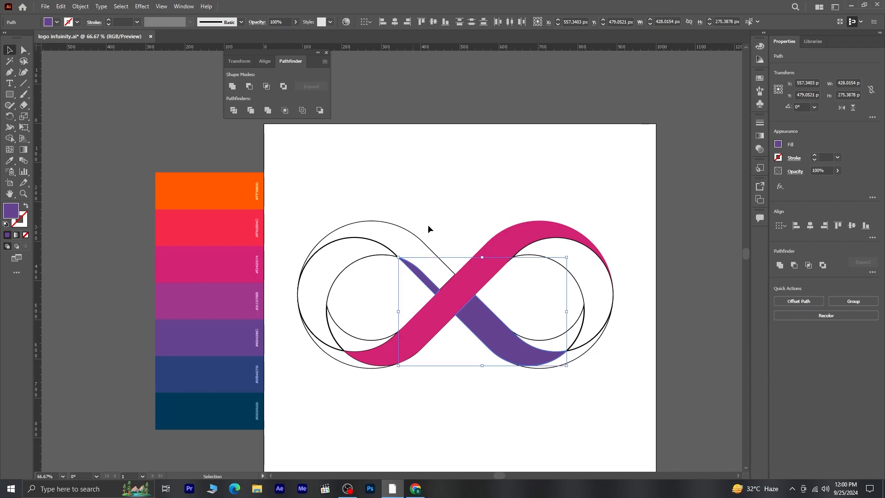
# Fill the upper-left band and the inner crescent at the lower part of the right loop with the navy blue swatch color
pyautogui.click(417, 238)
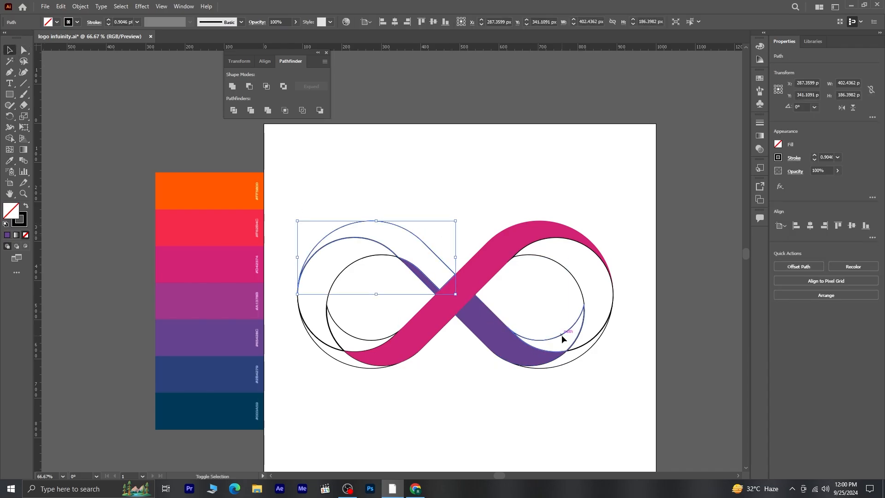
pyautogui.keyDown('shift'); pyautogui.click(562, 353); pyautogui.keyUp('shift')
pyautogui.press('i')
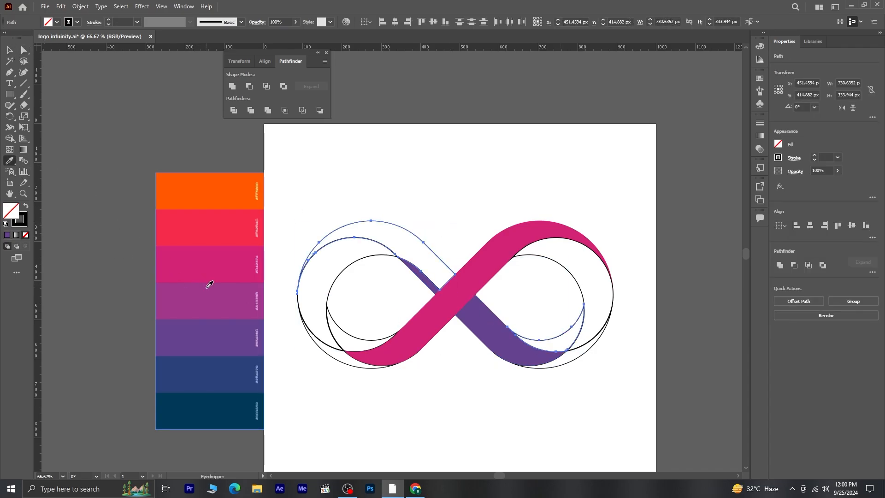
pyautogui.click(212, 368)
pyautogui.press('v')
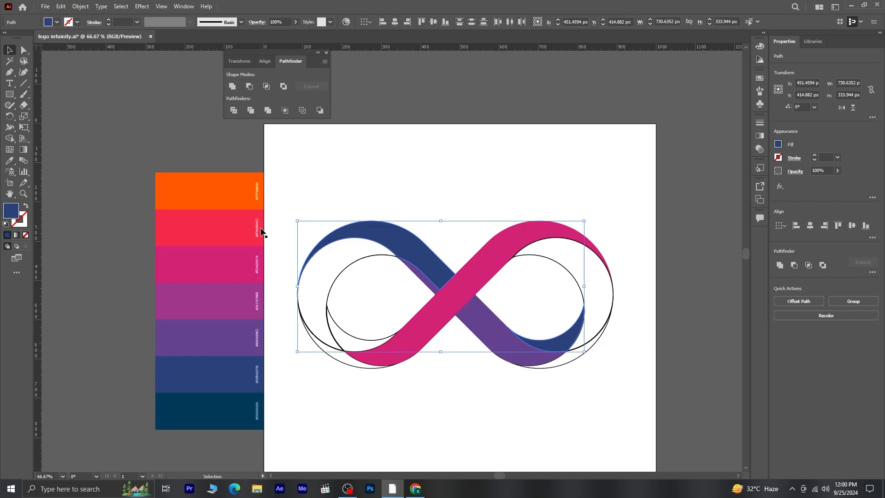
# Fill the wide crescent on the left side of the left loop with the red swatch color
pyautogui.click(330, 290)
pyautogui.press('i')
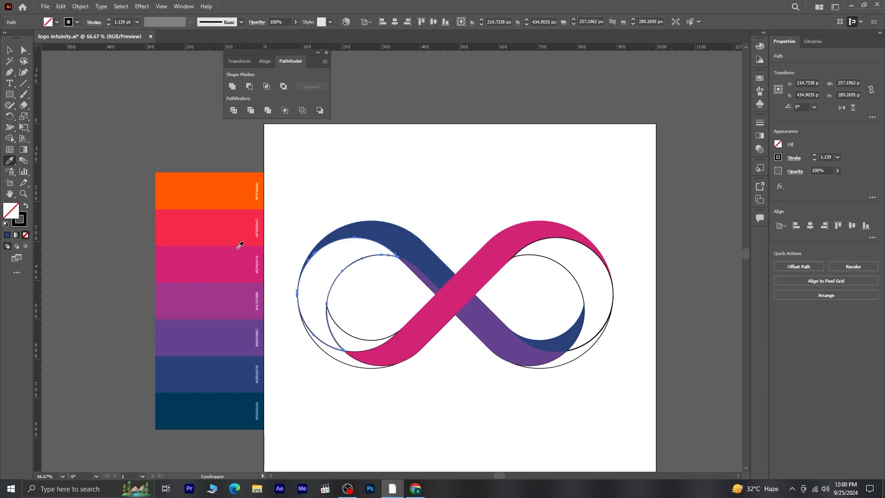
pyautogui.click(228, 235)
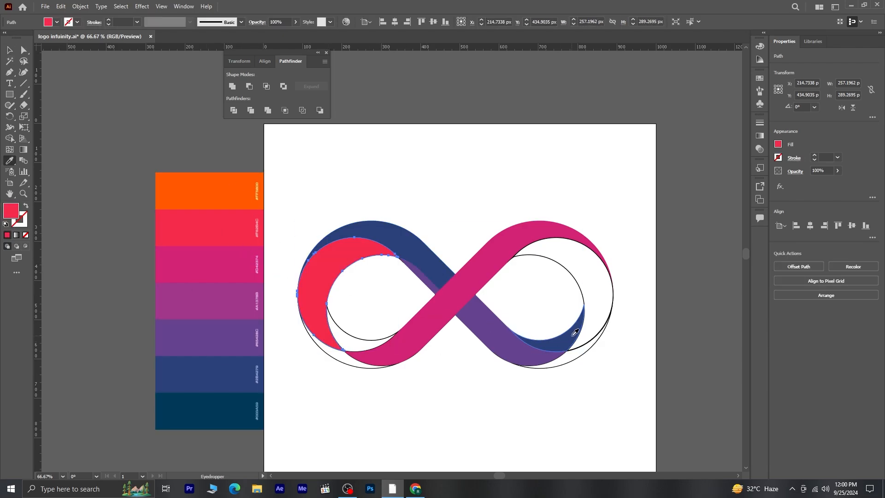
pyautogui.press('v')
# Fill the wide crescent of the right loop and the small inner crescent of the left loop with the orange swatch color
pyautogui.click(561, 292)
pyautogui.press('i')
pyautogui.click(211, 181)
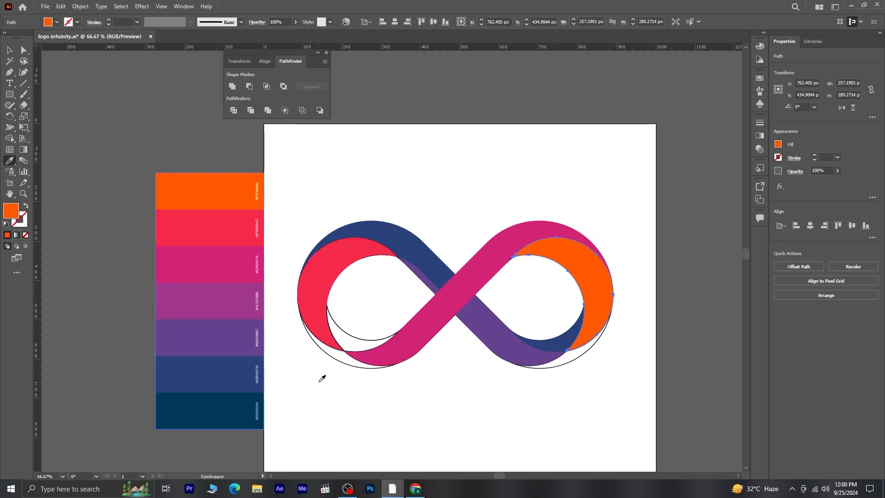
pyautogui.press('v')
pyautogui.click(441, 378)
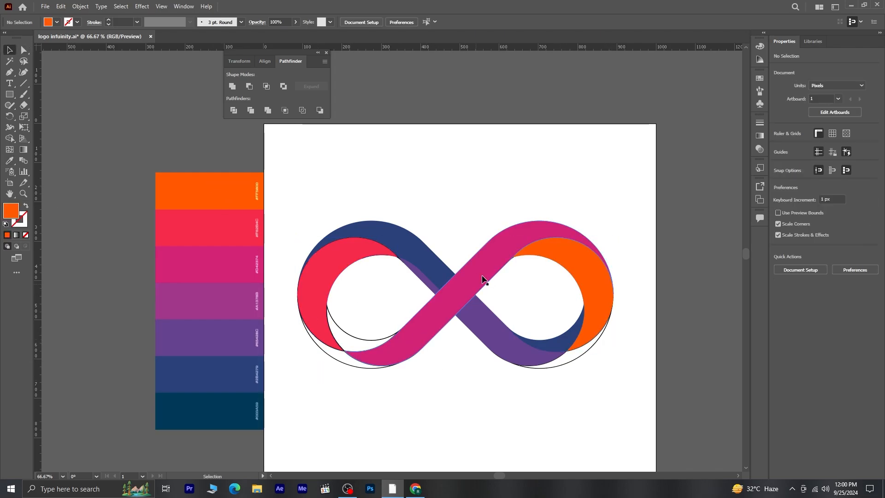
pyautogui.click(359, 338)
pyautogui.press('i')
pyautogui.click(587, 270)
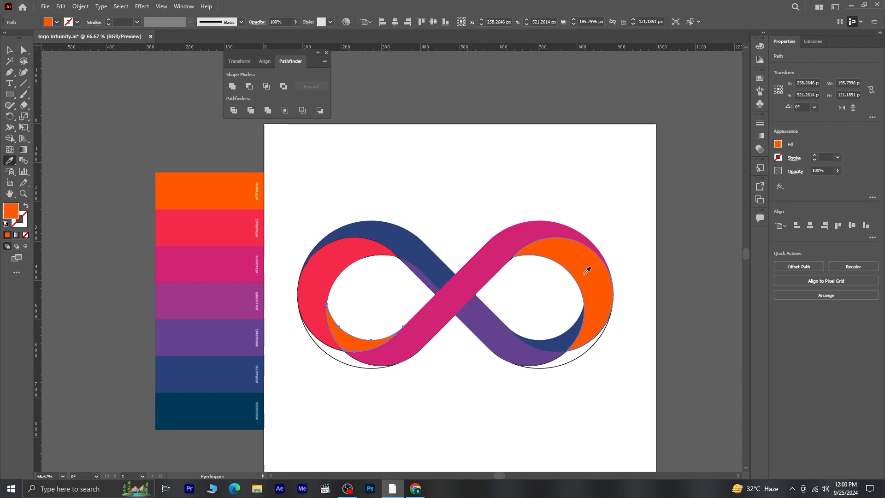
# Fill the outer sliver below the left loop with the darkest teal-blue swatch color
pyautogui.press('a')
pyautogui.click(350, 366)
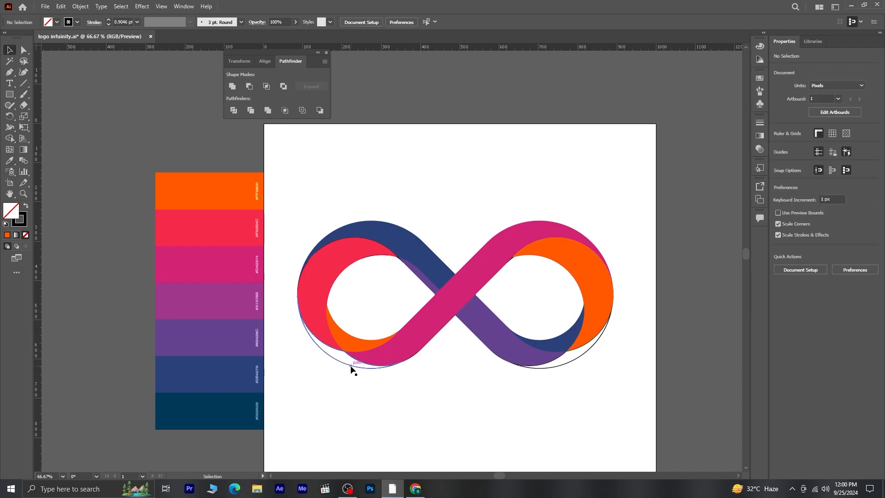
pyautogui.press('i')
pyautogui.click(223, 307)
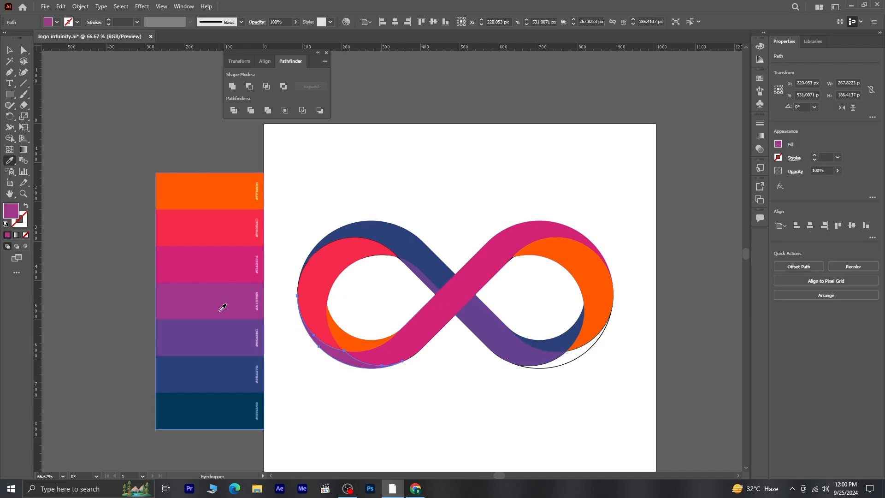
pyautogui.click(223, 416)
pyautogui.press('v')
# Fill the outer sliver below the right loop with the red swatch color
pyautogui.click(564, 363)
pyautogui.press('i')
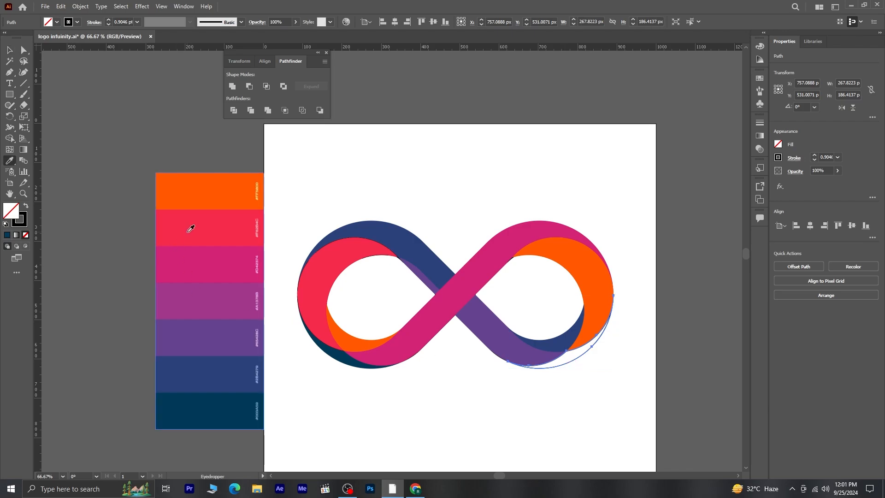
pyautogui.click(191, 228)
pyautogui.click(9, 51)
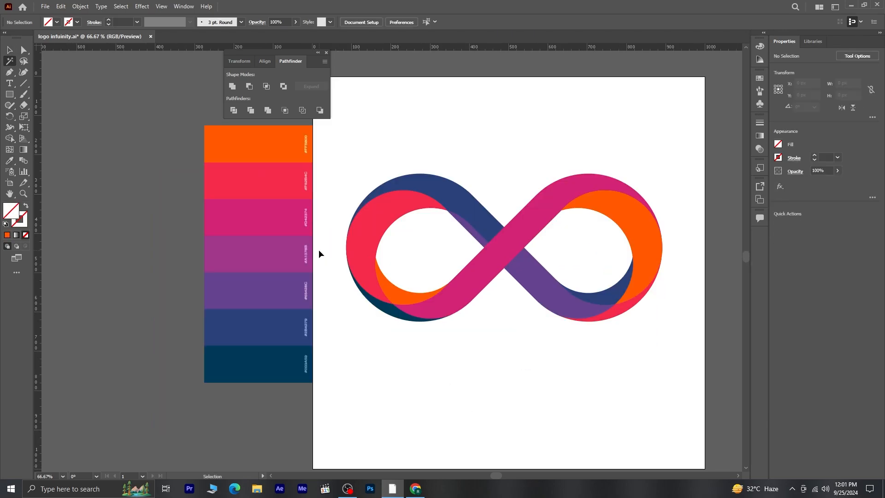
# Close the Pathfinder panel and group all the colored pieces of the infinity logo
pyautogui.hotkey('ctrl', '0')
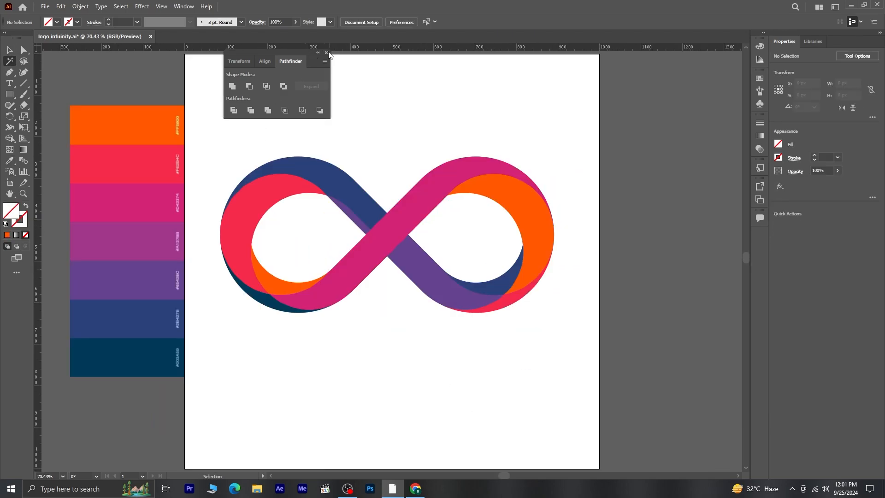
pyautogui.click(327, 53)
pyautogui.click(10, 50)
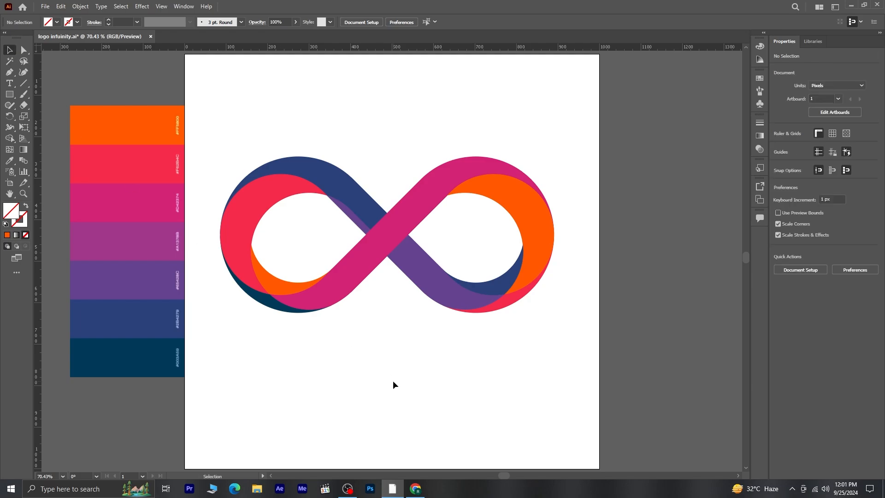
pyautogui.moveTo(236, 139); pyautogui.dragTo(546, 354)
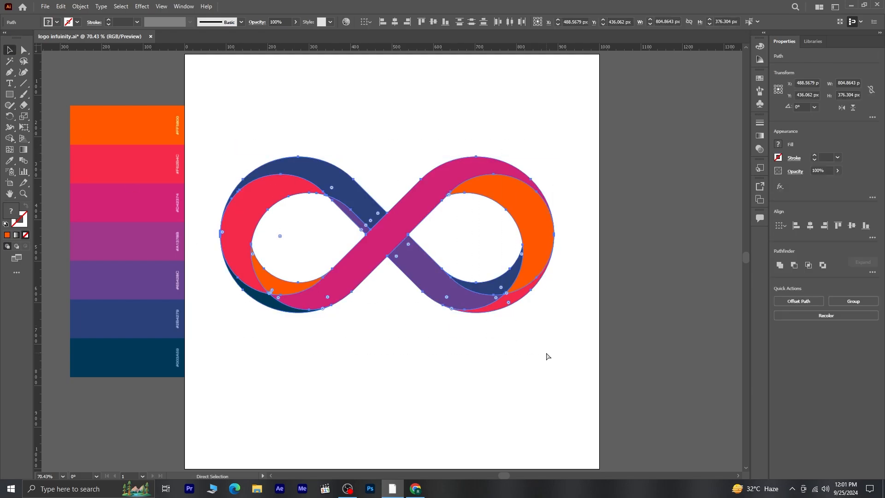
pyautogui.click(492, 369)
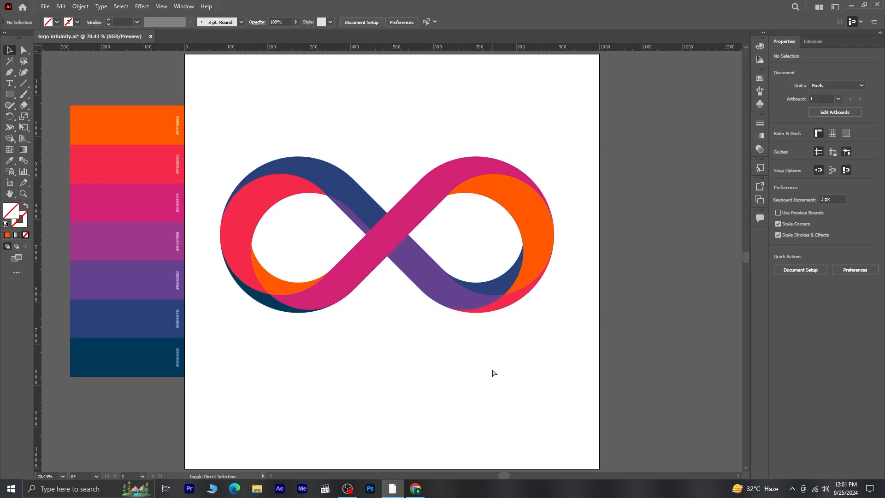
# Save the document as the Illustrator file "infinity Logo.ai"
pyautogui.hotkey('ctrl', 'shift', 's')
pyautogui.click(361, 277)
pyautogui.click(482, 373)
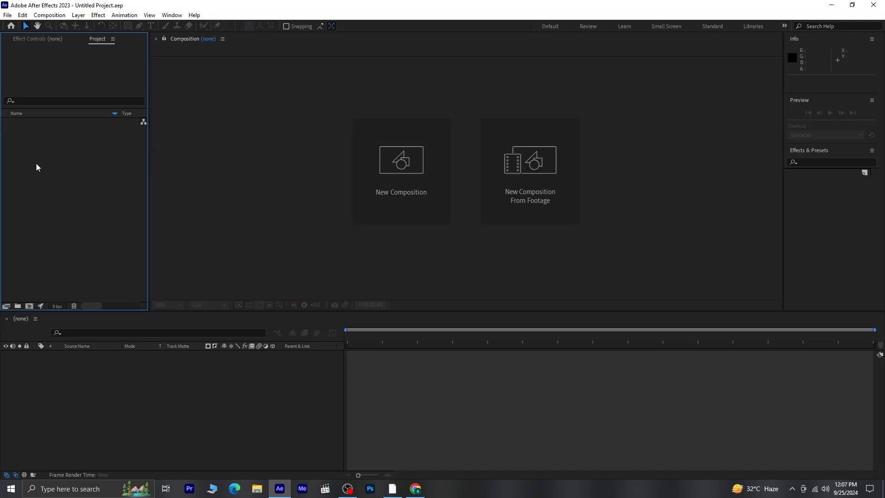
# Switch to After Effects and import "infinity Logo.ai" as Composition - Retain Layer Sizes
pyautogui.rightClick(54, 151)
pyautogui.moveTo(89, 198)
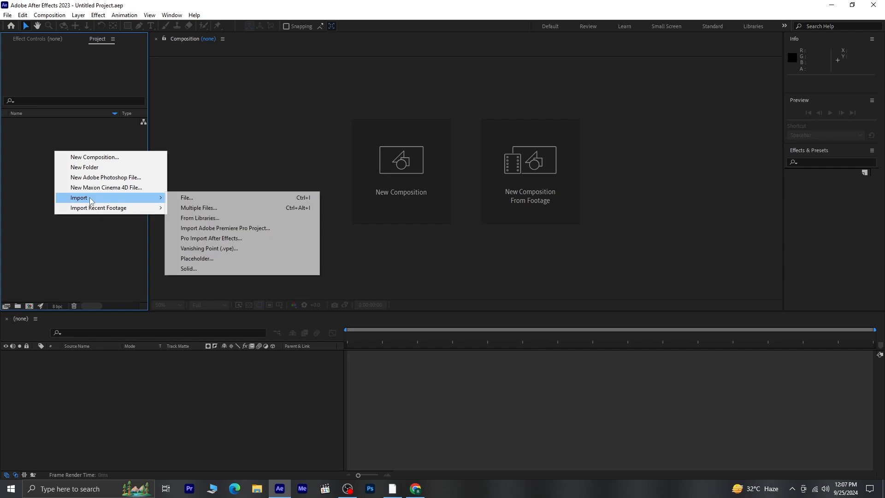
pyautogui.click(175, 198)
pyautogui.click(143, 117)
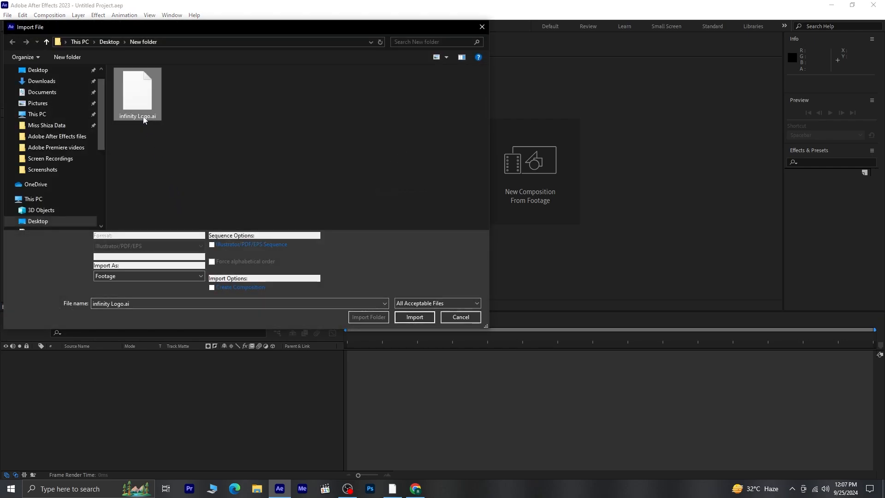
pyautogui.click(160, 276)
pyautogui.click(167, 291)
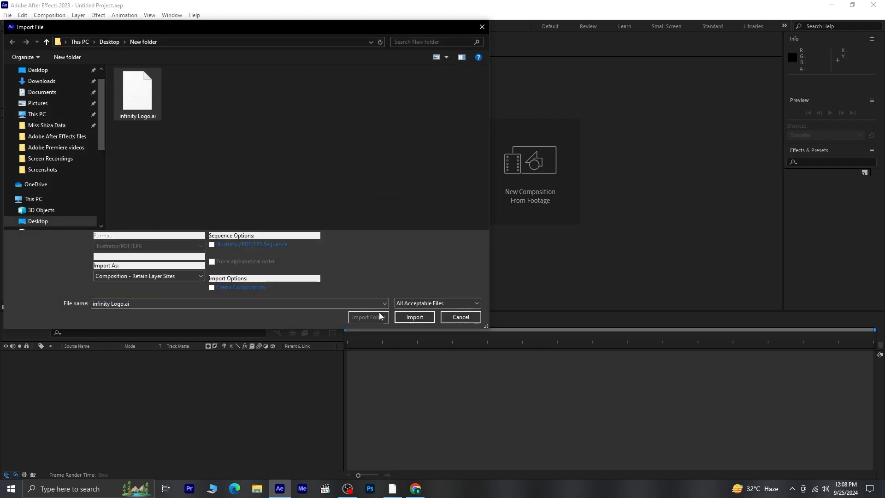
pyautogui.click(397, 317)
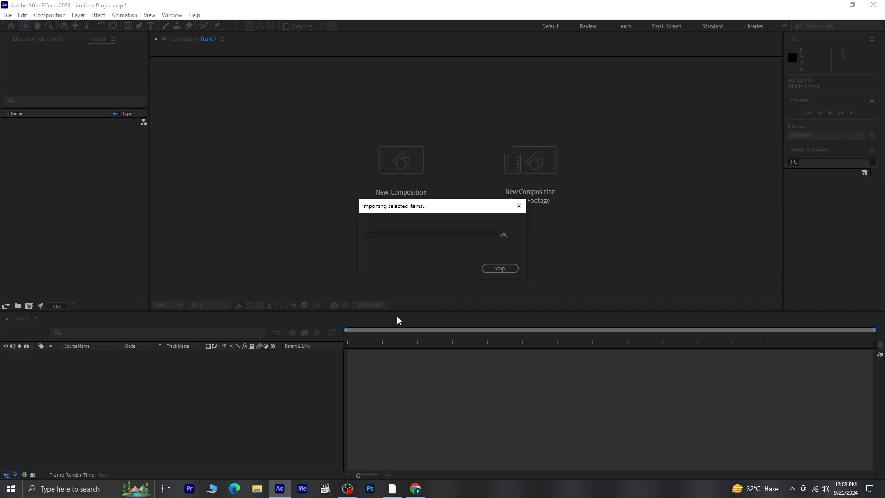
# Nest the imported infinity Logo composition in a new composition on the timeline
pyautogui.moveTo(38, 131); pyautogui.dragTo(96, 358)
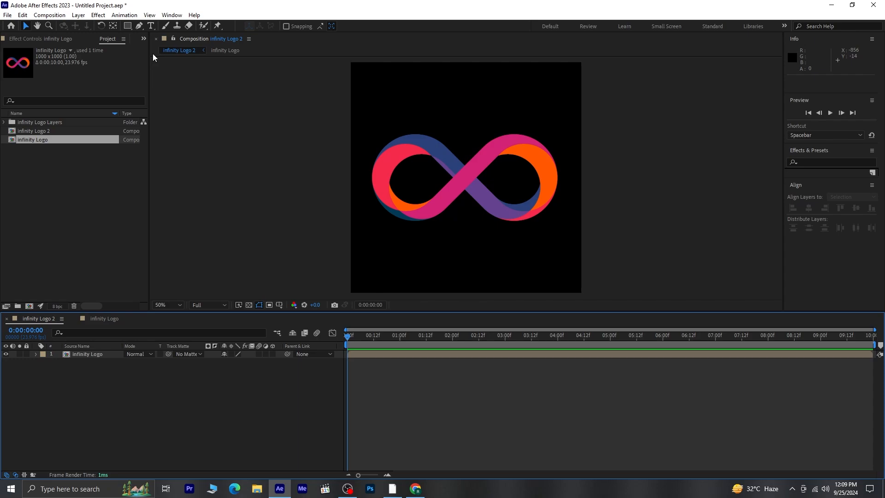
pyautogui.click(137, 29)
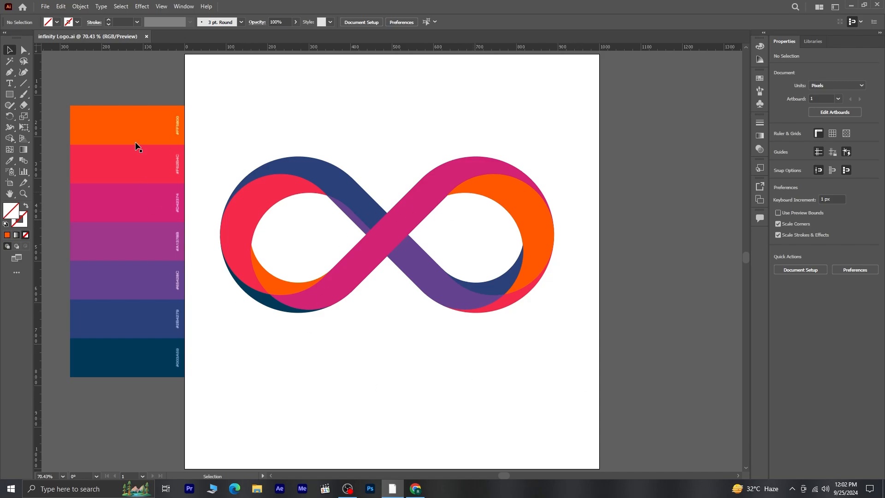
# Switch back to Illustrator and lock the grouped infinity logo in place
pyautogui.click(300, 174)
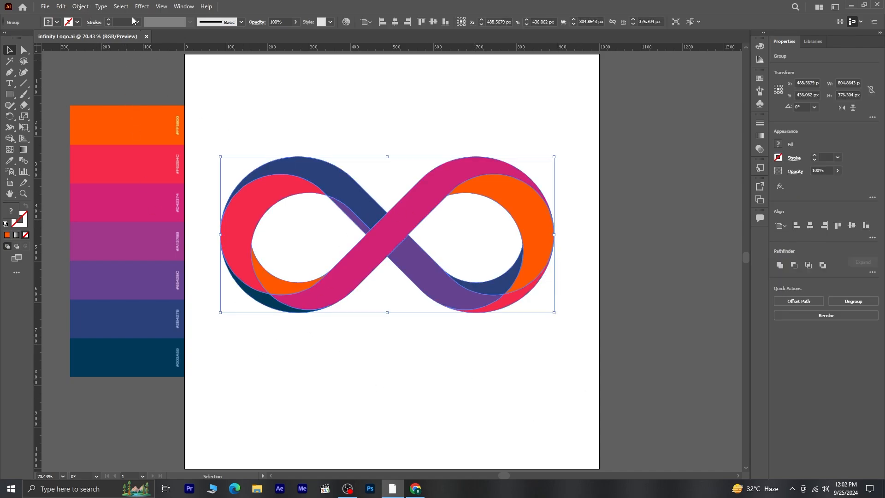
pyautogui.click(81, 7)
pyautogui.moveTo(120, 73)
pyautogui.click(223, 71)
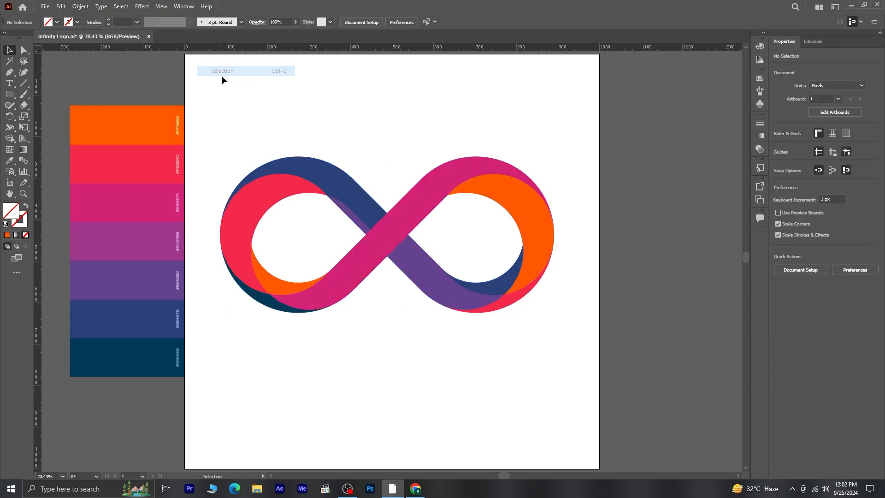
# With the Pen tool, draw an unfilled 1 pt black path from the center crossing around the right loop to the lower purple band
pyautogui.click(10, 72)
pyautogui.click(5, 225)
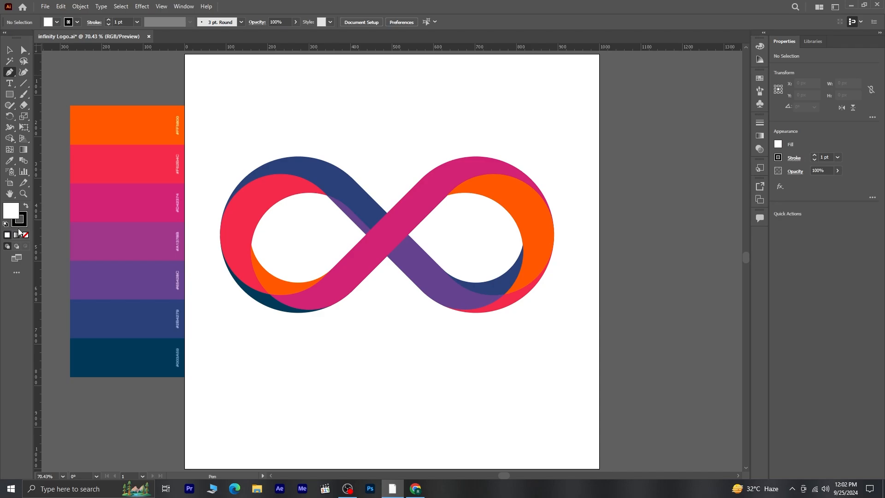
pyautogui.click(25, 236)
pyautogui.click(385, 234)
pyautogui.moveTo(541, 223); pyautogui.dragTo(602, 351)
pyautogui.click(541, 223)
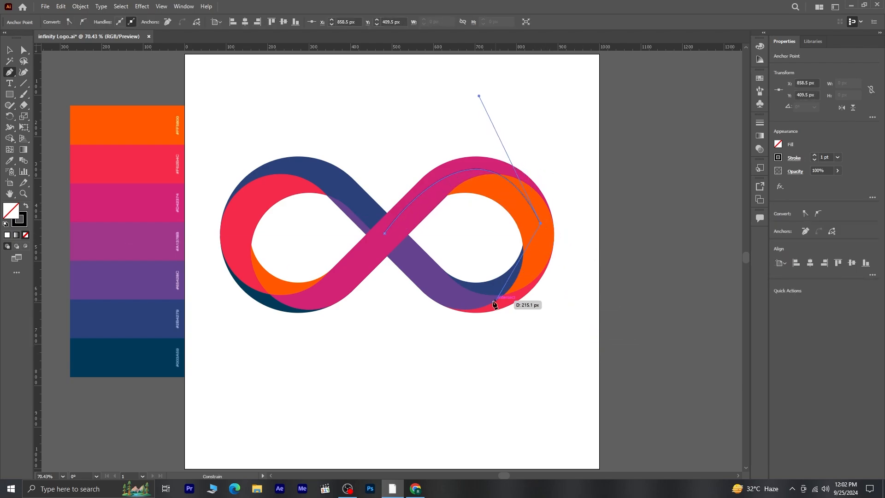
pyautogui.moveTo(446, 294); pyautogui.dragTo(340, 254)
pyautogui.click(445, 294)
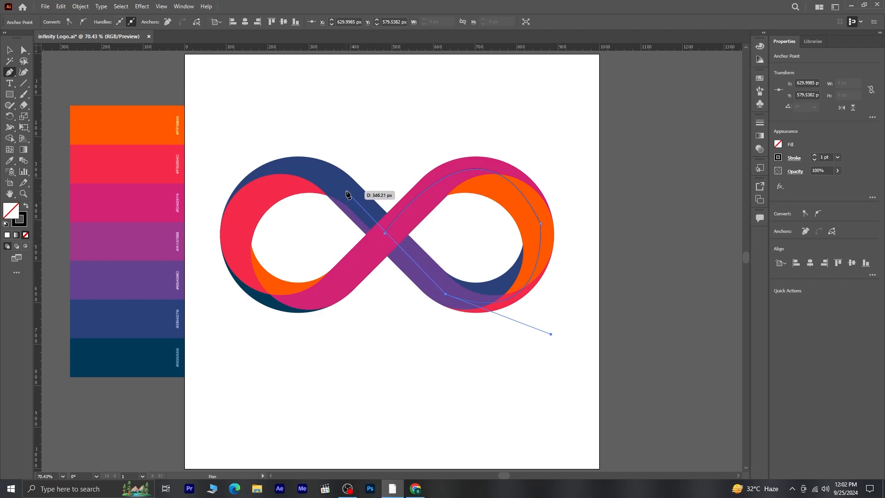
# Continue the path up the navy band and around the left loop to the lower end of the magenta band
pyautogui.click(346, 191)
pyautogui.moveTo(231, 230); pyautogui.dragTo(198, 327)
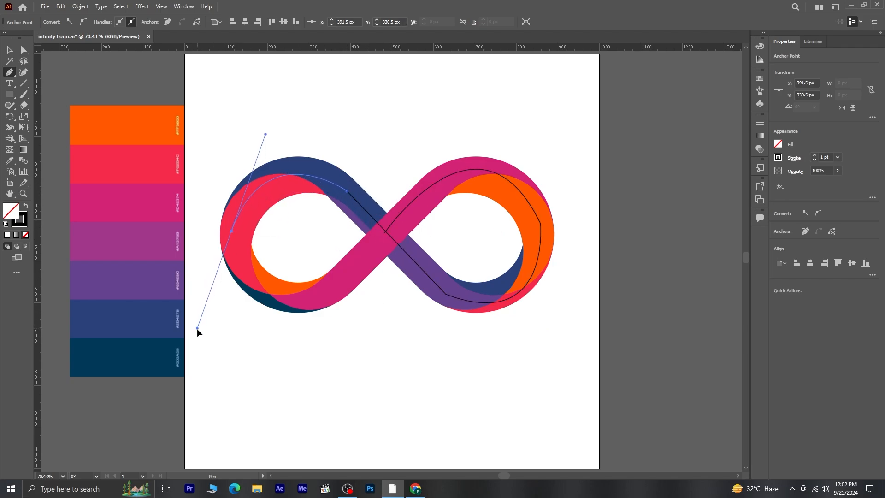
pyautogui.moveTo(338, 294); pyautogui.dragTo(455, 260)
pyautogui.click(339, 294)
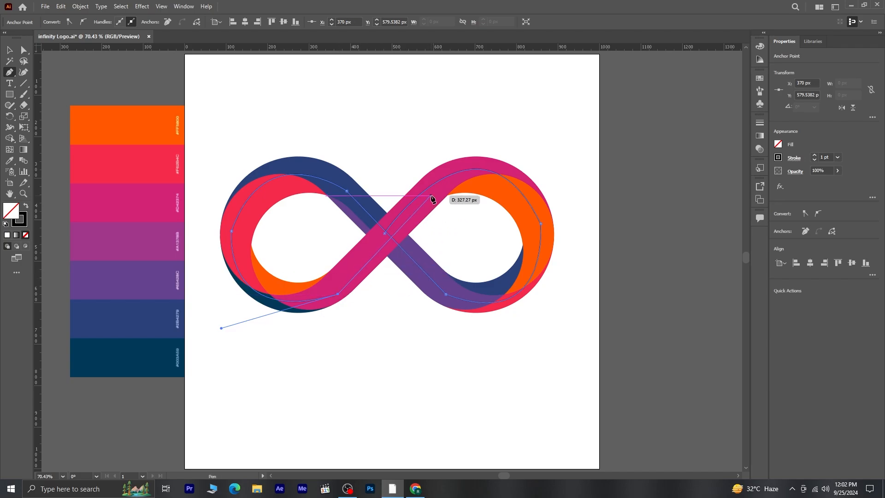
# Extend the path through a second full lap around the right and left loops, slightly offset from the first
pyautogui.click(437, 187)
pyautogui.moveTo(546, 230); pyautogui.dragTo(594, 350)
pyautogui.click(546, 230)
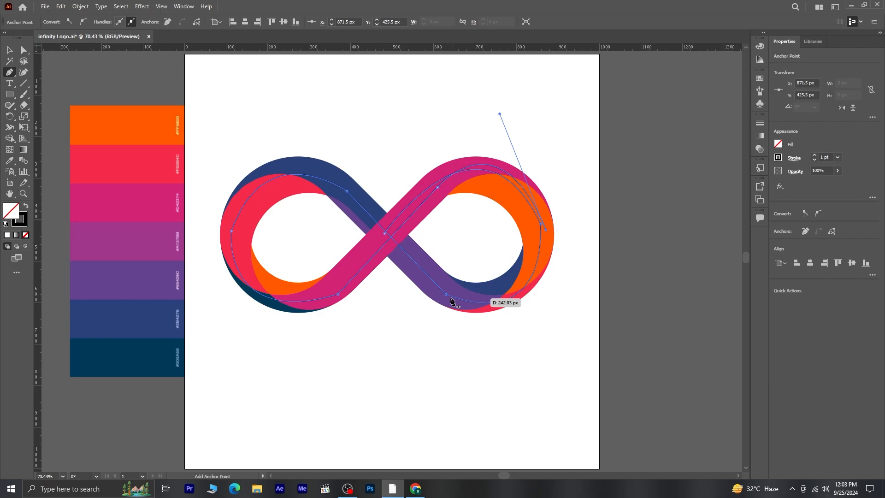
pyautogui.moveTo(437, 294); pyautogui.dragTo(354, 205)
pyautogui.click(344, 184)
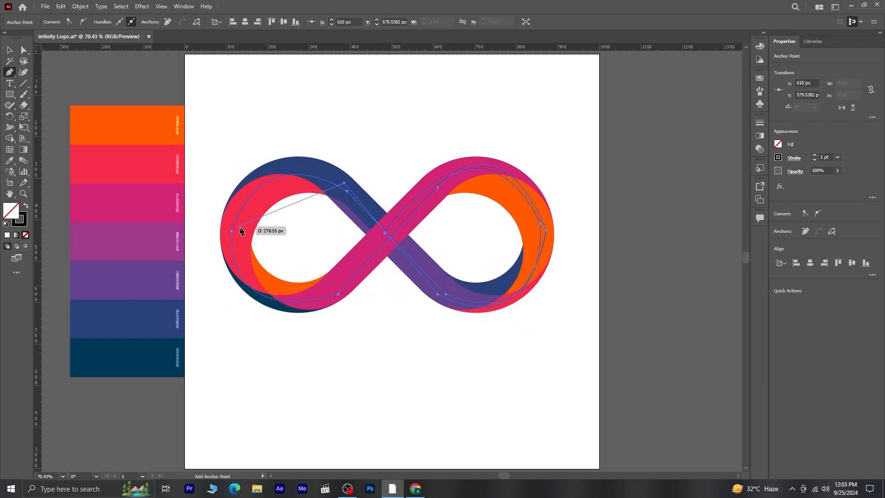
pyautogui.moveTo(237, 231); pyautogui.dragTo(429, 278)
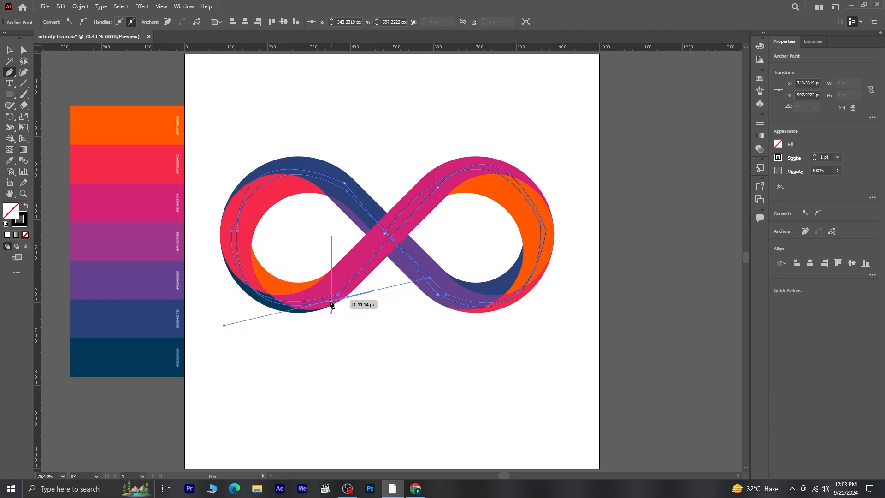
pyautogui.click(327, 301)
# Extend the path through a third lap around the right loop, finishing near the center crossing, and deselect it
pyautogui.moveTo(401, 233); pyautogui.dragTo(595, 284)
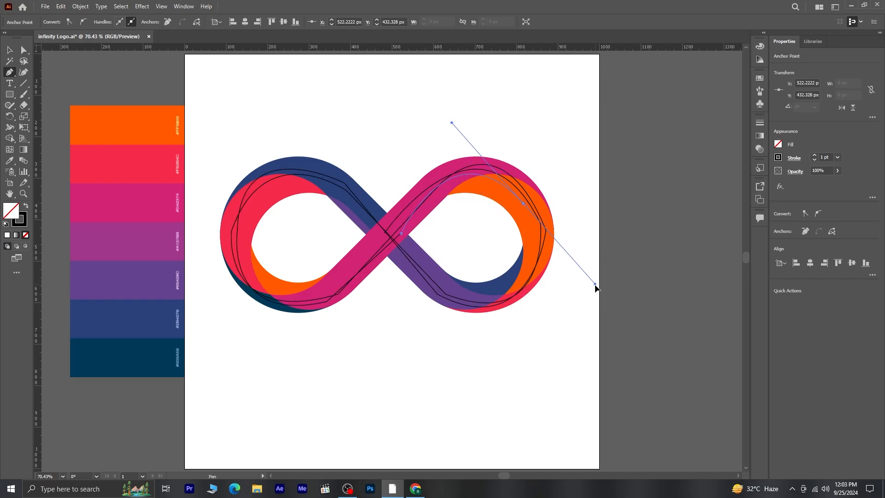
pyautogui.moveTo(524, 204); pyautogui.dragTo(525, 204)
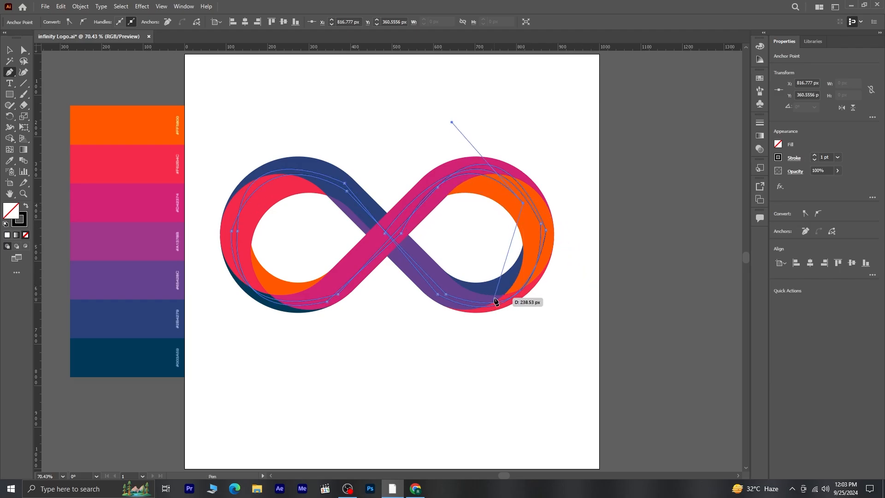
pyautogui.moveTo(494, 298); pyautogui.dragTo(414, 335)
pyautogui.click(494, 298)
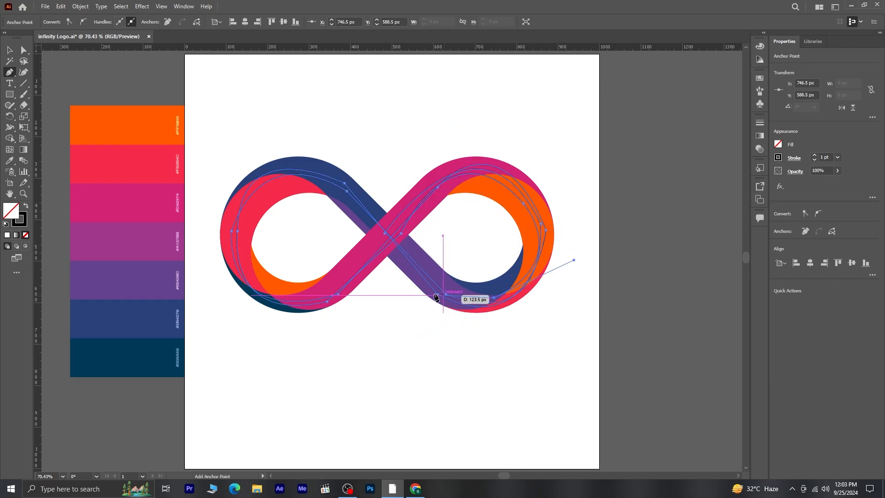
pyautogui.moveTo(378, 235); pyautogui.dragTo(301, 148)
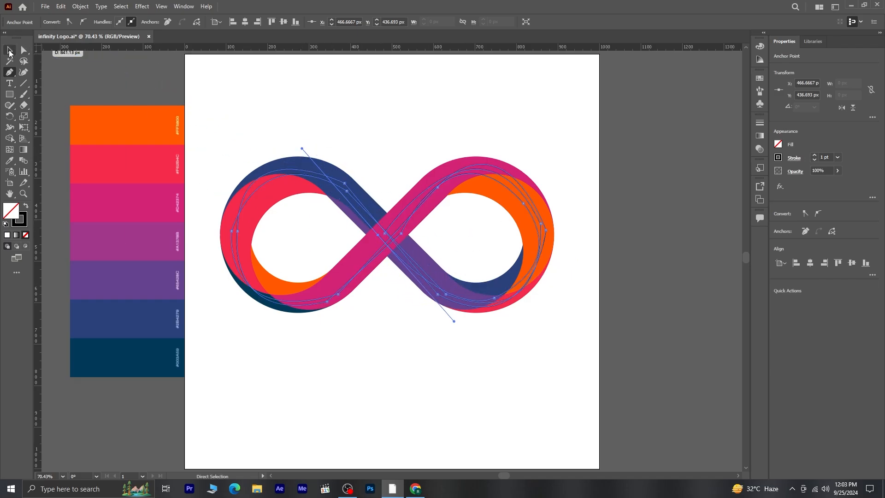
pyautogui.press('v')
pyautogui.click(386, 343)
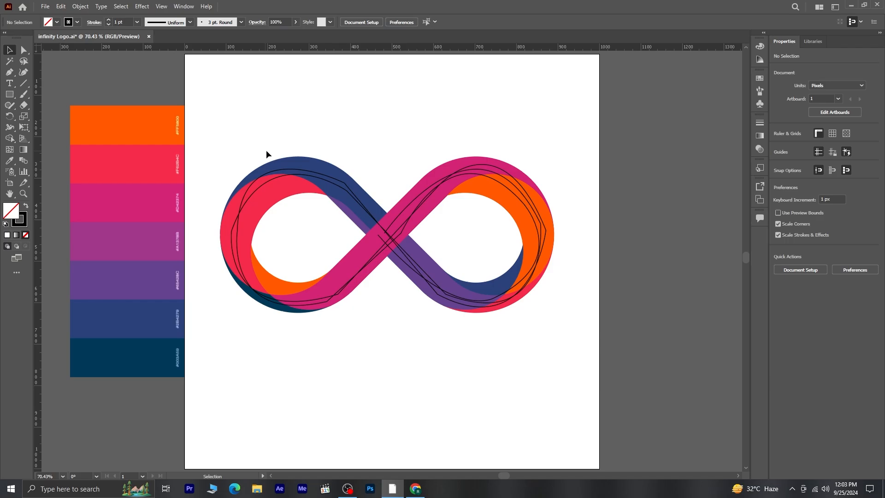
# Try to simplify the multi-lap guide path
pyautogui.moveTo(267, 150); pyautogui.dragTo(490, 320)
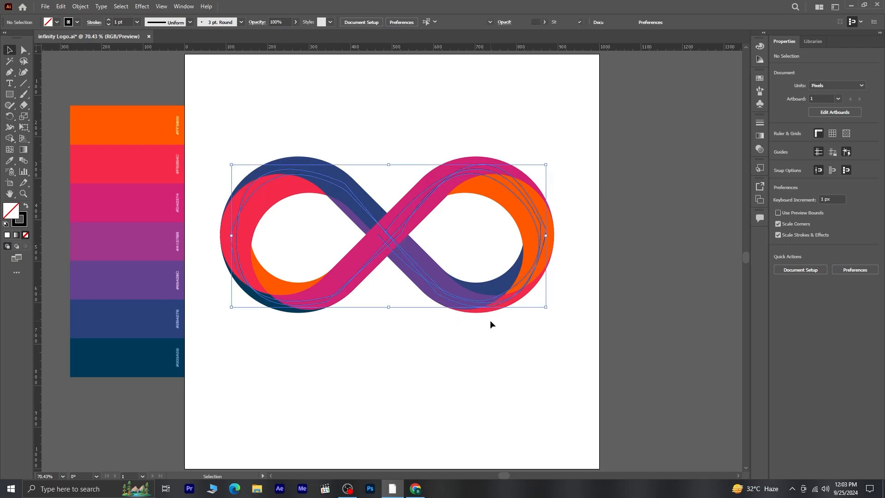
pyautogui.click(80, 6)
pyautogui.moveTo(152, 226)
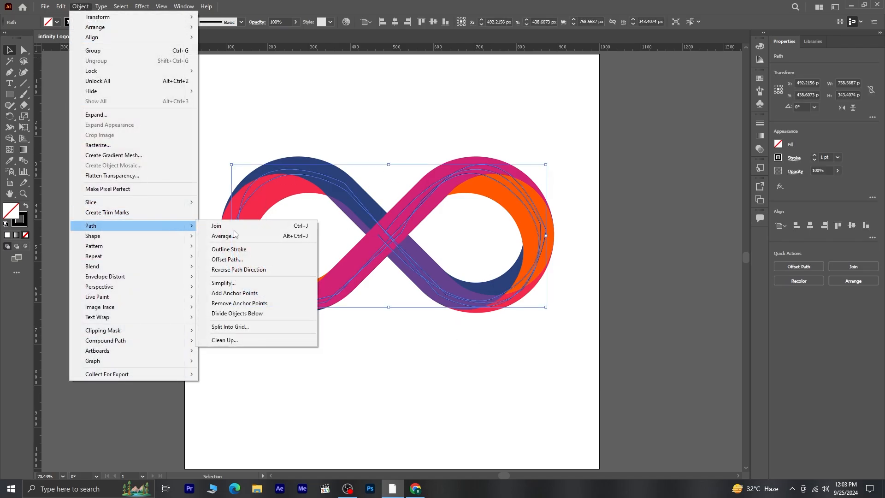
pyautogui.click(277, 283)
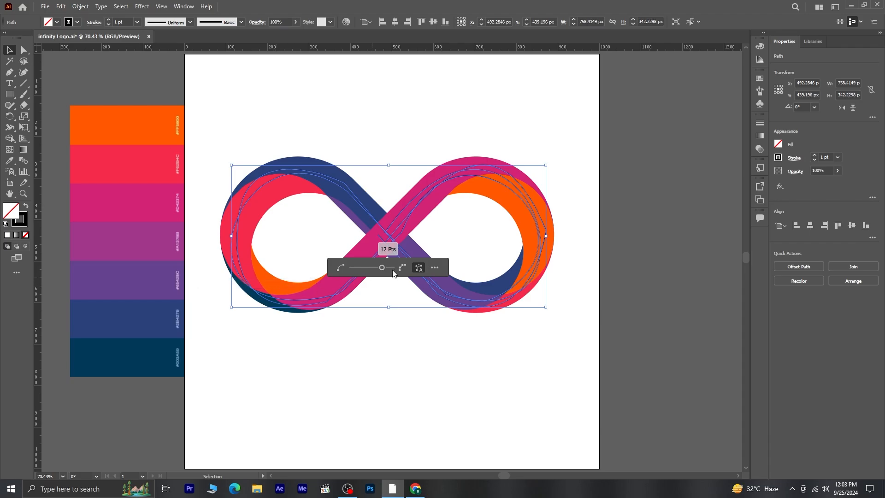
pyautogui.click(408, 329)
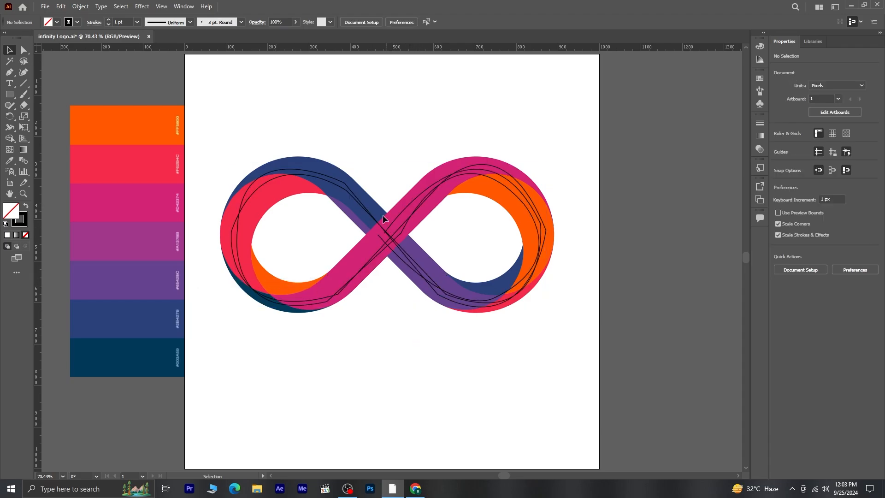
# Move the whole guide path onto the empty artboard area just below the infinity logo
pyautogui.moveTo(373, 175); pyautogui.dragTo(450, 322)
pyautogui.moveTo(451, 321); pyautogui.dragTo(451, 322)
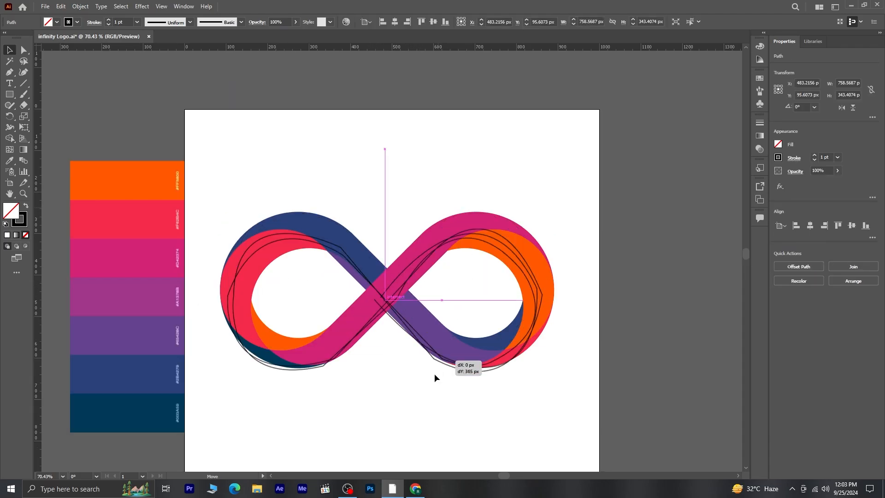
pyautogui.moveTo(434, 373); pyautogui.dragTo(466, 382)
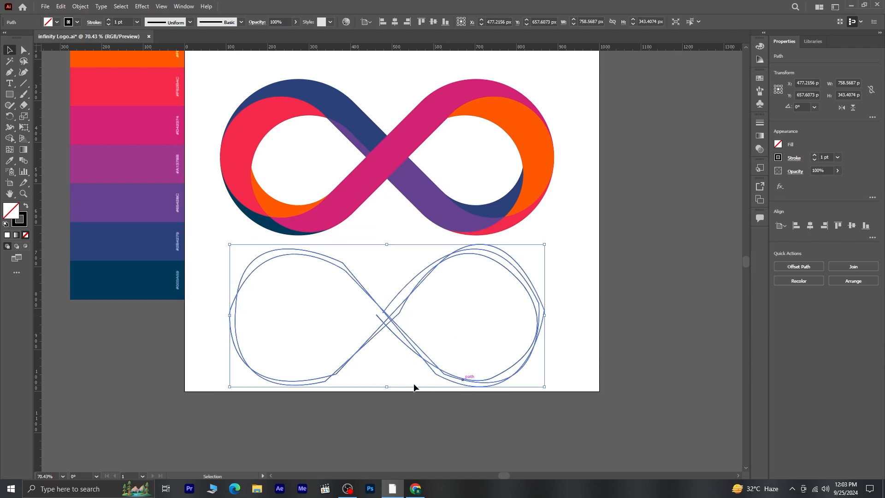
# With the Smooth tool, round off the corners of the guide path along all of its laps
pyautogui.moveTo(9, 105); pyautogui.dragTo(46, 138)
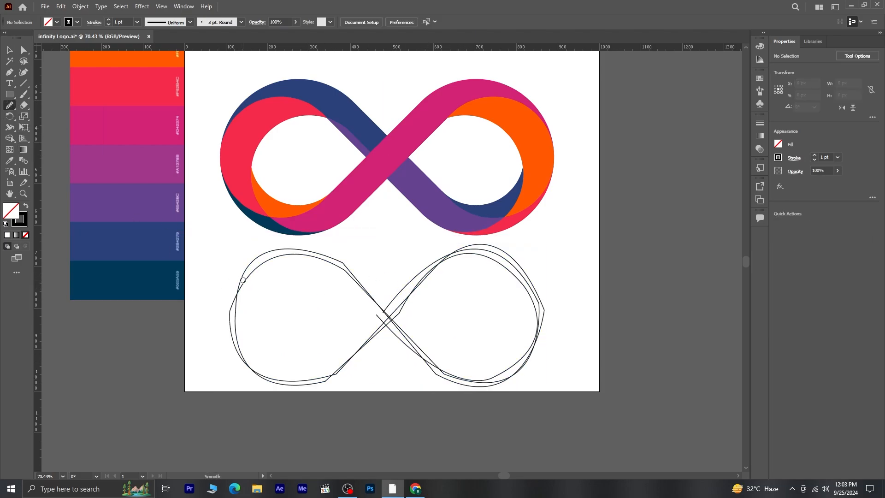
pyautogui.press('v')
pyautogui.click(235, 264)
pyautogui.click(9, 105)
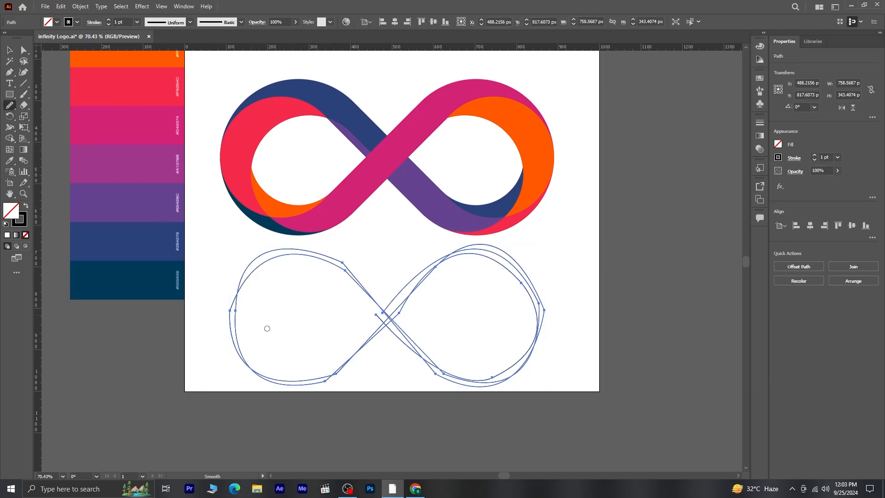
pyautogui.moveTo(239, 290)
pyautogui.mouseDown()
pyautogui.moveTo(244, 342)
pyautogui.moveTo(276, 244)
pyautogui.moveTo(323, 263)
pyautogui.moveTo(386, 329)
pyautogui.moveTo(346, 277)
pyautogui.moveTo(322, 384)
pyautogui.moveTo(437, 277)
pyautogui.moveTo(559, 336)
pyautogui.moveTo(529, 341)
pyautogui.moveTo(479, 387)
pyautogui.moveTo(417, 358)
pyautogui.moveTo(436, 362)
pyautogui.moveTo(431, 369)
pyautogui.moveTo(447, 267)
pyautogui.moveTo(467, 248)
pyautogui.moveTo(371, 376)
pyautogui.moveTo(448, 260)
pyautogui.moveTo(361, 350)
pyautogui.moveTo(312, 266)
pyautogui.moveTo(229, 331)
pyautogui.moveTo(310, 248)
pyautogui.moveTo(335, 255)
pyautogui.moveTo(422, 345)
pyautogui.moveTo(404, 337)
pyautogui.moveTo(460, 264)
pyautogui.moveTo(478, 266)
pyautogui.moveTo(358, 360)
pyautogui.moveTo(286, 387)
pyautogui.moveTo(231, 360)
pyautogui.moveTo(342, 377)
pyautogui.moveTo(353, 236)
pyautogui.mouseUp()
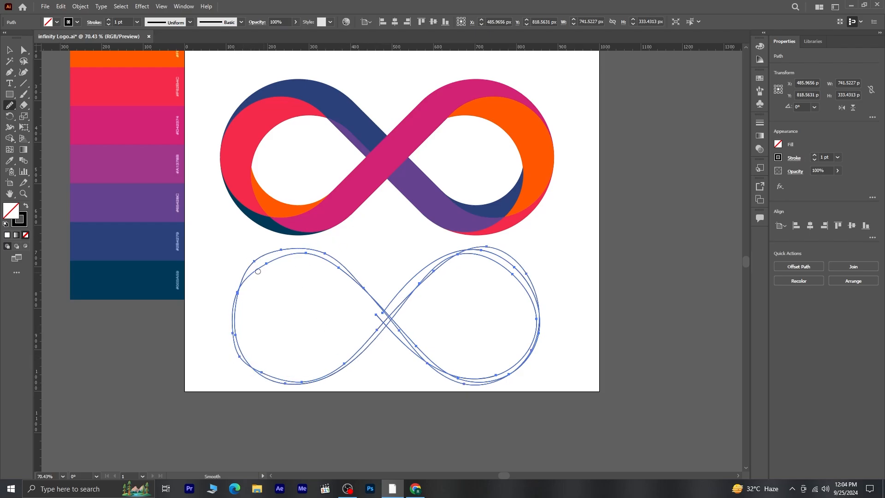
# Move the smoothed guide path back over the bands of the infinity logo
pyautogui.click(10, 50)
pyautogui.click(12, 52)
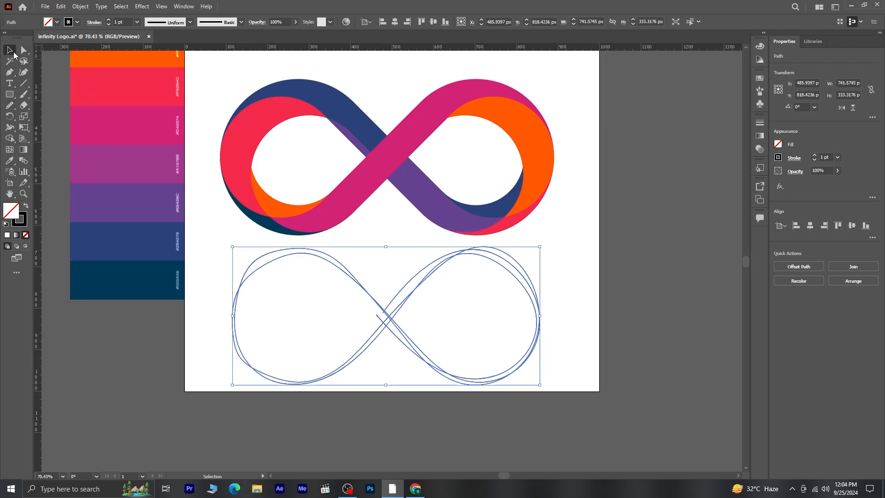
pyautogui.moveTo(410, 337); pyautogui.dragTo(412, 182)
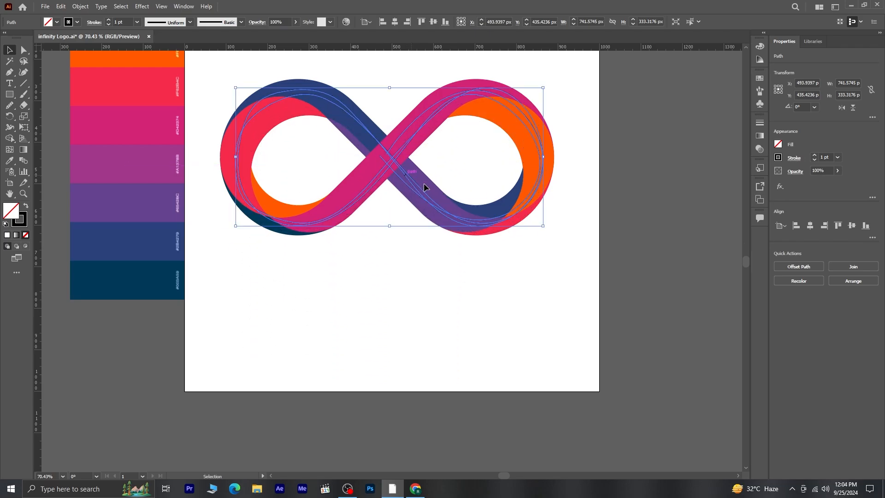
pyautogui.press('a')
pyautogui.press('v')
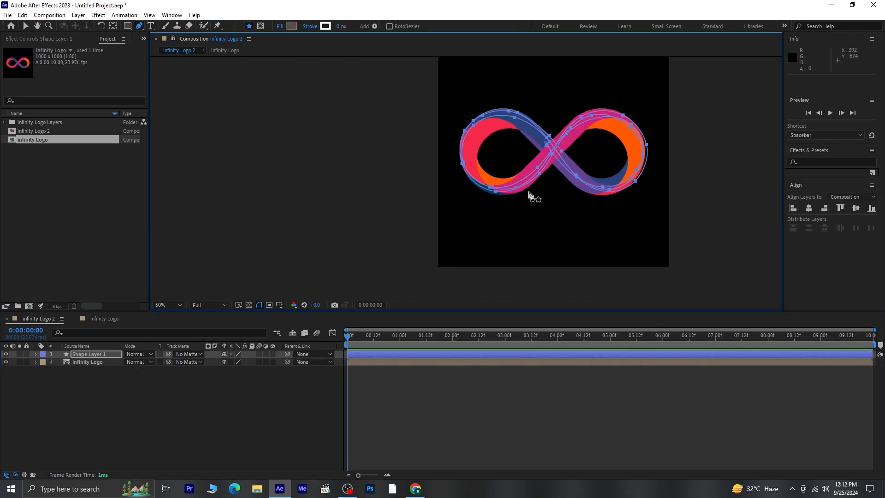
# In After Effects, give the guide path on Shape Layer 1 a white 10 px stroke
pyautogui.scroll(2, 530, 196)
pyautogui.press('space')
pyautogui.moveTo(581, 213); pyautogui.dragTo(353, 258)
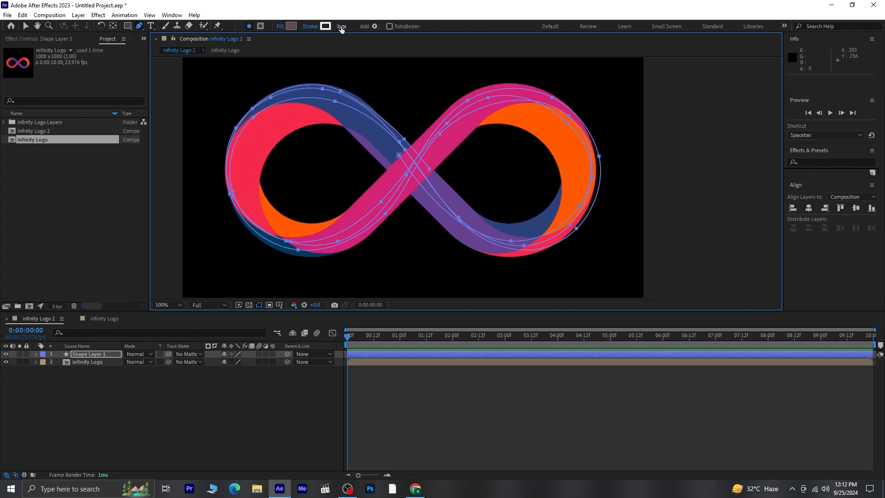
pyautogui.click(340, 26)
pyautogui.write('10')
pyautogui.press('Return')
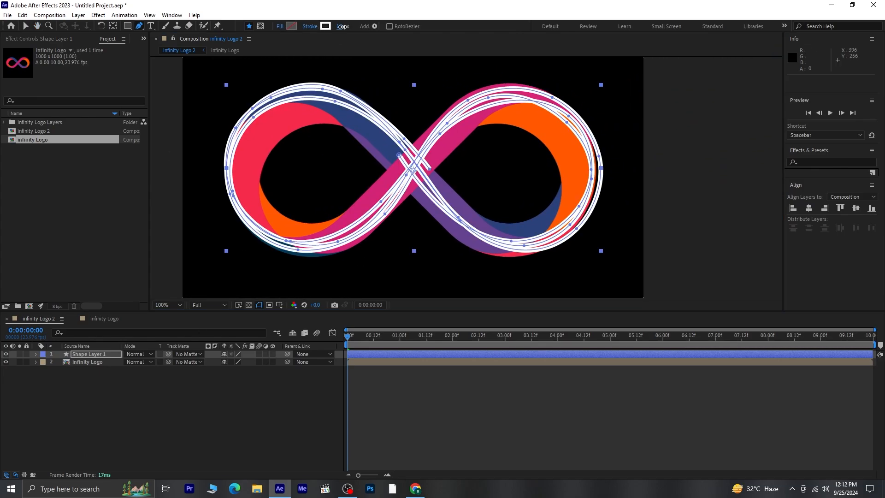
pyautogui.moveTo(340, 27); pyautogui.dragTo(342, 26)
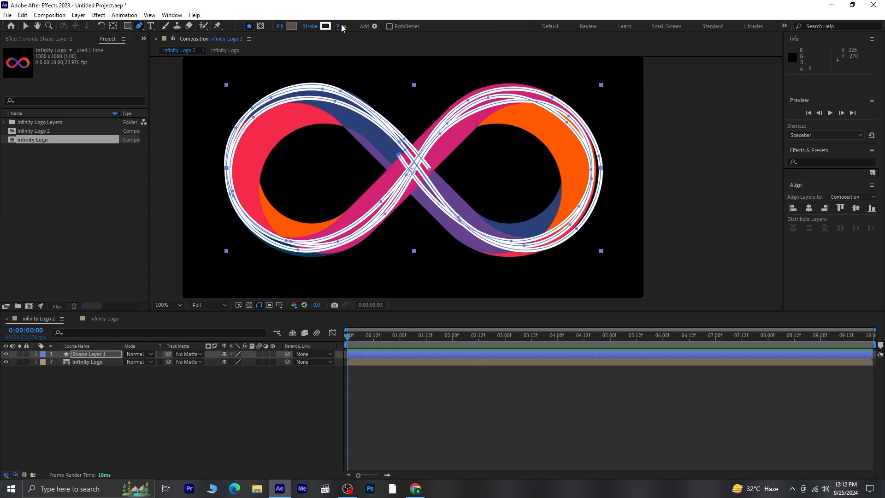
pyautogui.click(342, 28)
pyautogui.write('10')
pyautogui.press('Return')
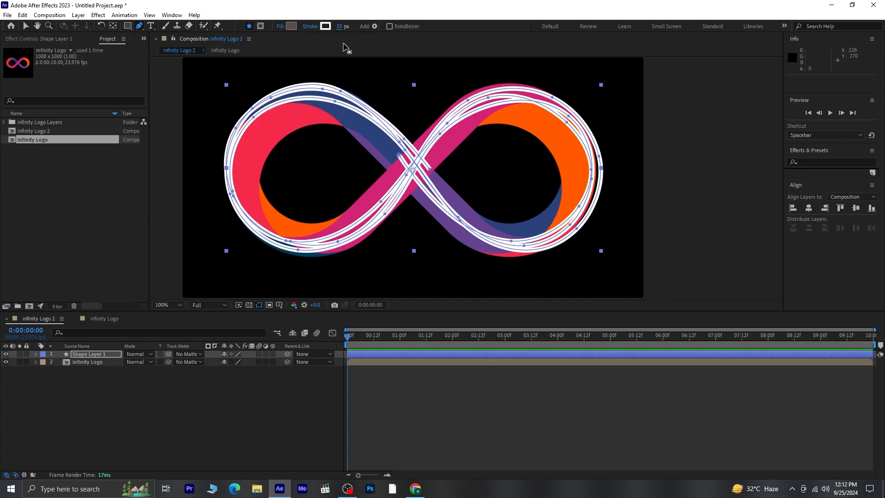
# Add Trim Paths to Shape Layer 1 and keyframe its End at 0% on the first frame
pyautogui.click(36, 354)
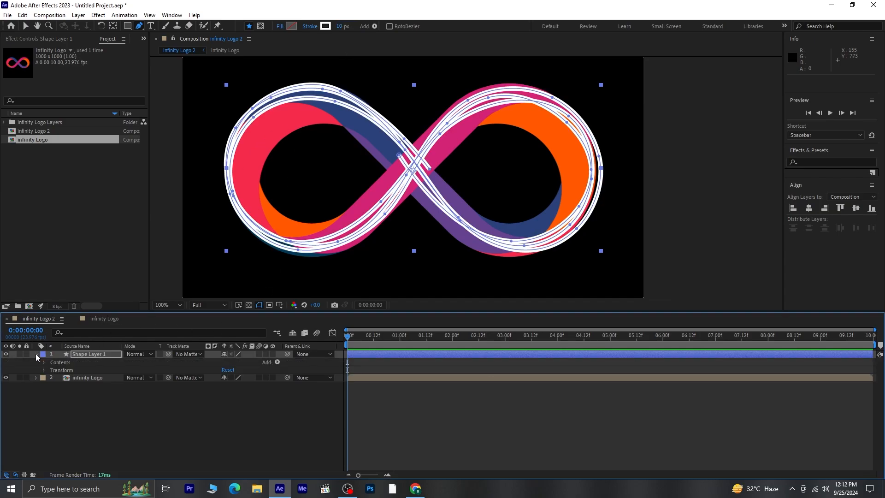
pyautogui.click(277, 363)
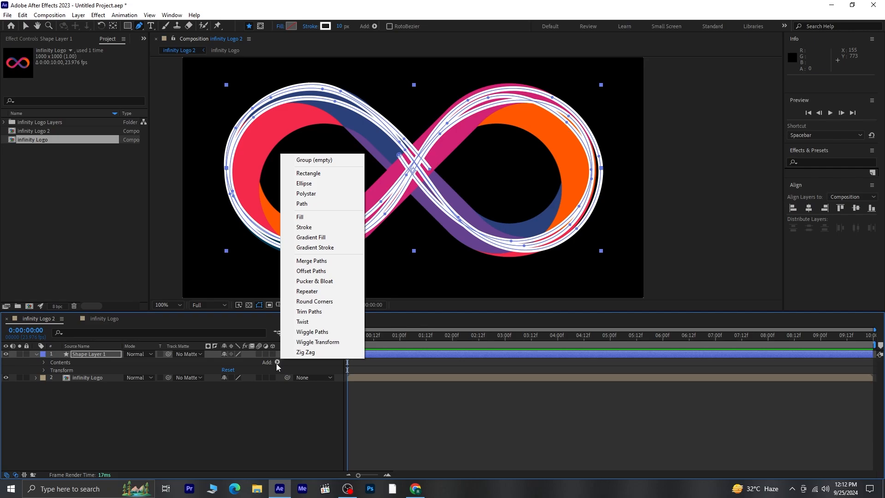
pyautogui.click(331, 312)
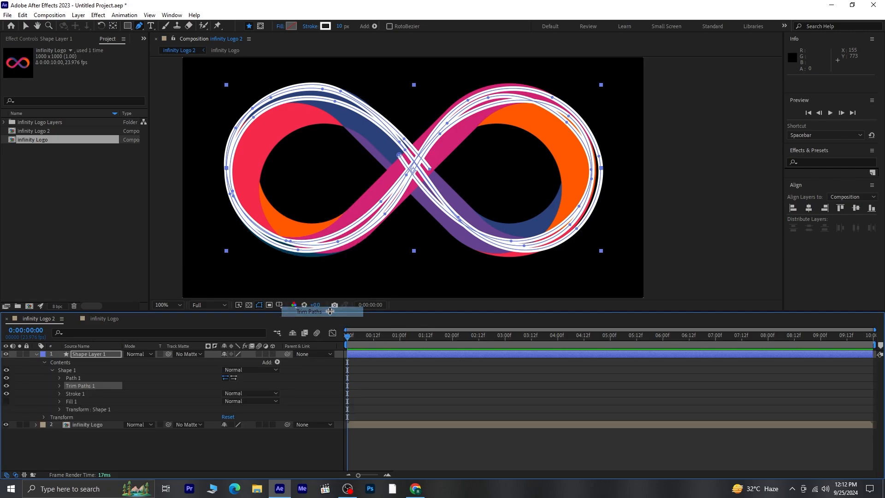
pyautogui.click(59, 385)
pyautogui.click(75, 400)
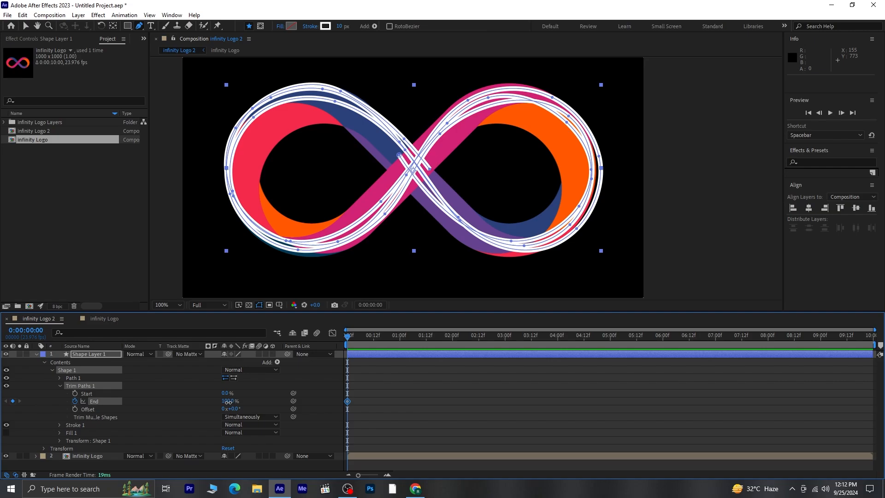
pyautogui.moveTo(228, 402); pyautogui.dragTo(89, 404)
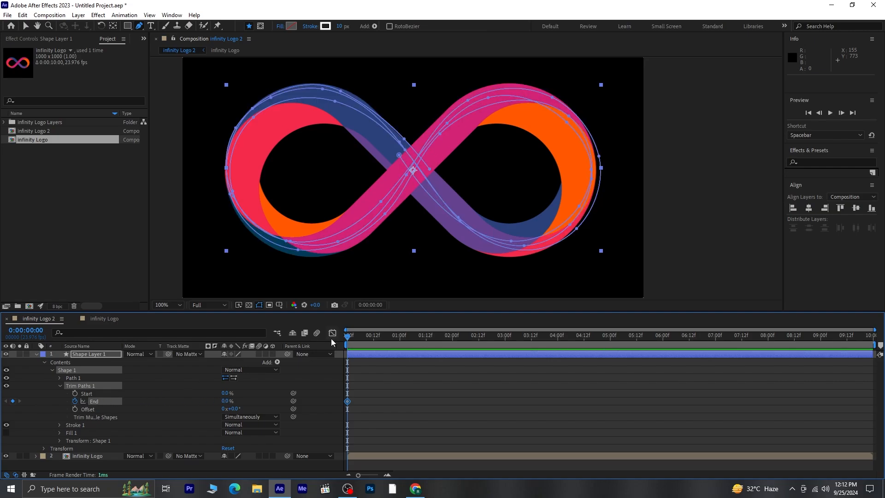
# Keyframe the Trim Paths End at 100% at 0:00:01:16
pyautogui.hotkey('shift', 'pagedown')
pyautogui.hotkey('shift', 'pagedown')
pyautogui.hotkey('shift', 'pagedown')
pyautogui.hotkey('shift', 'pagedown')
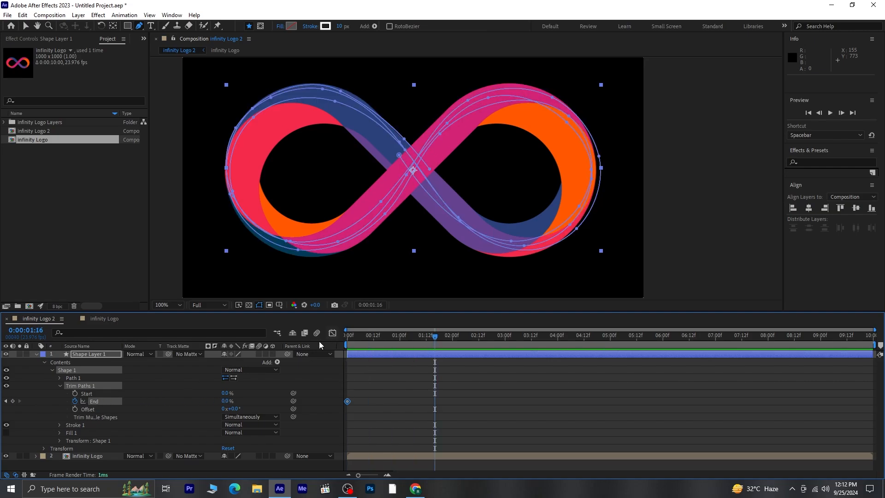
pyautogui.moveTo(225, 401); pyautogui.dragTo(336, 400)
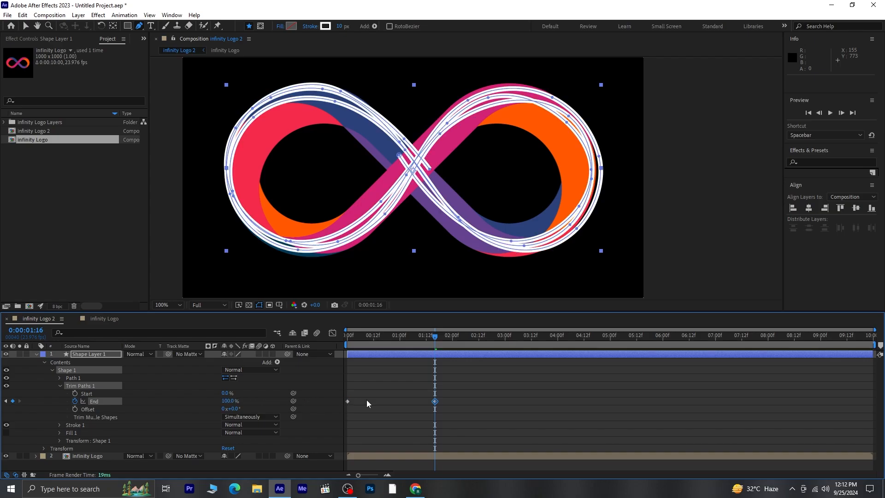
# Keyframe the Trim Paths Start at 0% at 0:00:00:03 and at 100% at 0:00:01:20
pyautogui.moveTo(429, 335); pyautogui.dragTo(354, 360)
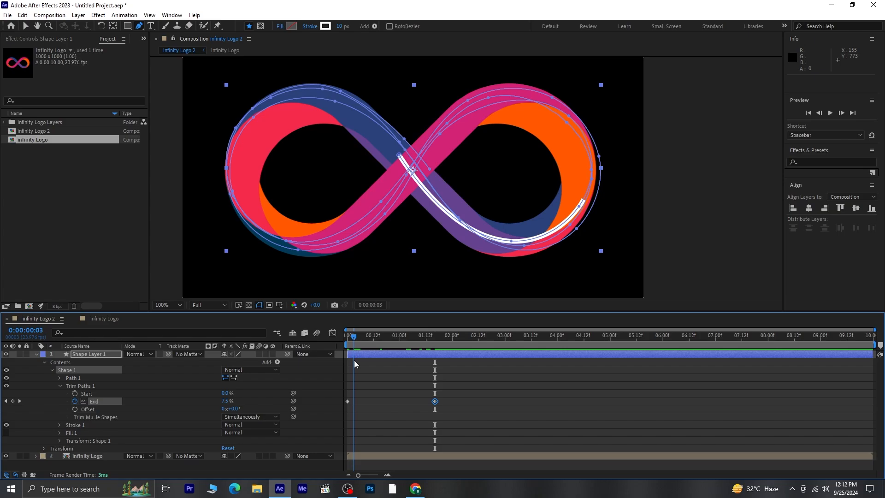
pyautogui.click(76, 393)
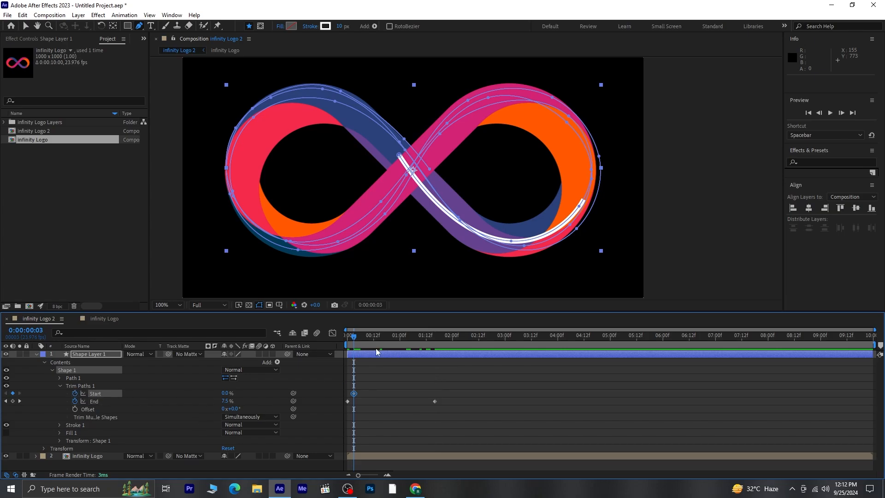
pyautogui.moveTo(354, 337); pyautogui.dragTo(443, 365)
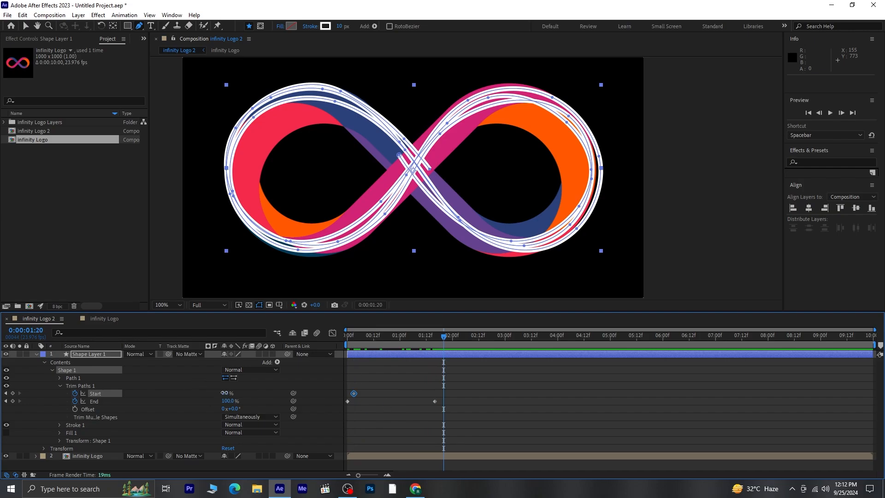
pyautogui.moveTo(225, 393); pyautogui.dragTo(267, 391)
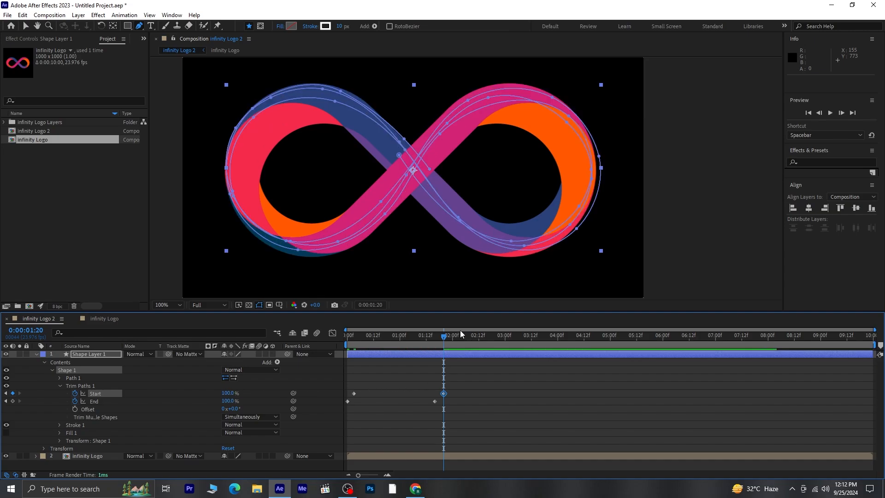
# Preview the trimmed stroke animation from the first frame
pyautogui.press('Home')
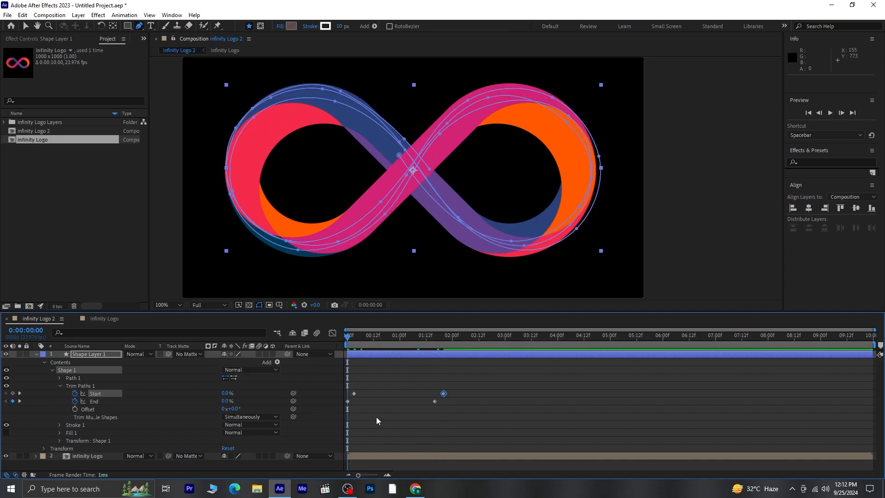
pyautogui.click(378, 418)
pyautogui.press('space')
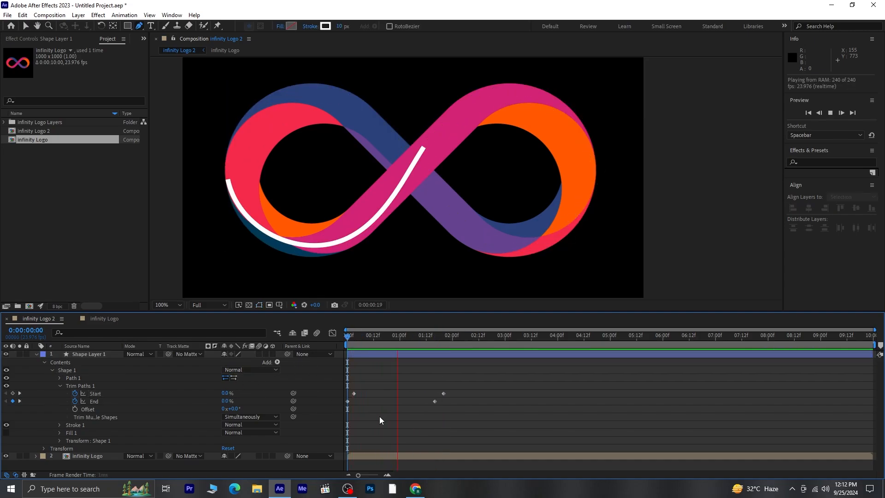
pyautogui.press('space')
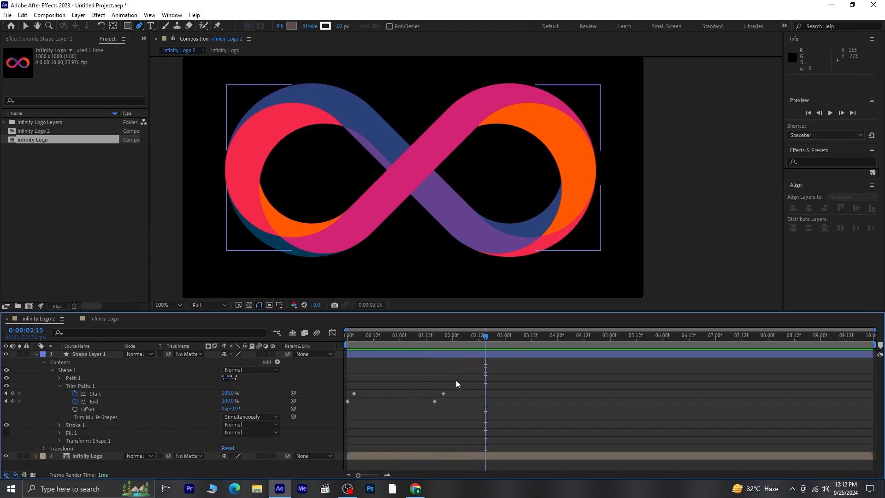
# Stretch the Trim Paths Start and End keyframes together so the last one falls just before two seconds
pyautogui.moveTo(457, 384); pyautogui.dragTo(345, 406)
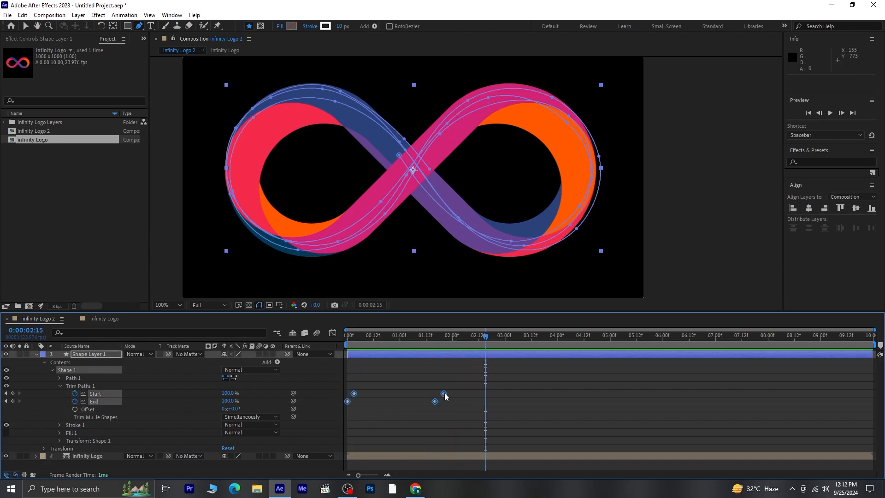
pyautogui.moveTo(444, 394); pyautogui.dragTo(450, 394)
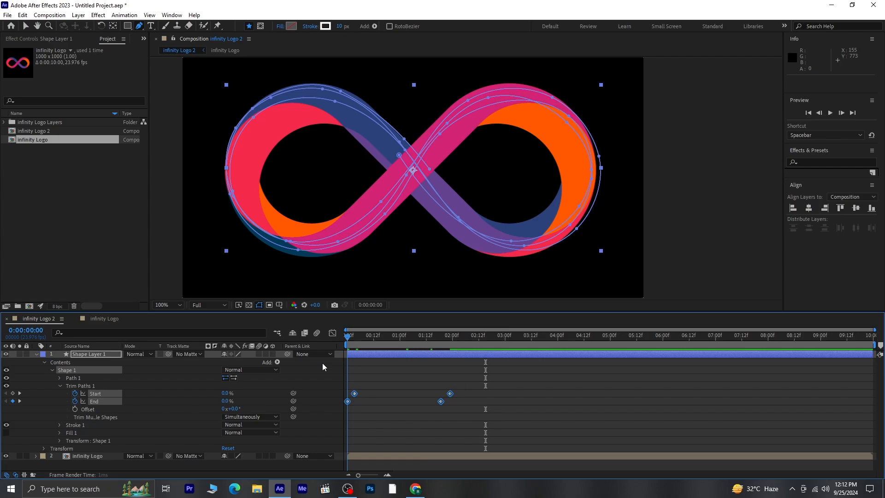
pyautogui.click(387, 425)
pyautogui.press('Home')
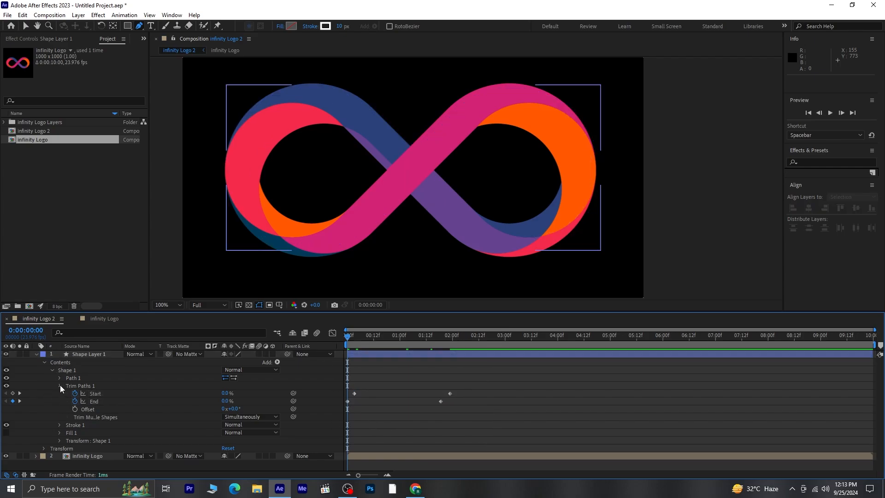
# Taper Stroke 1 of Shape Layer 1 at both ends, with a Start Length of 51% and an increased End Length
pyautogui.click(60, 386)
pyautogui.click(60, 394)
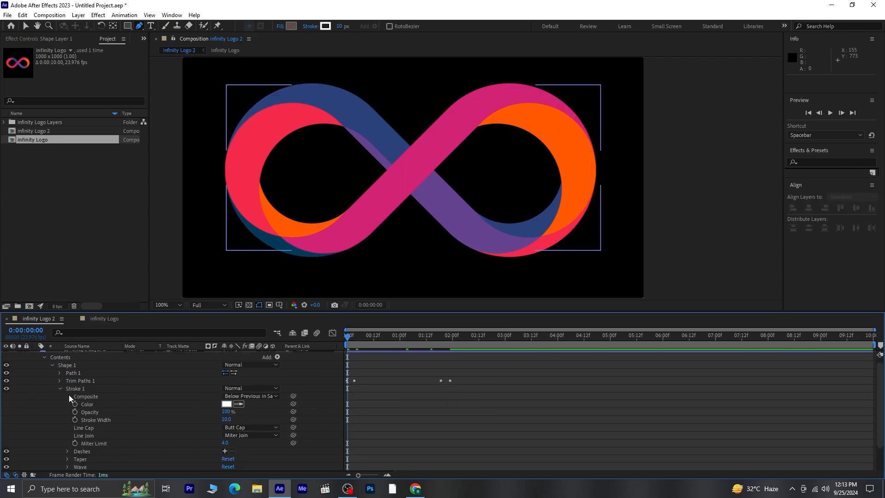
pyautogui.scroll(-2, 87, 421)
pyautogui.click(67, 427)
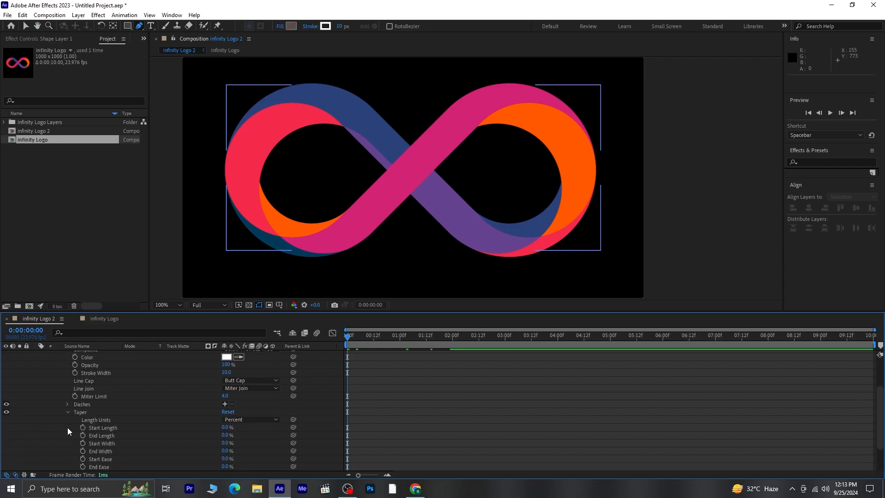
pyautogui.moveTo(225, 428); pyautogui.dragTo(245, 429)
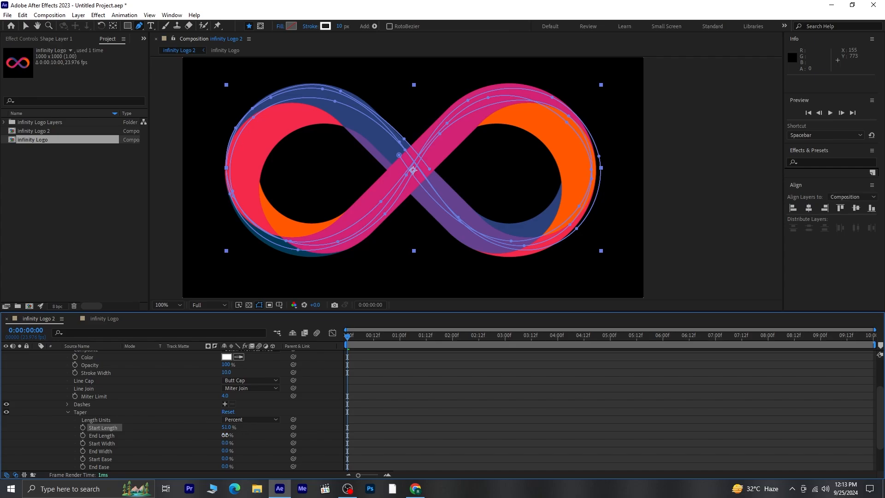
pyautogui.moveTo(225, 436); pyautogui.dragTo(250, 435)
pyautogui.moveTo(249, 436); pyautogui.dragTo(249, 437)
pyautogui.click(68, 412)
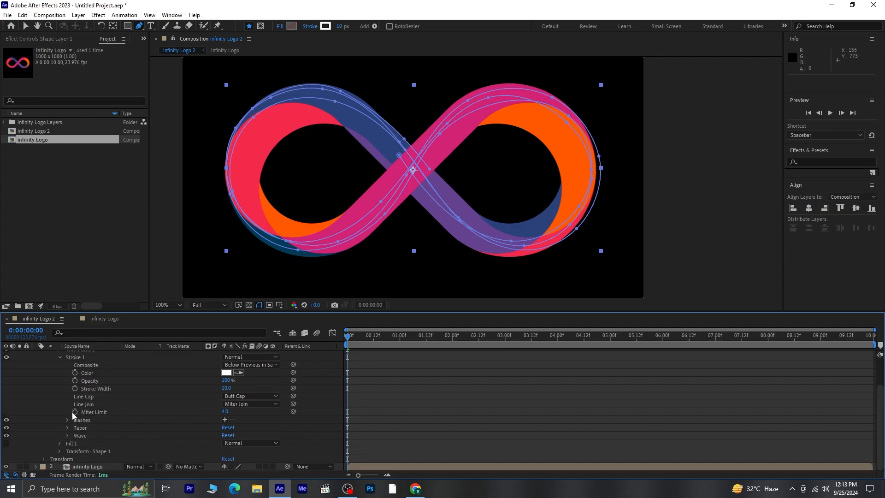
pyautogui.click(61, 381)
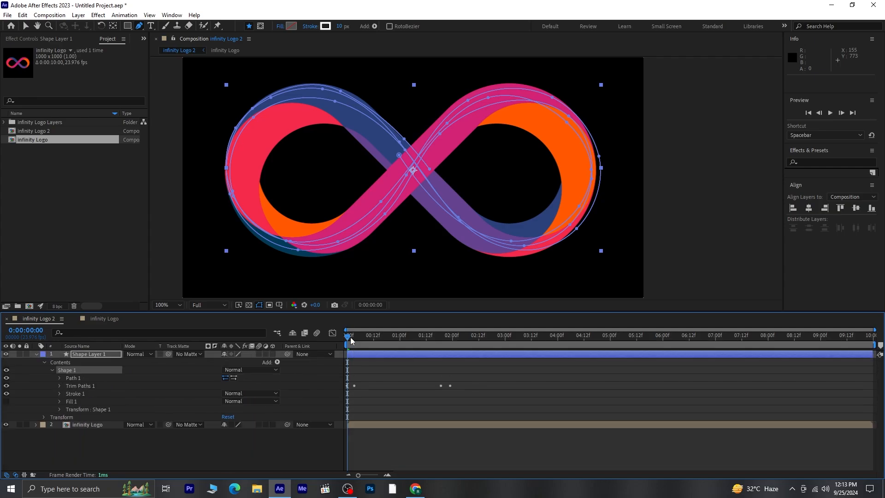
# Preview the tapered stroke animation from the first frame
pyautogui.press('space')
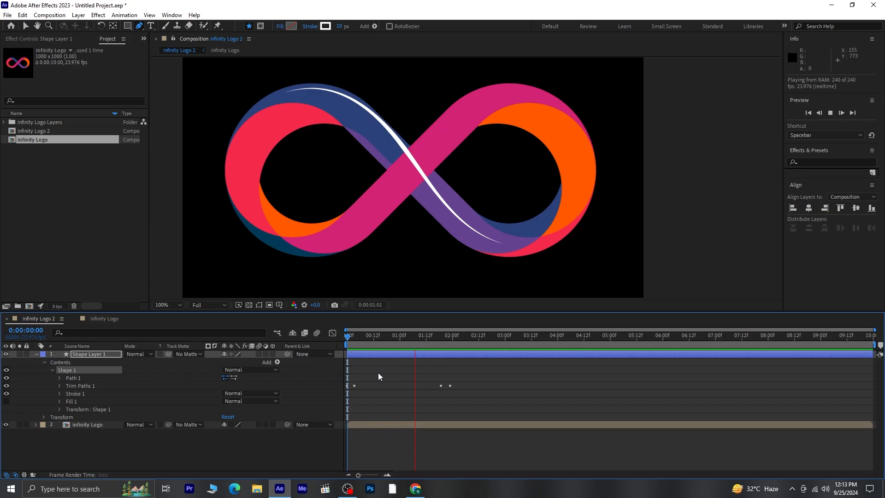
pyautogui.press('space')
pyautogui.moveTo(425, 342); pyautogui.dragTo(337, 353)
pyautogui.press('space')
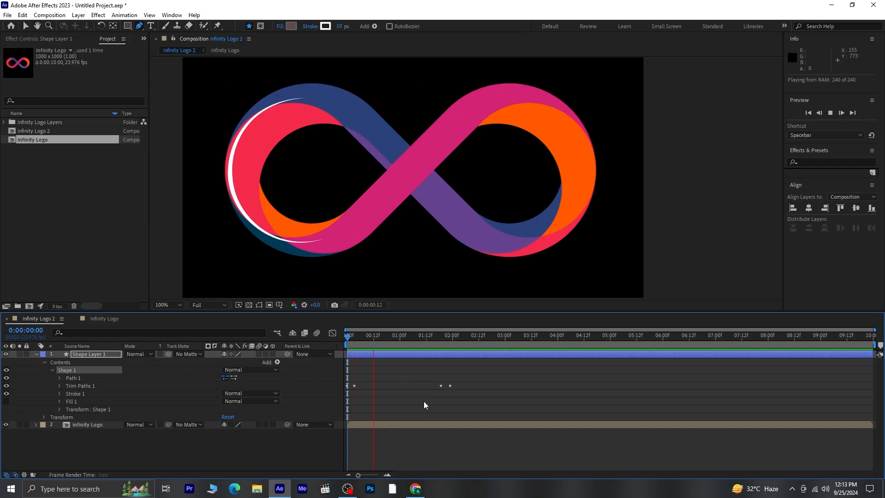
pyautogui.press('space')
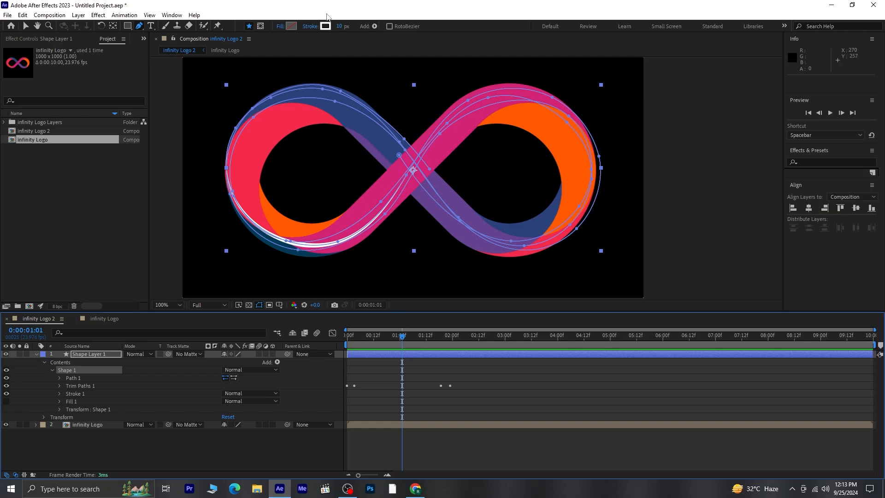
# Set the stroke width of Shape Layer 1 to 14 px and go to 0:00:01:03
pyautogui.moveTo(343, 28); pyautogui.dragTo(347, 30)
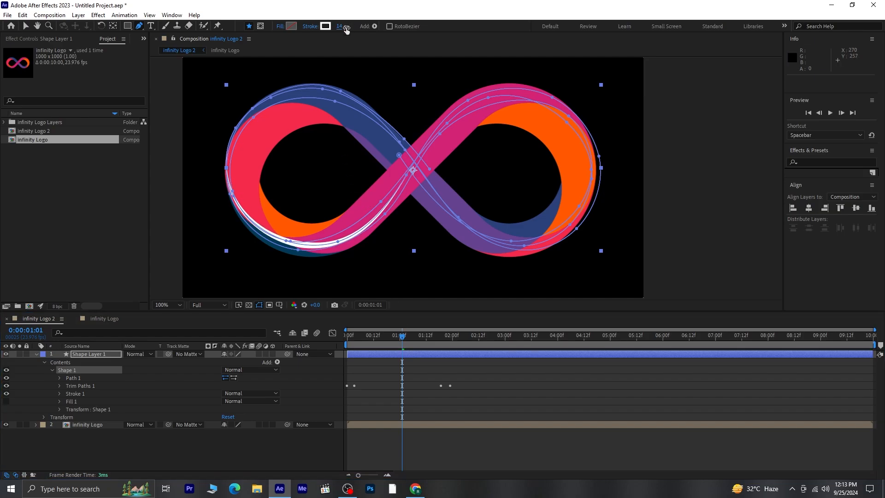
pyautogui.click(243, 455)
pyautogui.moveTo(402, 336)
pyautogui.mouseDown()
pyautogui.moveTo(387, 341)
pyautogui.moveTo(406, 338)
pyautogui.mouseUp()
# Apply the Stylize Glow effect to Shape Layer 1 with Glow Radius 25 and Glow Intensity 1.5
pyautogui.click(829, 160)
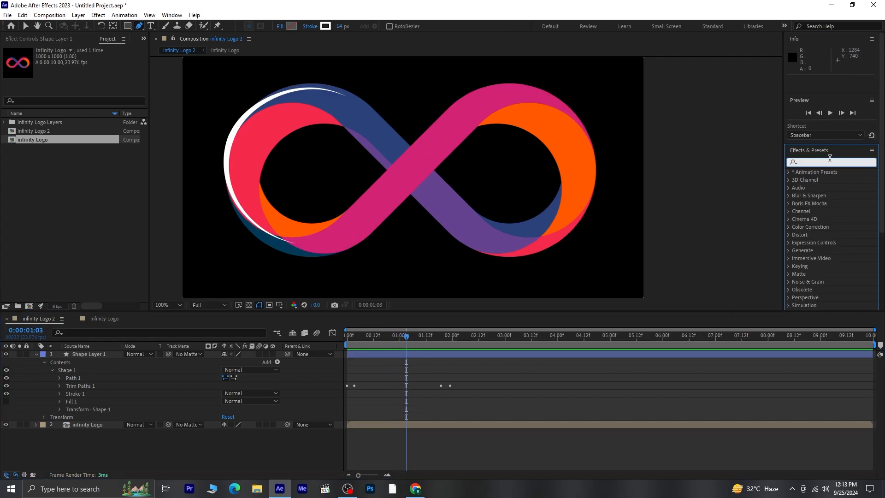
pyautogui.write('glow')
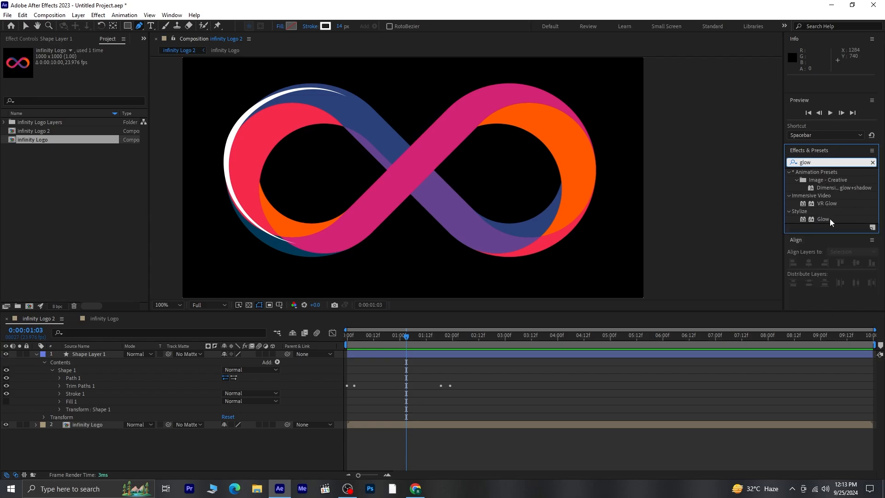
pyautogui.click(94, 355)
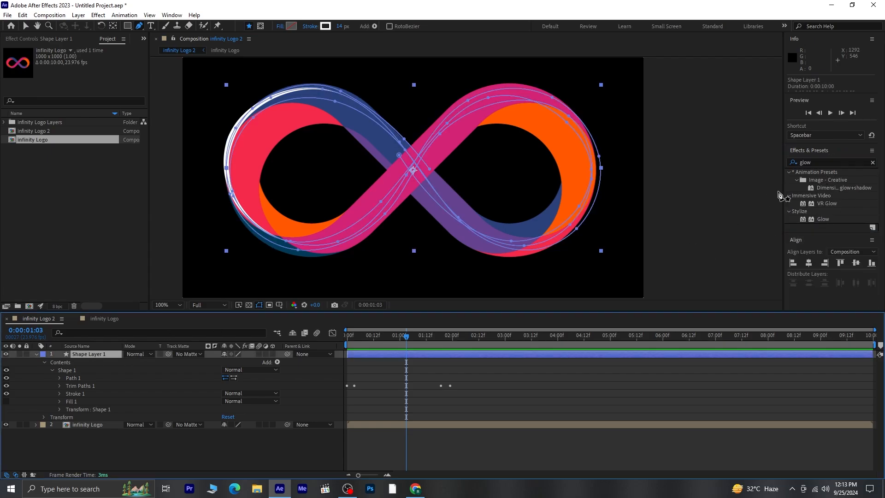
pyautogui.doubleClick(824, 219)
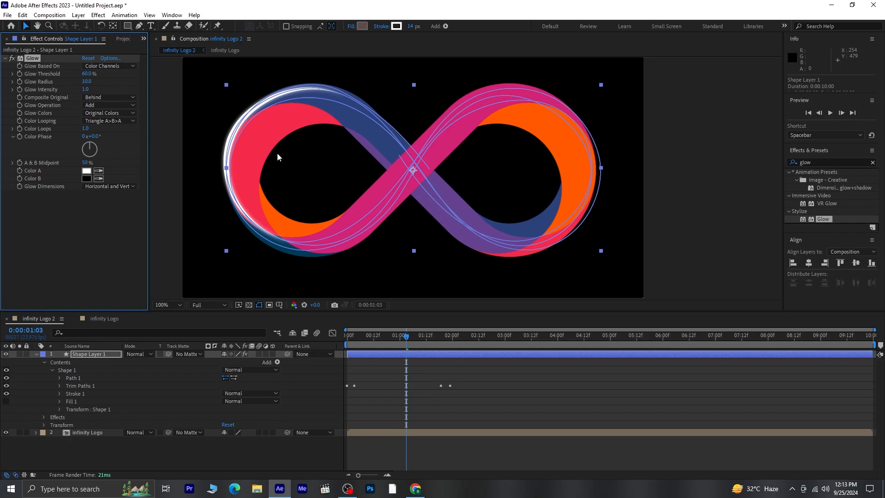
pyautogui.moveTo(88, 83)
pyautogui.mouseDown()
pyautogui.moveTo(118, 82)
pyautogui.moveTo(100, 84)
pyautogui.mouseUp()
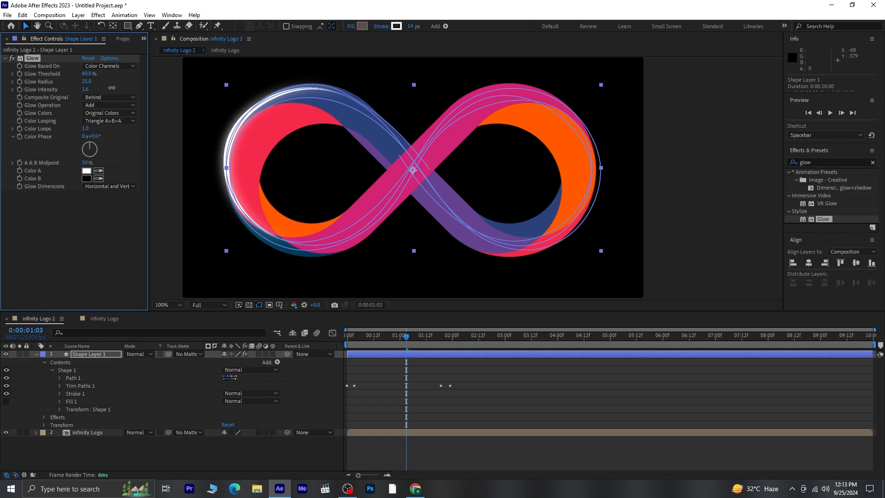
pyautogui.click(185, 450)
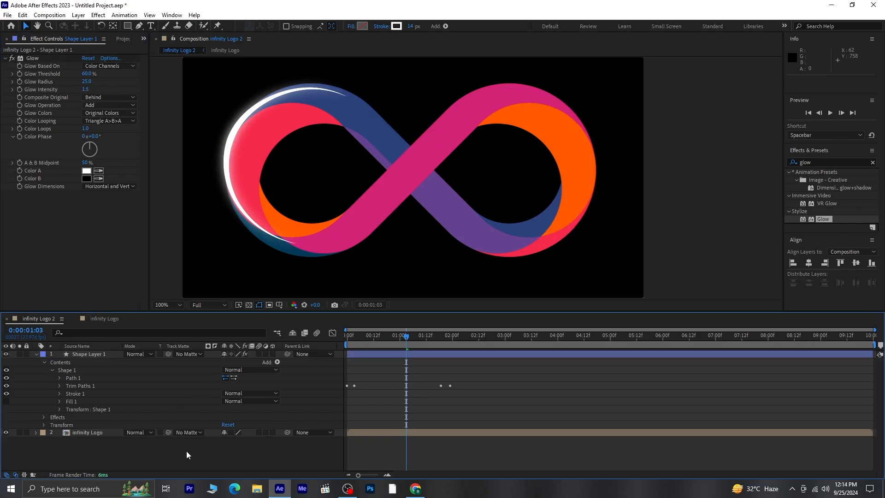
# Go to 0:00:00:07, duplicate Shape Layer 1 and set the copy's stroke color to the logo's orange, FF5800
pyautogui.click(36, 355)
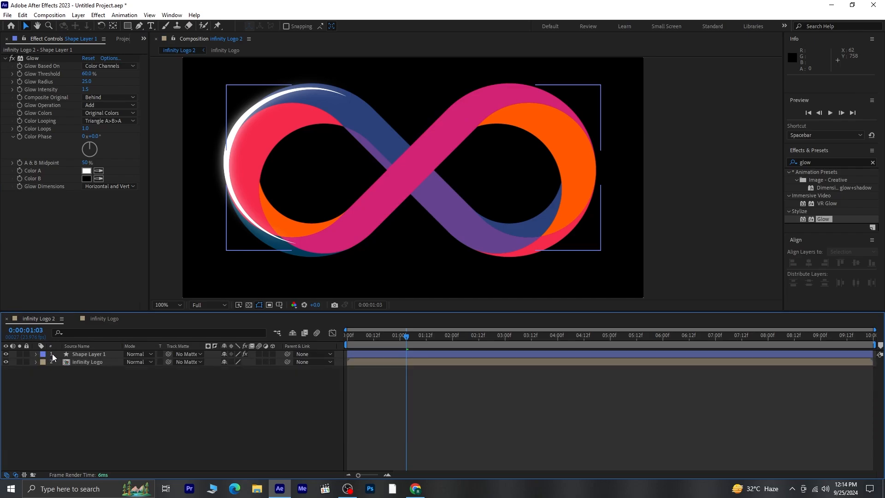
pyautogui.moveTo(384, 340); pyautogui.dragTo(361, 341)
pyautogui.click(90, 354)
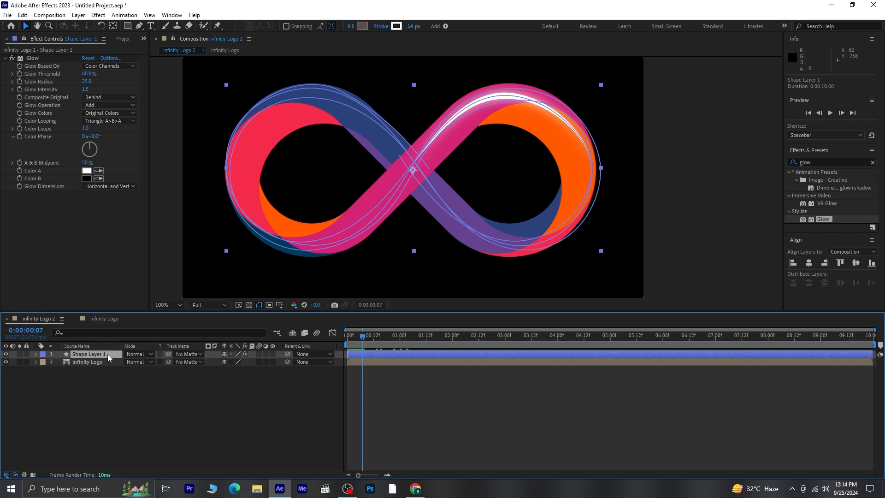
pyautogui.hotkey('ctrl', 'd')
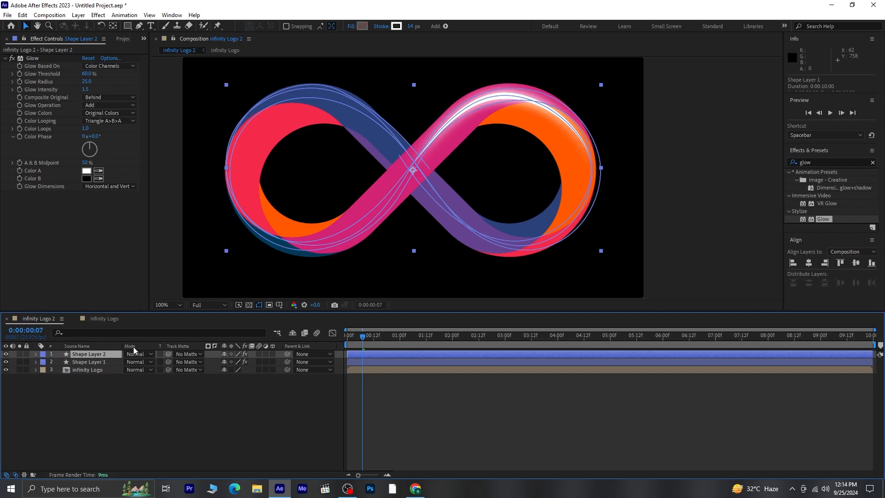
pyautogui.click(396, 28)
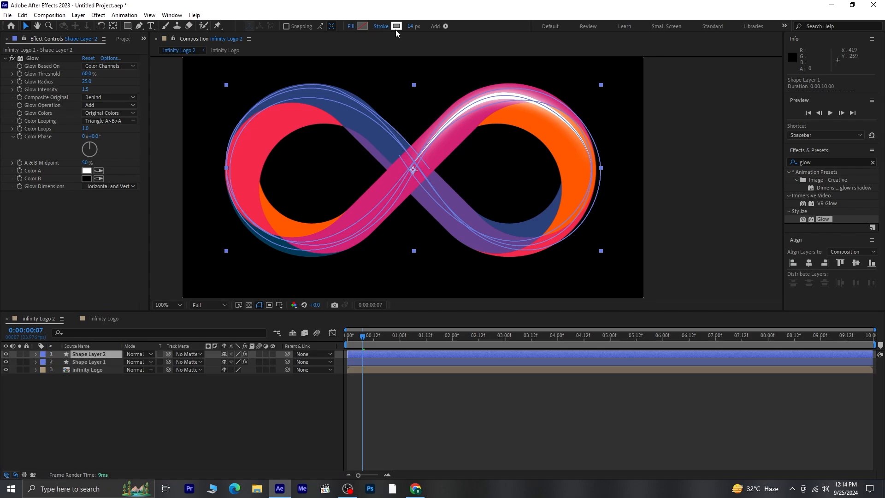
pyautogui.click(660, 228)
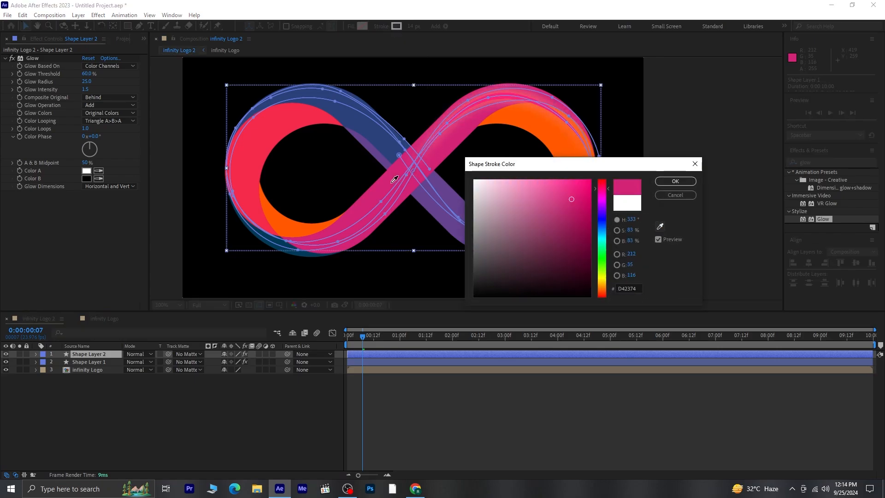
pyautogui.click(560, 138)
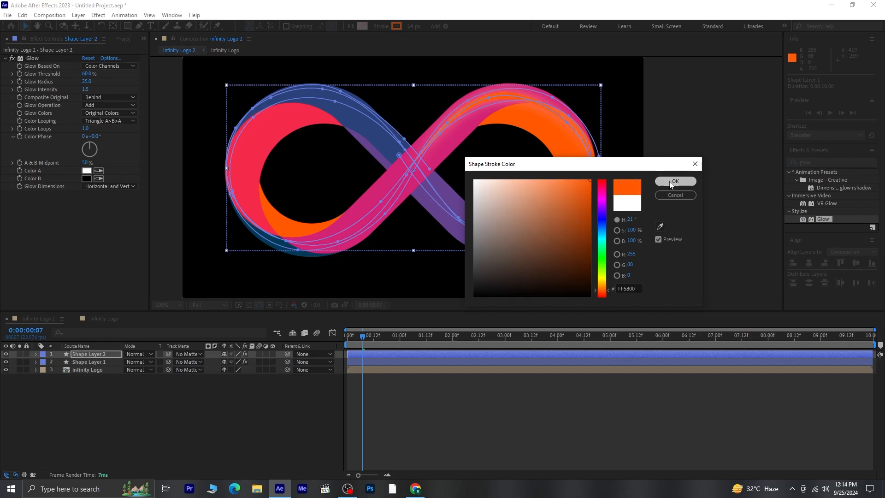
pyautogui.click(675, 181)
# Nudge Shape Layer 2 down and slightly left to position -6, 21, and give it the Orange label
pyautogui.press('Down')
pyautogui.press('Down')
pyautogui.press('Down')
pyautogui.press('Down')
pyautogui.press('Down')
pyautogui.press('Down')
pyautogui.press('Down')
pyautogui.press('Down')
pyautogui.press('Down')
pyautogui.press('Down')
pyautogui.press('Down')
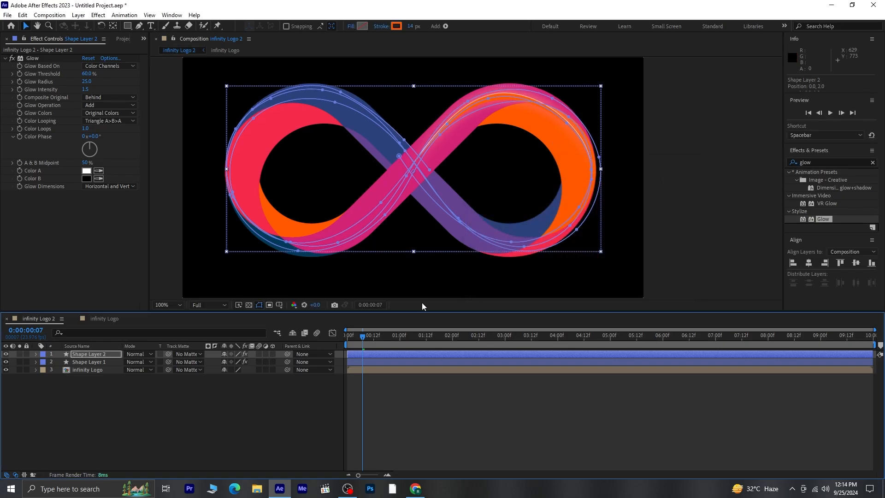
pyautogui.press('Down')
pyautogui.press('Down')
pyautogui.press('Down')
pyautogui.press('Down')
pyautogui.press('Down')
pyautogui.press('Down')
pyautogui.press('Down')
pyautogui.press('Down')
pyautogui.press('Down')
pyautogui.press('Down')
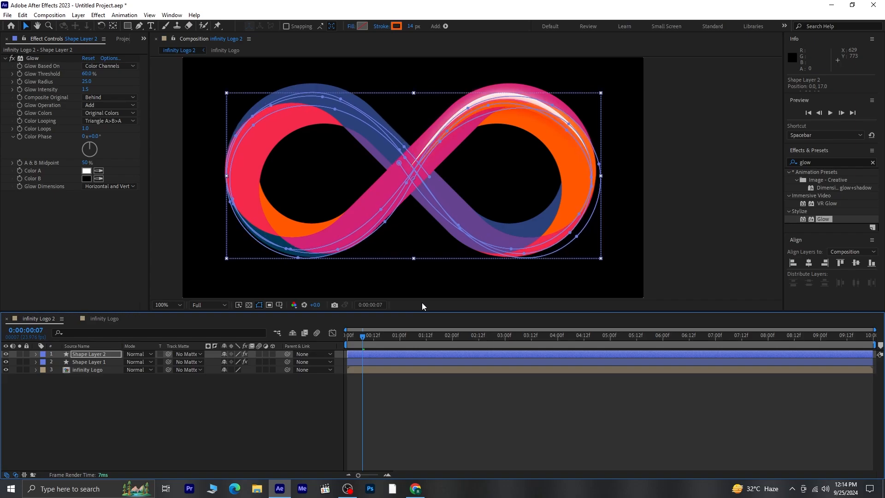
pyautogui.press('Down')
pyautogui.press('Left')
pyautogui.press('Left')
pyautogui.press('Left')
pyautogui.press('Left')
pyautogui.press('Left')
pyautogui.press('Left')
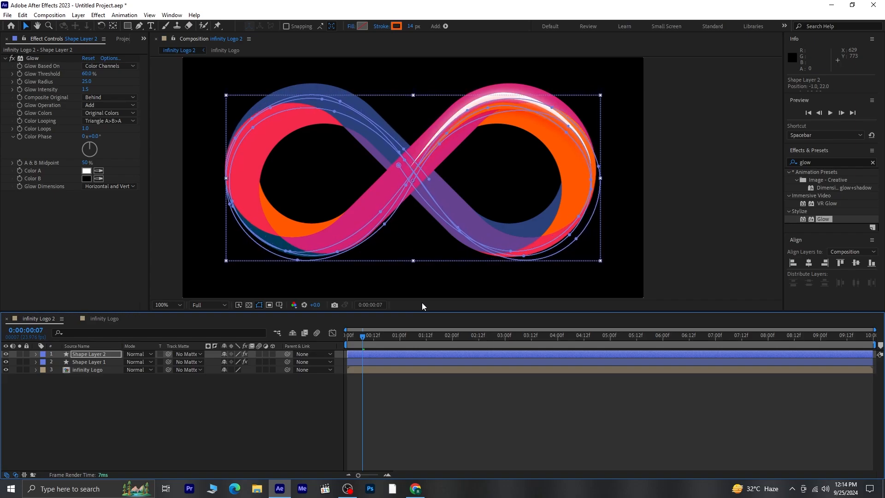
pyautogui.press('Up')
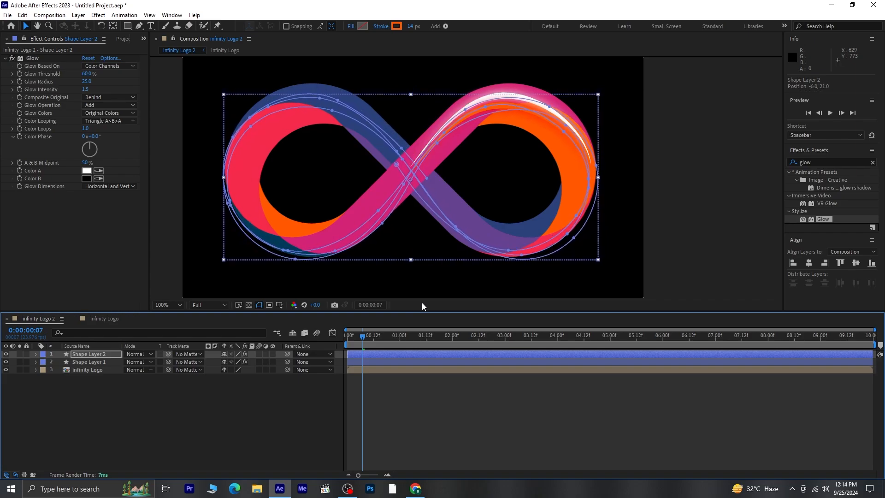
pyautogui.click(43, 354)
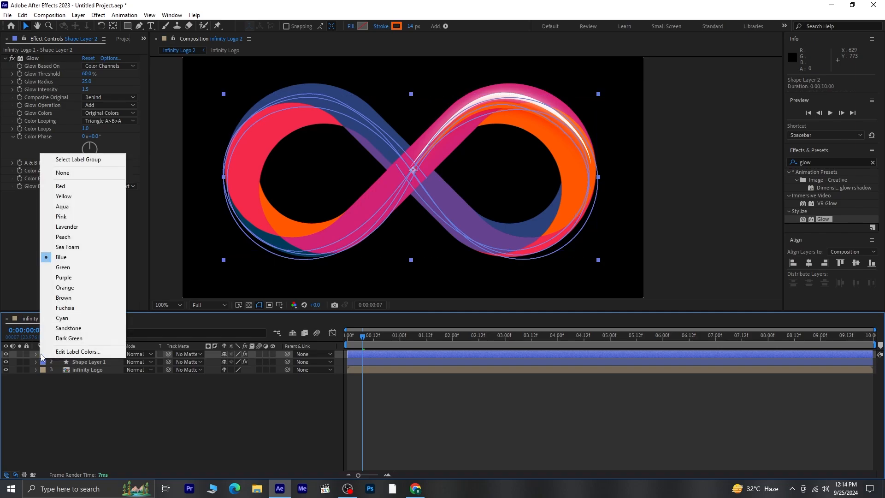
pyautogui.click(67, 288)
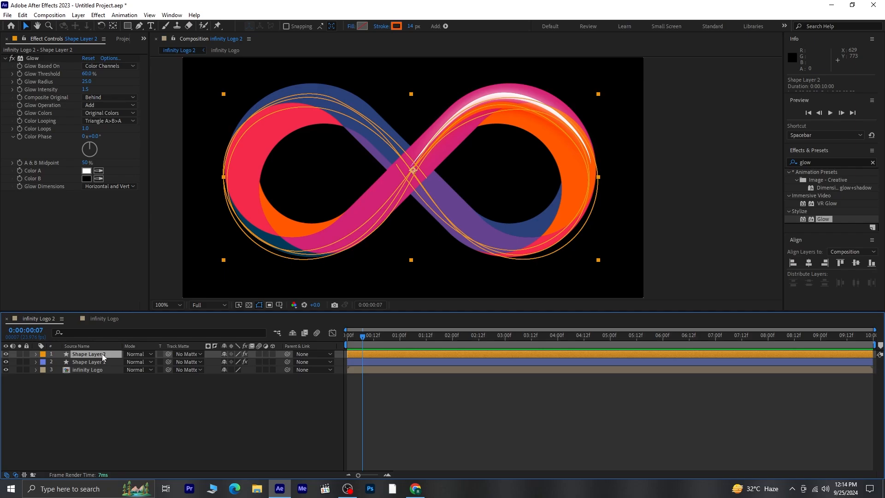
# Duplicate Shape Layer 2 and set the copy's stroke color to the logo's magenta, D42374
pyautogui.hotkey('ctrl', 'd')
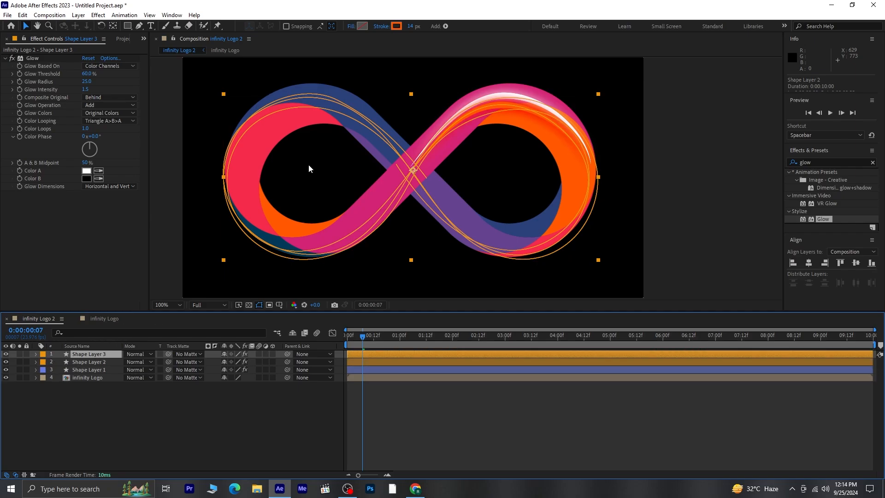
pyautogui.click(397, 26)
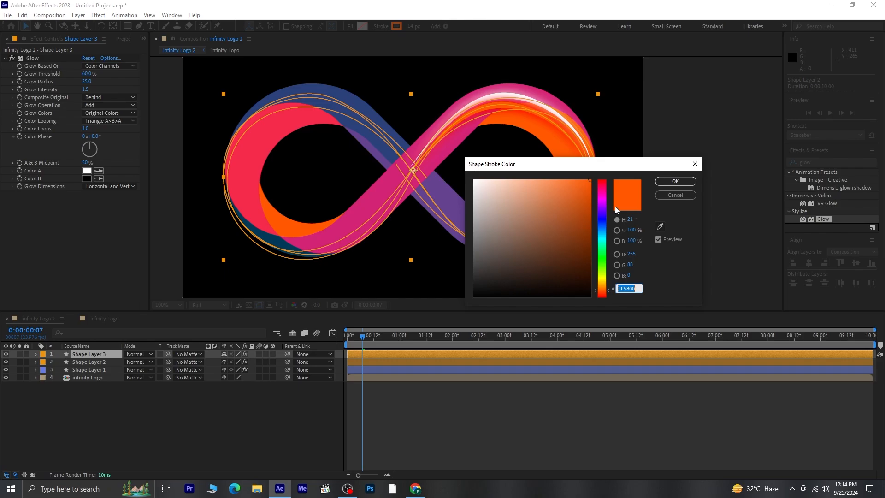
pyautogui.click(660, 226)
pyautogui.click(351, 191)
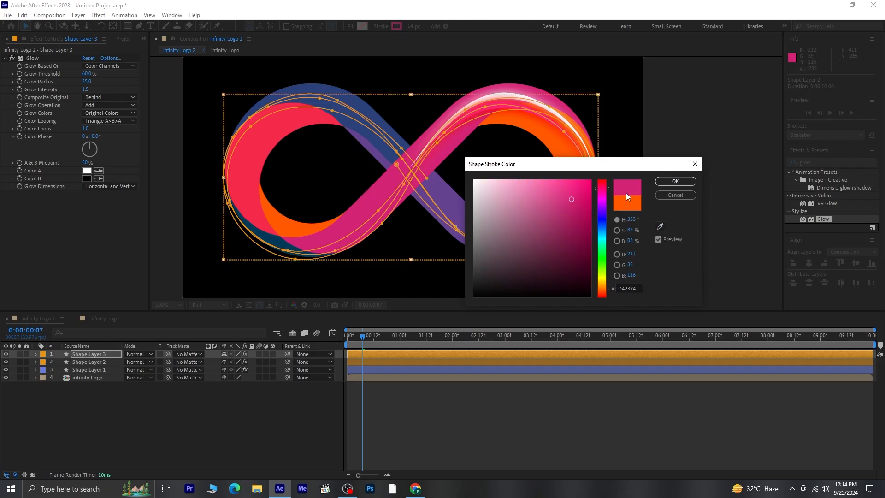
pyautogui.click(675, 181)
# Nudge Shape Layer 3 straight up to position -6, 0
pyautogui.press('Up')
pyautogui.press('Up')
pyautogui.press('Up')
pyautogui.press('Up')
pyautogui.press('Up')
pyautogui.press('Up')
pyautogui.press('Up')
pyautogui.press('Up')
pyautogui.press('Up')
pyautogui.press('Up')
pyautogui.press('Up')
pyautogui.press('Up')
pyautogui.press('Up')
pyautogui.press('Up')
pyautogui.press('Up')
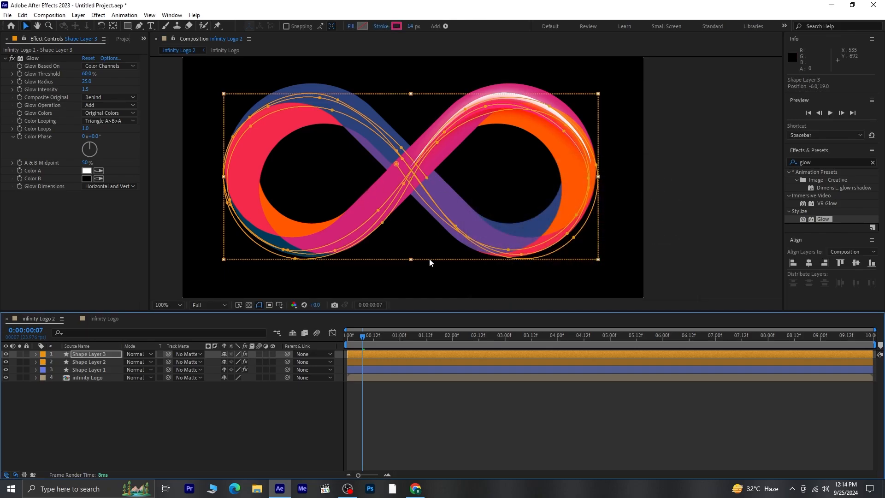
pyautogui.press('Up')
pyautogui.press('Up')
pyautogui.press('Up')
pyautogui.press('Up')
pyautogui.press('Up')
pyautogui.press('Up')
pyautogui.press('Up')
pyautogui.press('Up')
pyautogui.press('Up')
pyautogui.press('Up')
pyautogui.press('Up')
pyautogui.press('Up')
pyautogui.press('Up')
pyautogui.press('Up')
pyautogui.press('Up')
pyautogui.press('Up')
pyautogui.press('Up')
pyautogui.press('Up')
pyautogui.press('Up')
pyautogui.press('Up')
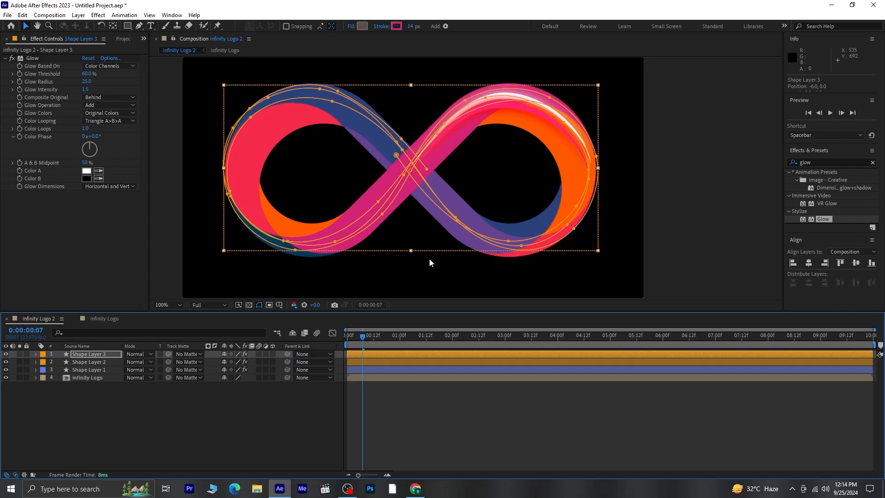
# Nudge Shape Layer 3 up and slightly right to position -1, -15, and give it the Pink label
pyautogui.press('Up')
pyautogui.press('Up')
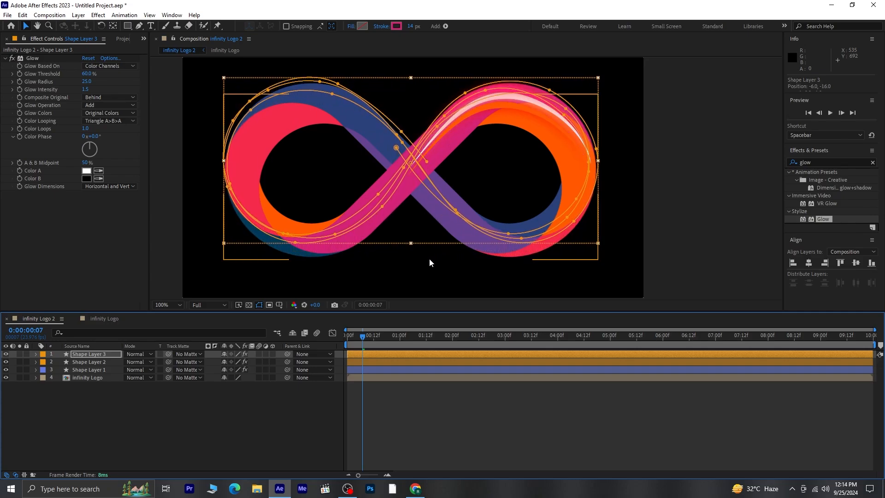
pyautogui.press('Right')
pyautogui.press('Down')
pyautogui.press('Right')
pyautogui.press('Right')
pyautogui.press('Right')
pyautogui.press('Right')
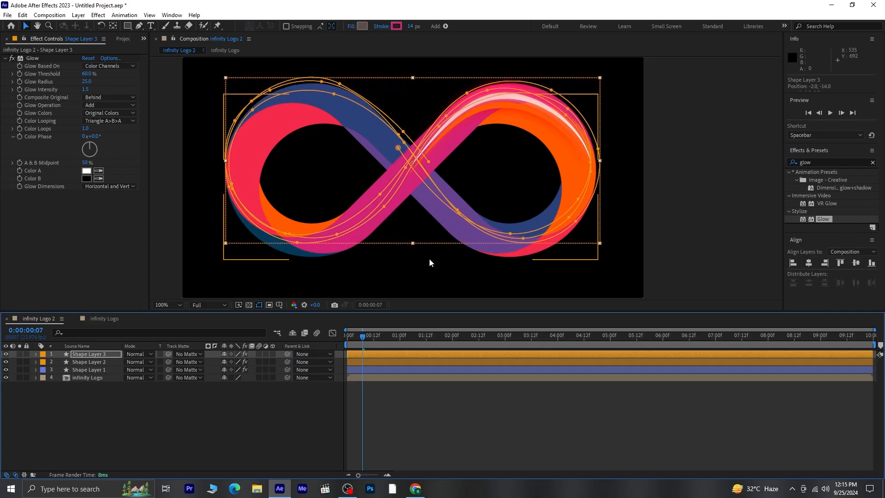
pyautogui.press('Down')
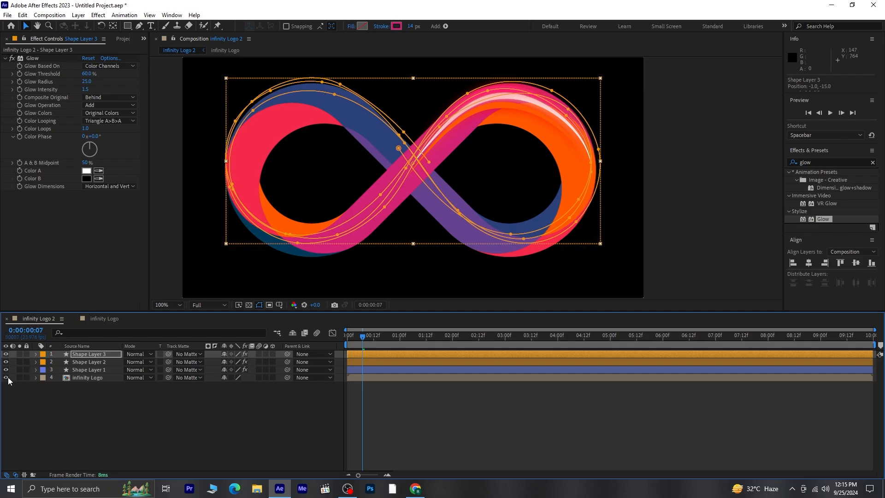
pyautogui.click(44, 354)
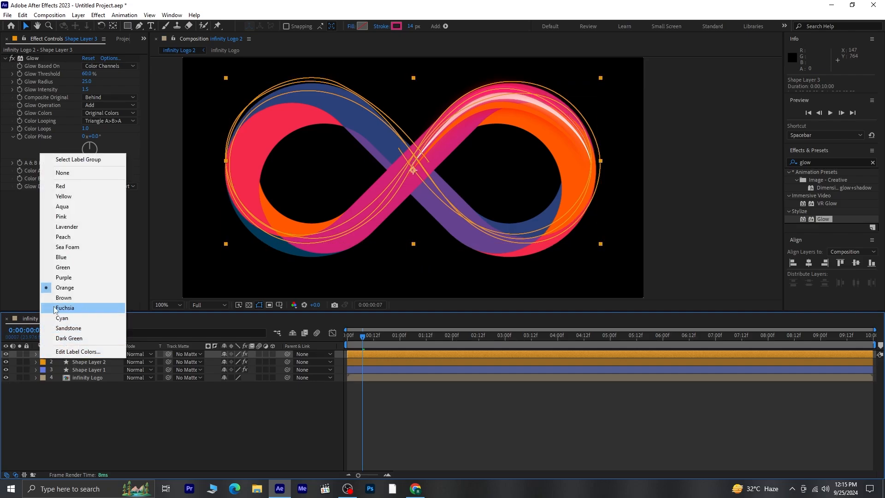
pyautogui.click(65, 216)
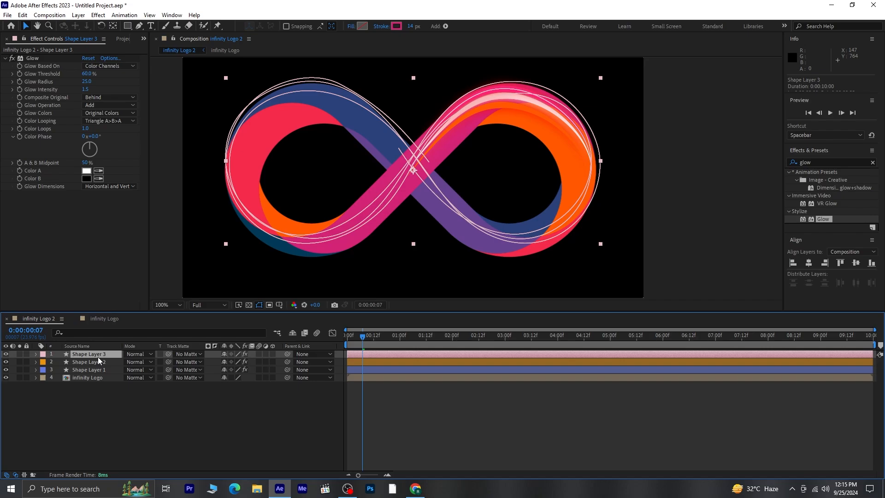
# Duplicate Shape Layer 3, set the copy's stroke color to the logo's dark blue, 2B417A, and give it the Blue label
pyautogui.hotkey('ctrl', 'd')
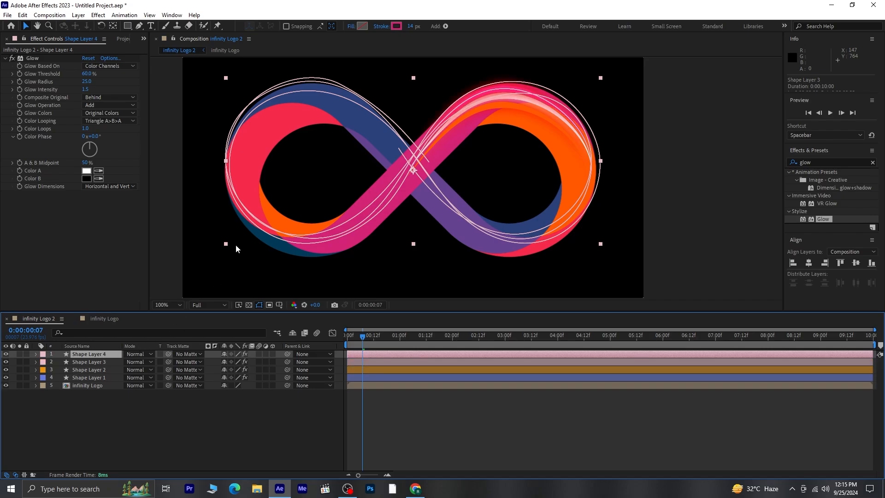
pyautogui.click(397, 27)
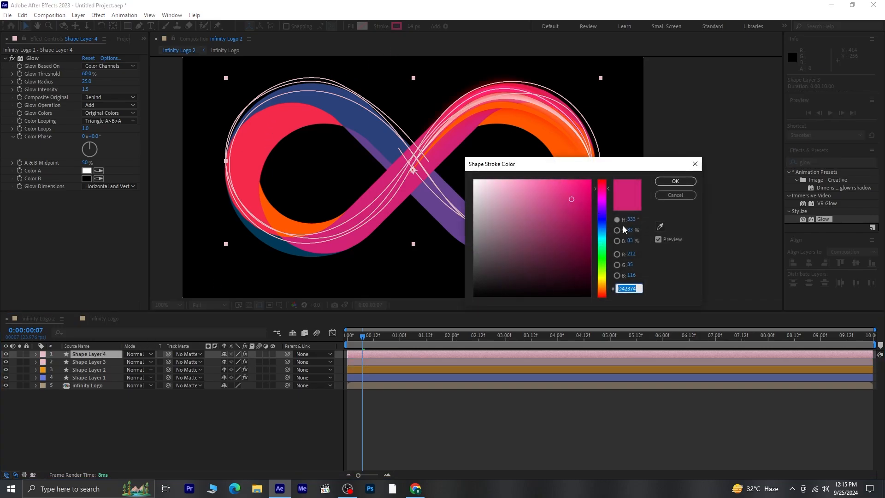
pyautogui.click(659, 226)
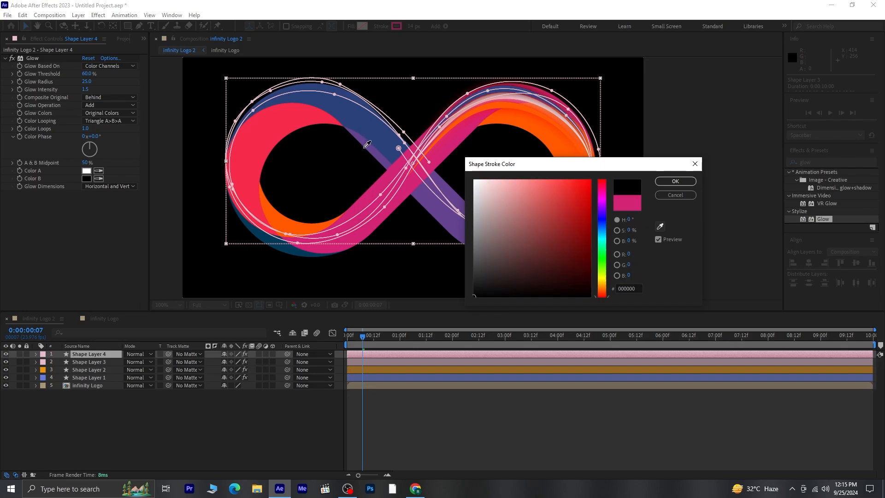
pyautogui.click(371, 124)
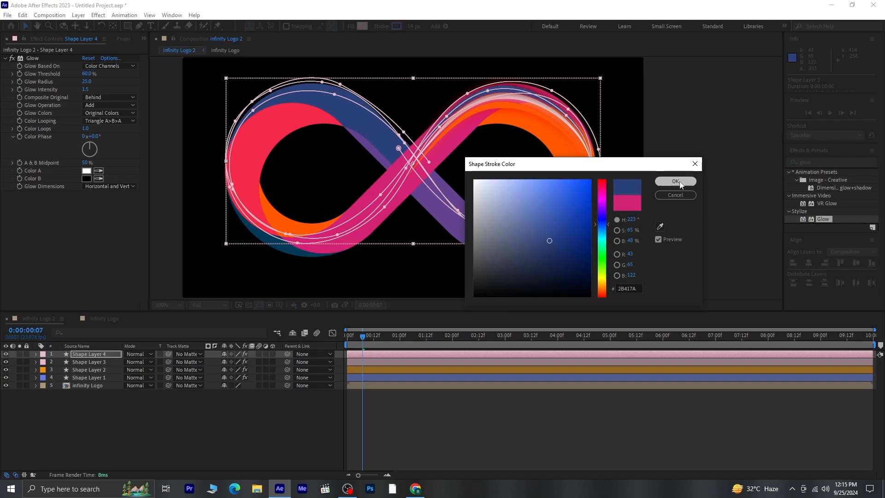
pyautogui.click(675, 181)
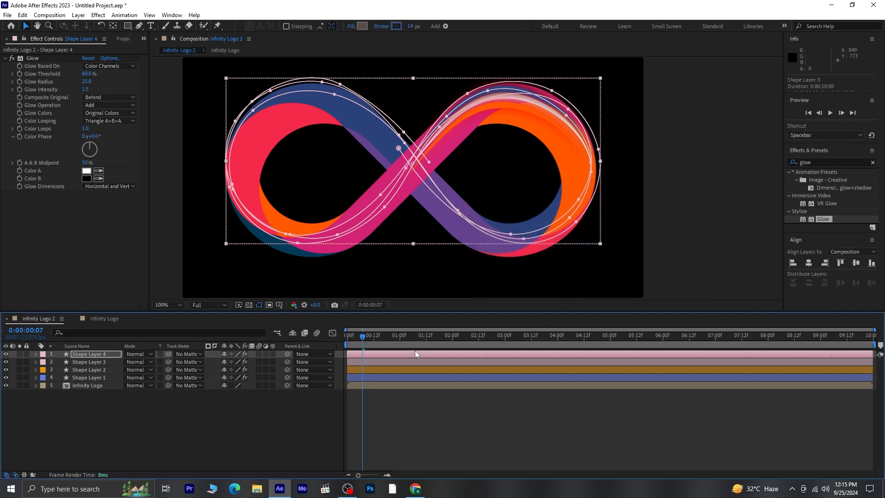
pyautogui.click(43, 354)
pyautogui.click(69, 257)
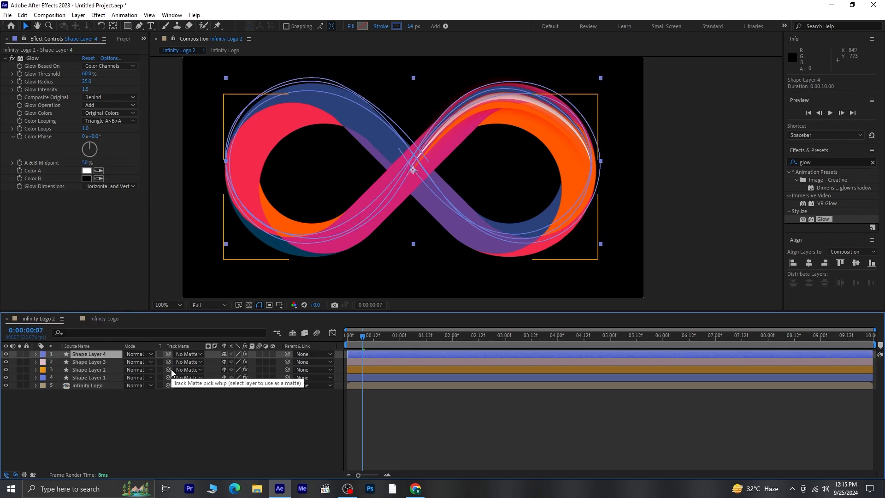
# Nudge Shape Layer 4 up above the magenta stroke to position 501, 483
pyautogui.press('Up')
pyautogui.press('Up')
pyautogui.press('Up')
pyautogui.press('Up')
pyautogui.press('Up')
pyautogui.press('Up')
pyautogui.press('Up')
pyautogui.press('Up')
pyautogui.press('Up')
pyautogui.press('Up')
pyautogui.press('Up')
pyautogui.press('Up')
pyautogui.press('Up')
pyautogui.press('Up')
pyautogui.press('Up')
pyautogui.press('Up')
pyautogui.press('Up')
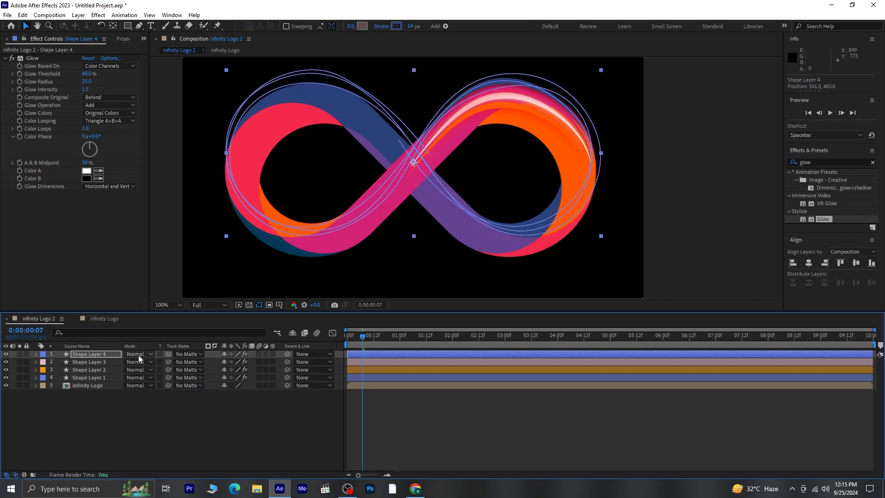
# Duplicate Shape Layer 4, set the copy's stroke color to the logo's purple, 64428E, and give it the Purple label
pyautogui.click(111, 354)
pyautogui.hotkey('ctrl', 'd')
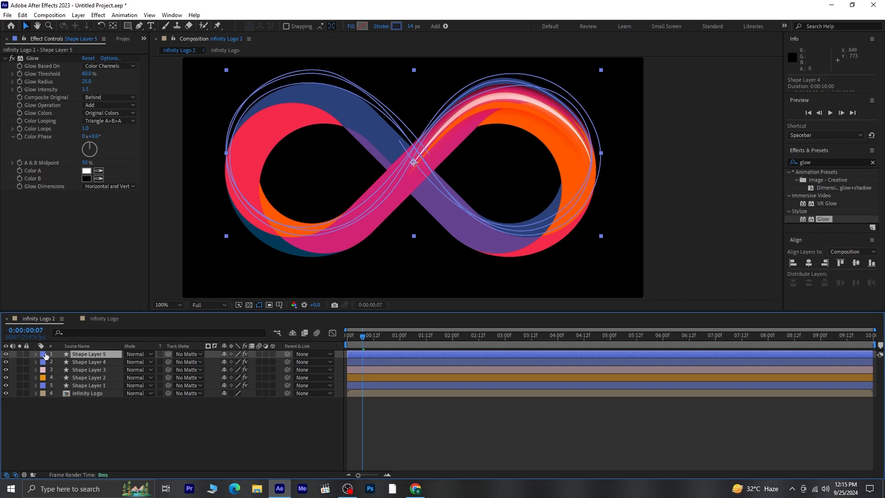
pyautogui.click(396, 26)
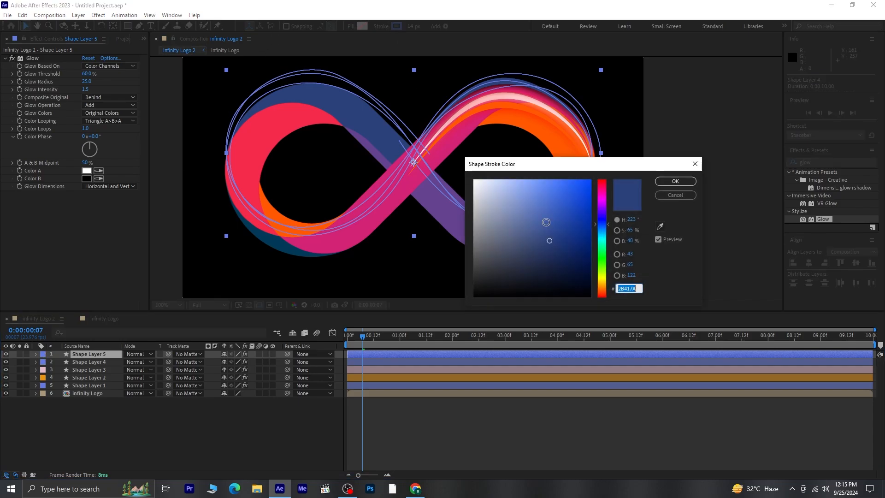
pyautogui.click(660, 226)
pyautogui.click(454, 213)
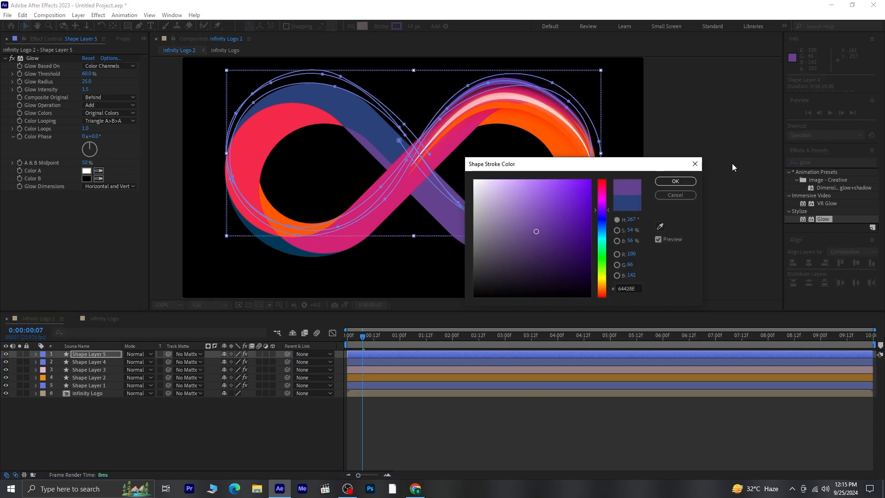
pyautogui.click(676, 180)
pyautogui.click(44, 356)
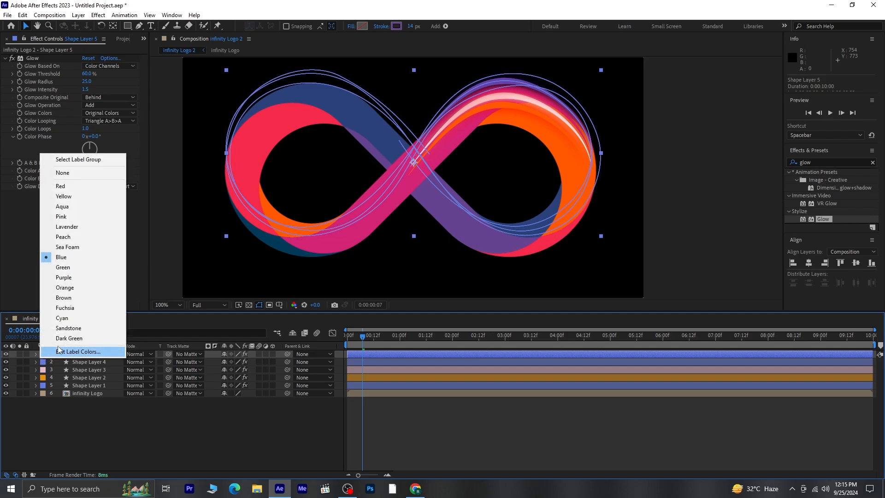
pyautogui.click(65, 277)
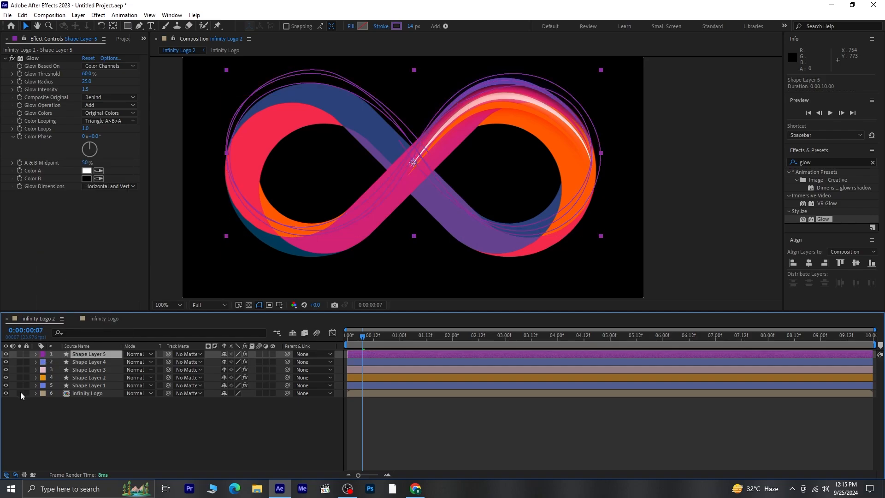
# Hide the infinity Logo layer and nudge Shape Layer 1 to position 500, 502
pyautogui.click(99, 394)
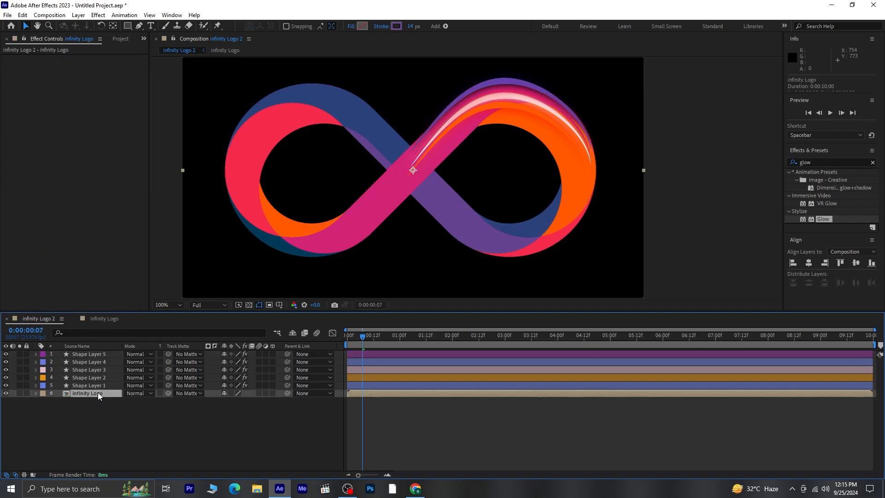
pyautogui.click(5, 393)
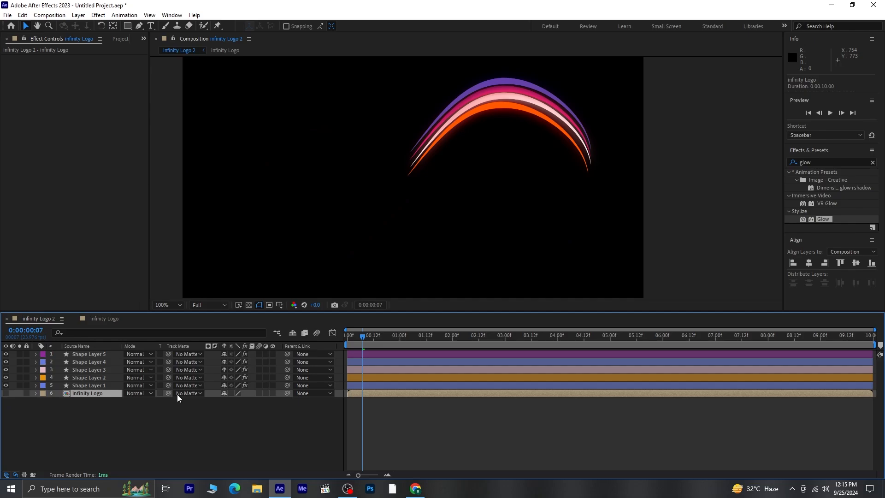
pyautogui.click(91, 385)
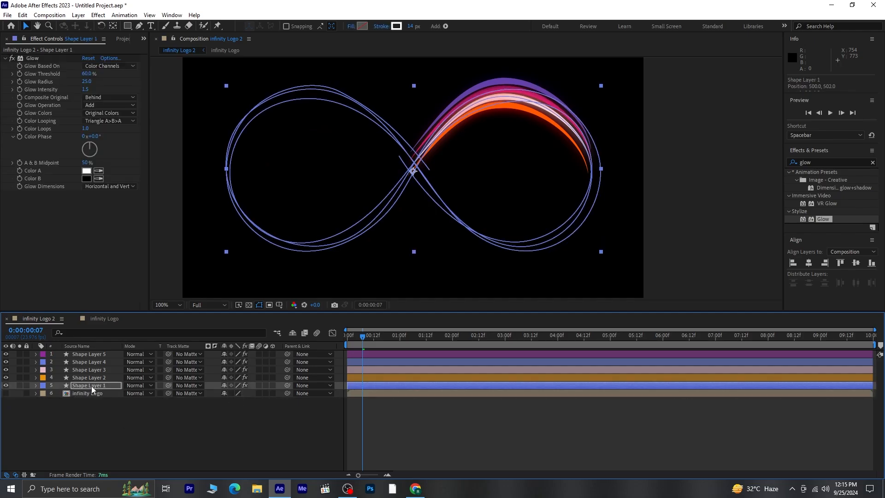
# Nudge Shape Layer 2 slightly right and down to position 505, 504
pyautogui.click(90, 378)
pyautogui.press('Right')
pyautogui.press('Right')
pyautogui.press('Right')
pyautogui.press('Right')
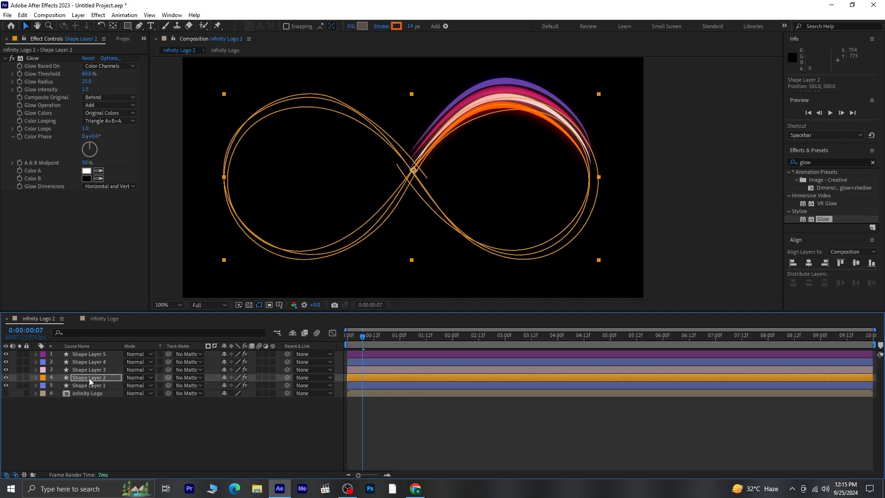
pyautogui.press('Up')
pyautogui.press('Up')
pyautogui.press('Down')
pyautogui.press('Down')
pyautogui.press('Down')
pyautogui.press('Down')
pyautogui.press('Down')
pyautogui.press('Down')
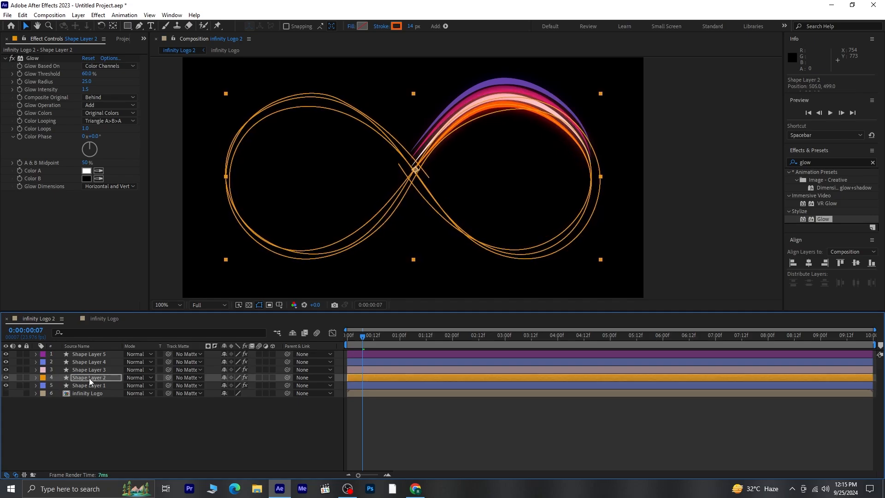
pyautogui.press('Right')
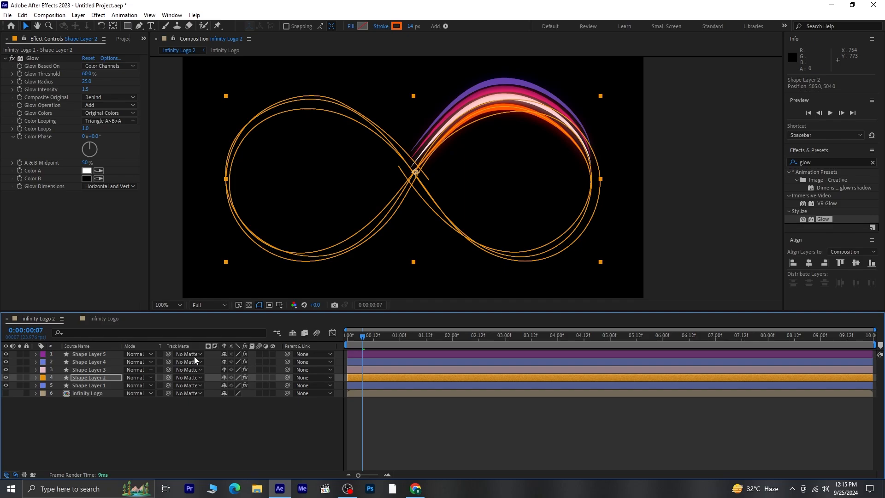
# Nudge Shape Layer 5 straight down below the orange stroke to position 501, 559
pyautogui.click(95, 369)
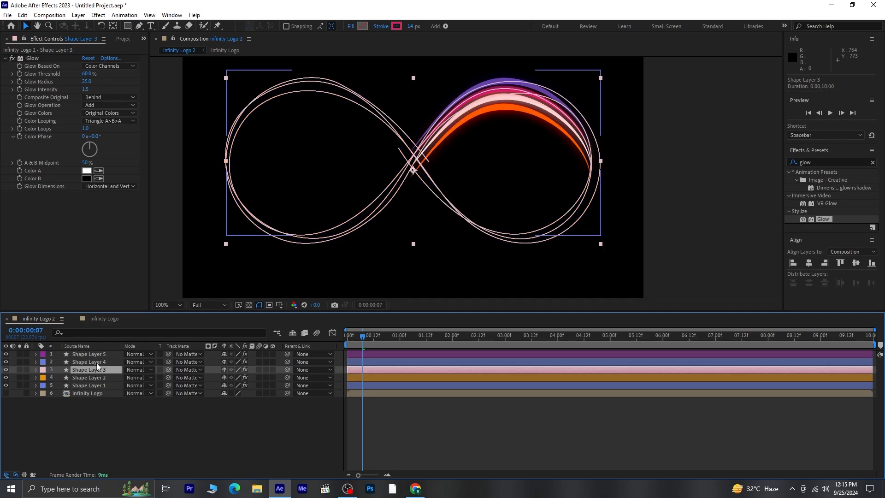
pyautogui.click(96, 363)
pyautogui.click(101, 353)
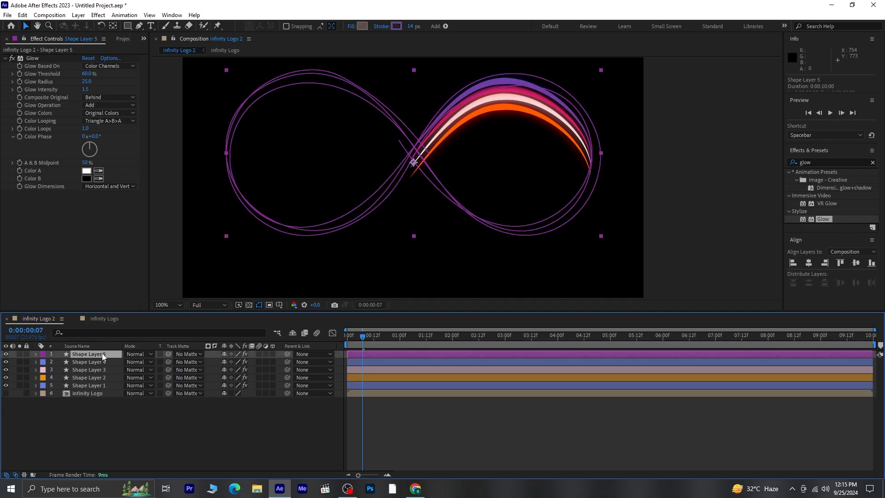
pyautogui.press('Down')
pyautogui.press('Down')
pyautogui.press('Down')
pyautogui.press('Down')
pyautogui.press('Down')
pyautogui.press('Down')
pyautogui.press('Down')
pyautogui.press('Down')
pyautogui.press('Down')
pyautogui.press('Down')
pyautogui.press('Down')
pyautogui.press('Down')
pyautogui.press('Down')
pyautogui.press('Down')
pyautogui.press('Down')
pyautogui.press('Down')
pyautogui.press('Down')
pyautogui.press('Down')
pyautogui.press('Down')
pyautogui.press('Down')
pyautogui.press('Down')
pyautogui.press('Down')
pyautogui.press('Down')
pyautogui.press('Down')
pyautogui.press('Down')
pyautogui.press('Down')
pyautogui.press('Down')
pyautogui.press('Down')
pyautogui.press('Down')
pyautogui.press('Down')
pyautogui.press('Down')
pyautogui.press('Down')
pyautogui.press('Down')
pyautogui.press('Down')
pyautogui.press('Down')
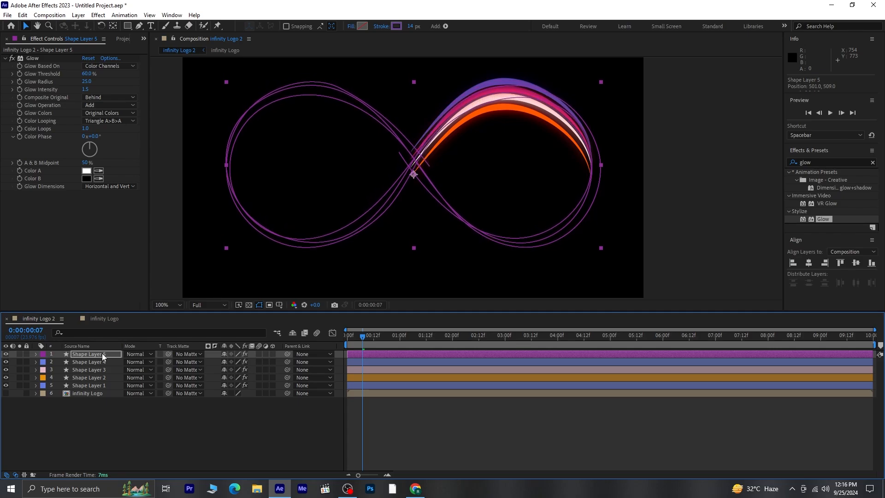
pyautogui.press('Down')
pyautogui.press('Down')
pyautogui.press('Down')
pyautogui.press('Down')
pyautogui.press('Down')
pyautogui.press('Down')
pyautogui.press('Down')
pyautogui.press('Down')
pyautogui.press('Down')
pyautogui.press('Down')
pyautogui.press('Down')
pyautogui.press('Down')
pyautogui.press('Down')
pyautogui.press('Down')
pyautogui.press('Down')
pyautogui.press('Down')
pyautogui.press('Down')
pyautogui.press('Down')
pyautogui.press('Down')
pyautogui.press('Down')
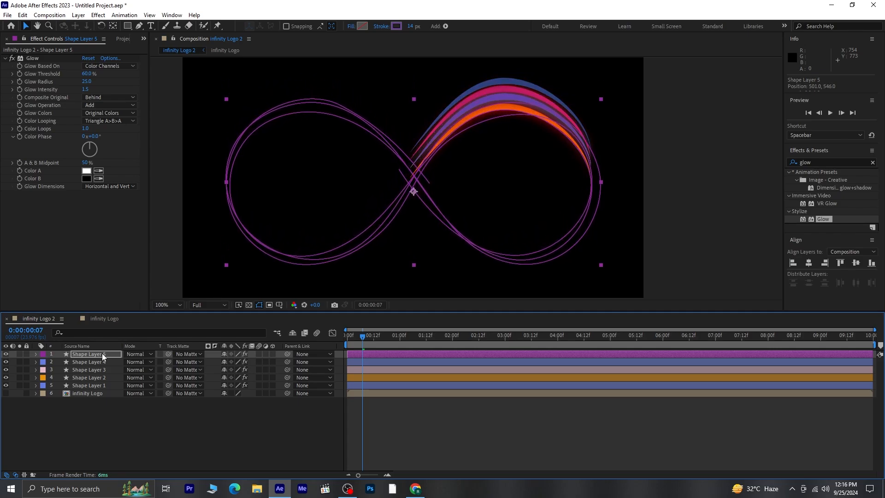
pyautogui.press('Down')
pyautogui.press('Down')
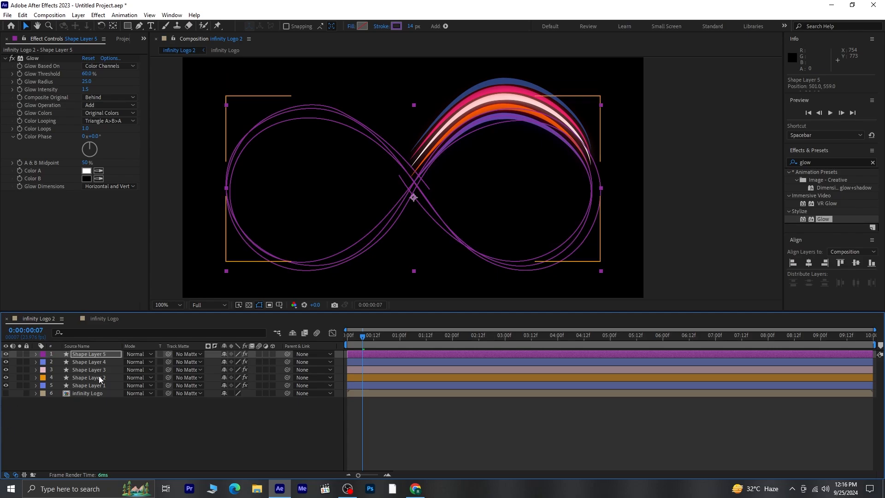
# Move Shape Layer 1 to the top of the layer stack
pyautogui.click(89, 369)
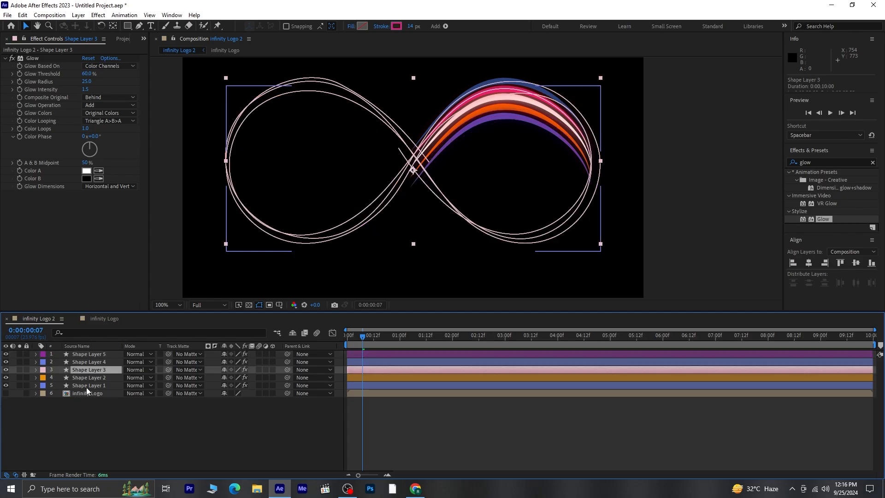
pyautogui.moveTo(87, 387); pyautogui.dragTo(92, 351)
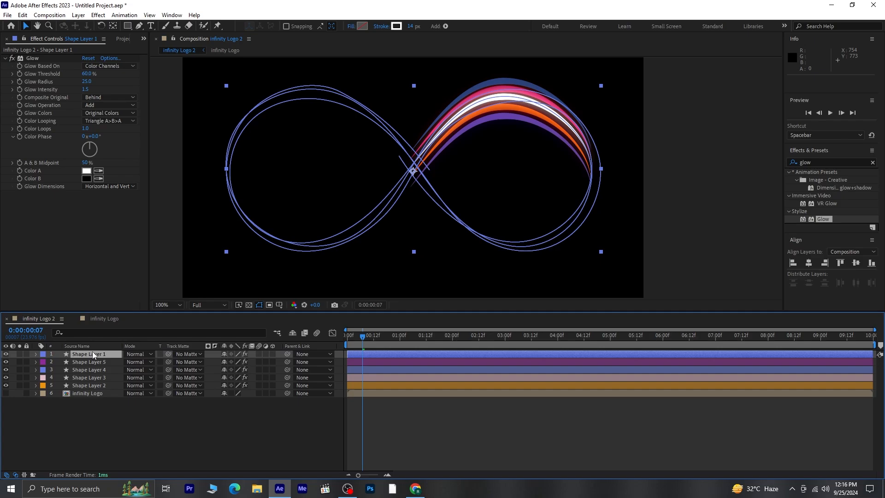
# Nudge Shape Layer 3 up to position 500, 497 and Shape Layer 4 up to position 501, 477
pyautogui.click(85, 378)
pyautogui.press('Up')
pyautogui.press('Up')
pyautogui.press('Up')
pyautogui.press('Up')
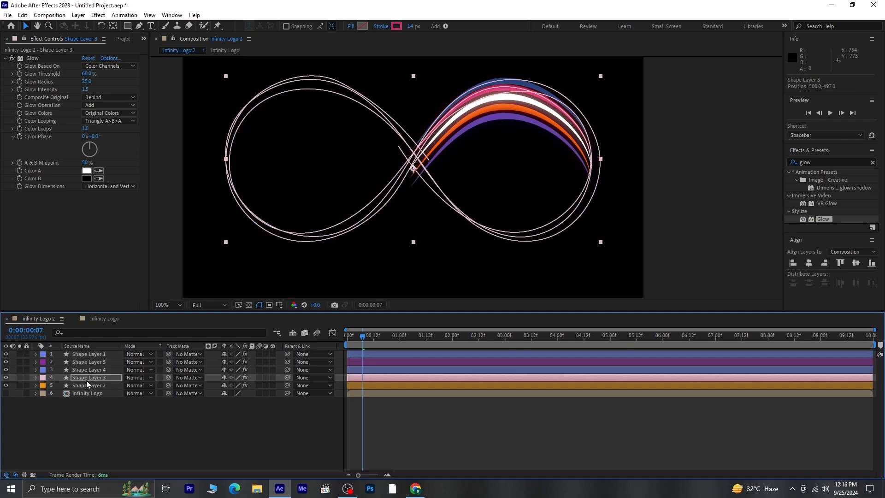
pyautogui.click(90, 369)
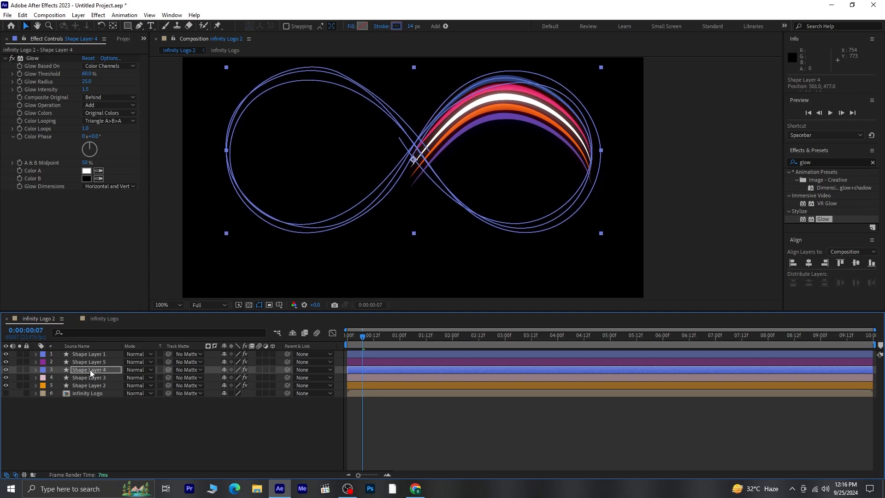
pyautogui.click(99, 425)
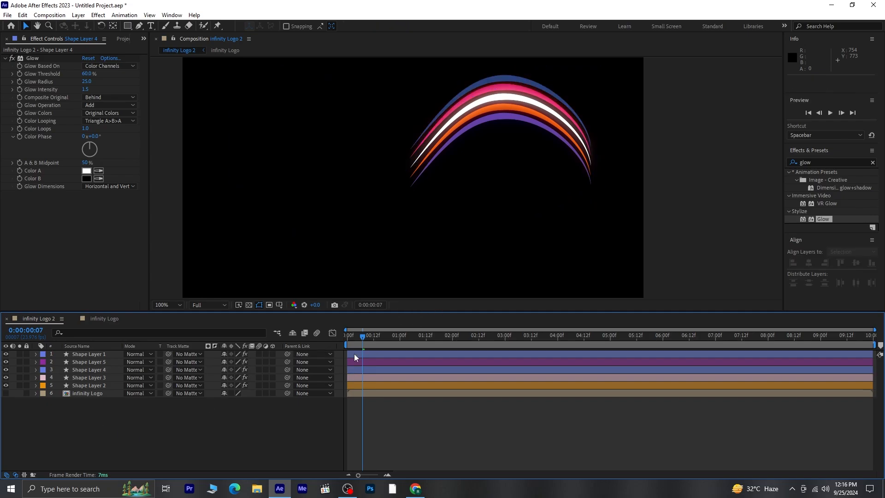
# Preview the stroke animation from the start of the composition and inspect a frame around 0:00:00:23
pyautogui.moveTo(362, 338); pyautogui.dragTo(273, 344)
pyautogui.press('space')
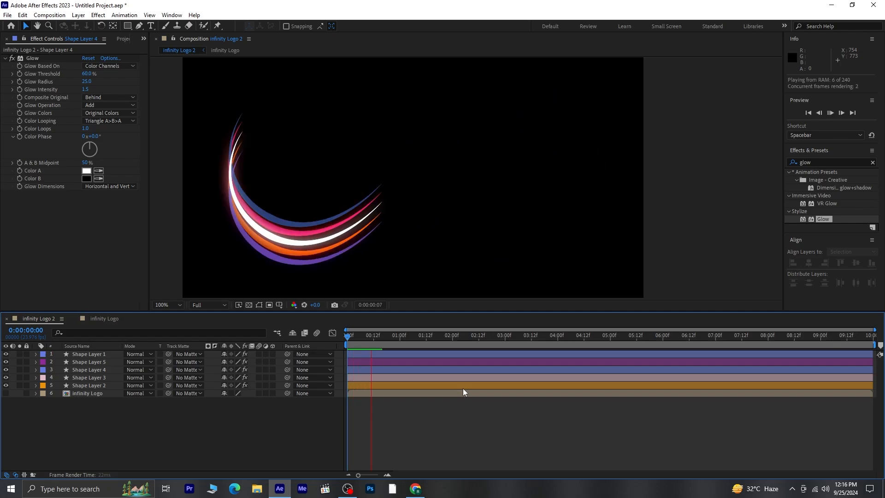
pyautogui.click(391, 337)
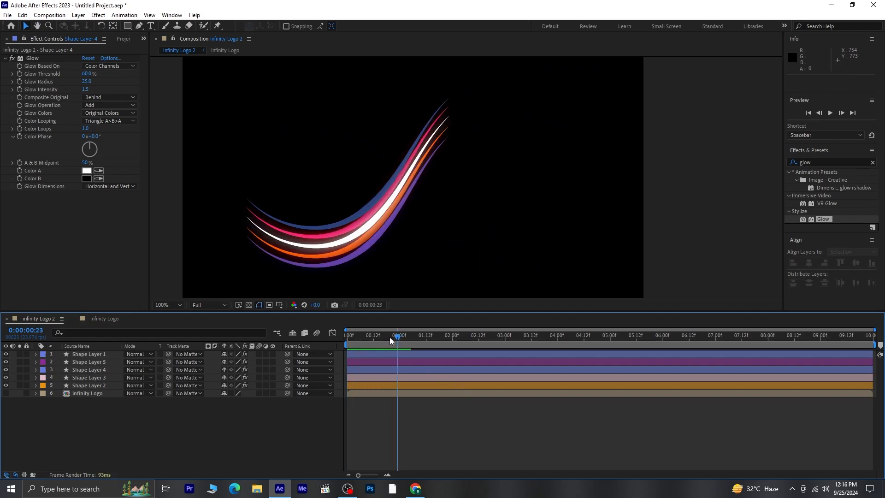
# Preview the five-stroke animation from the start of the composition and return to about 0:00:00:01
pyautogui.moveTo(389, 337); pyautogui.dragTo(310, 363)
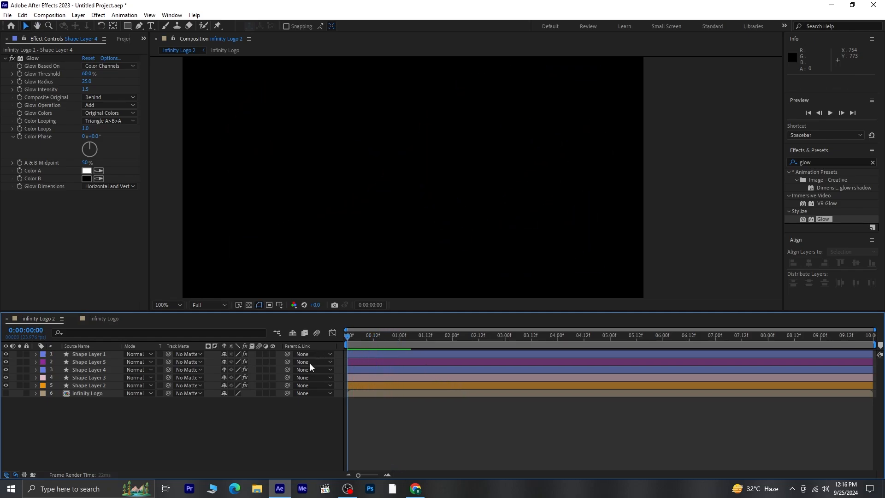
pyautogui.press('space')
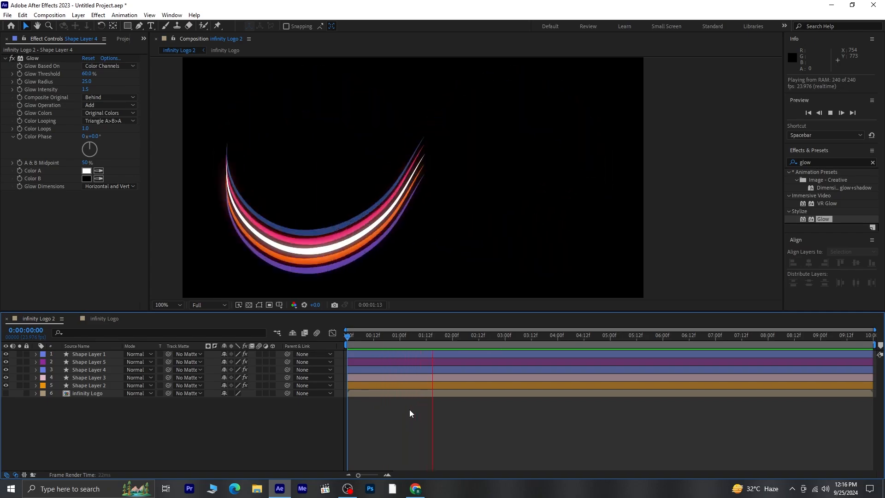
pyautogui.press('space')
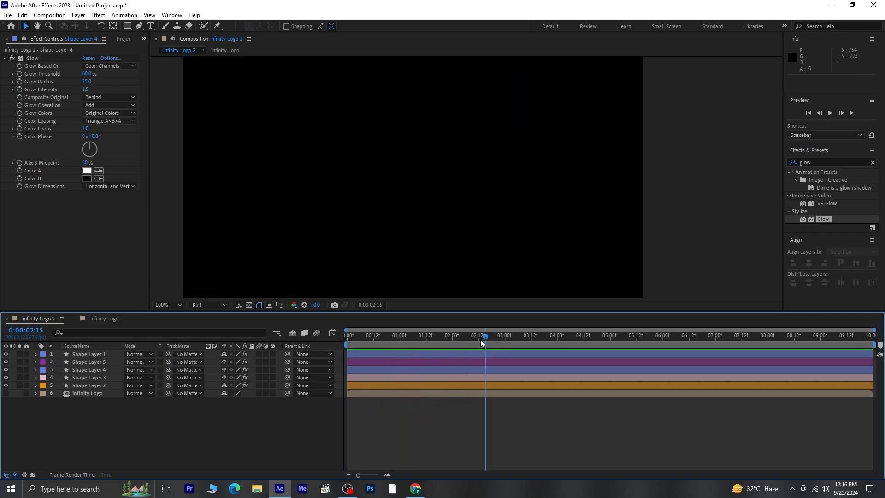
pyautogui.moveTo(487, 336); pyautogui.dragTo(349, 354)
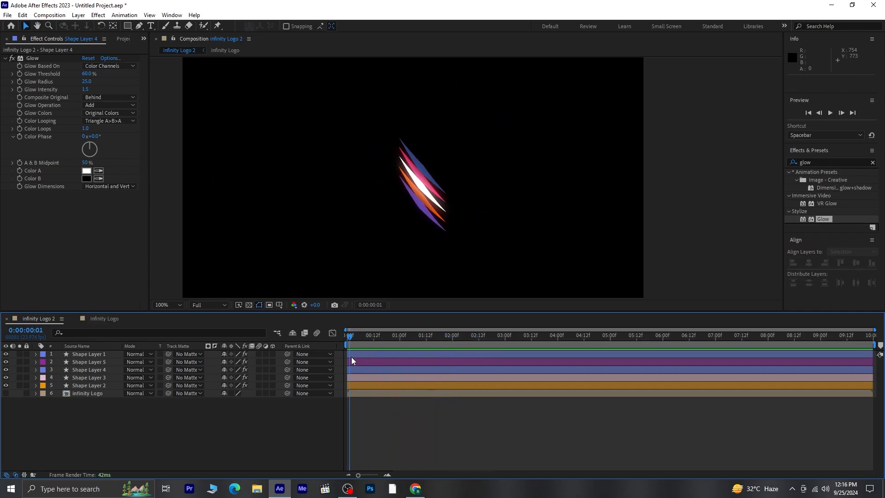
# Reveal the keyframed properties of all five shape layers and enlarge the timeline area to fit them
pyautogui.click(101, 355)
pyautogui.keyDown('shift'); pyautogui.click(99, 386); pyautogui.keyUp('shift')
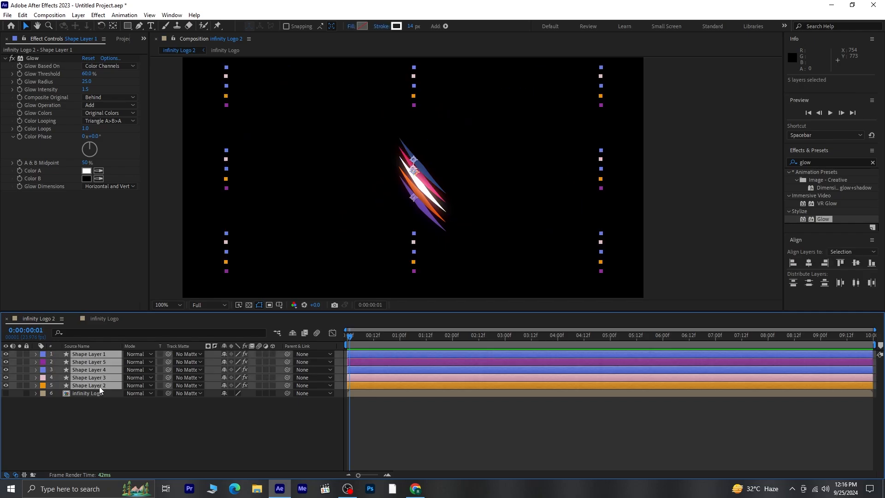
pyautogui.press('u')
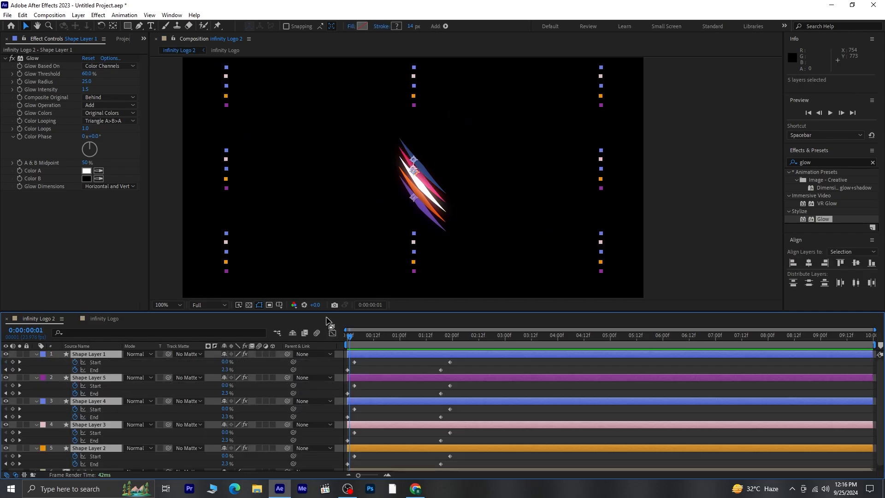
pyautogui.moveTo(326, 312); pyautogui.dragTo(326, 268)
pyautogui.click(308, 447)
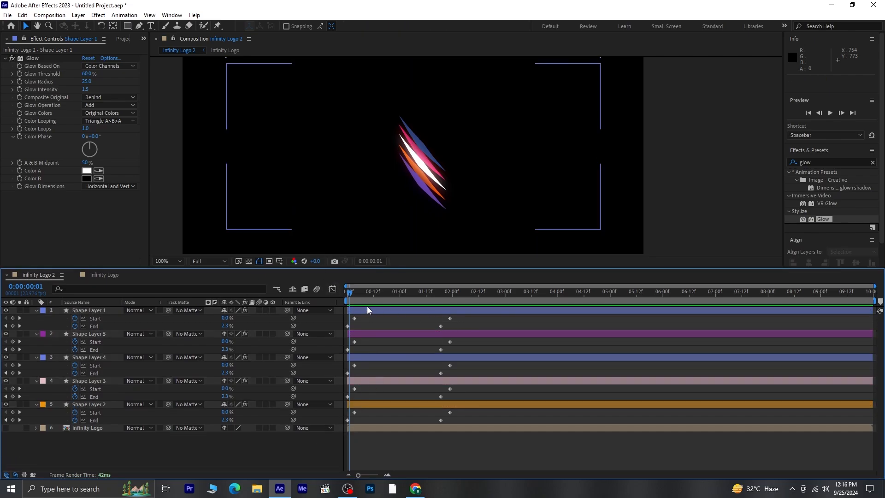
# Shift all Start and End keyframes of Shape Layer 1 later together, so the first falls at about 0:00:00:03
pyautogui.moveTo(468, 316)
pyautogui.mouseDown()
pyautogui.moveTo(350, 338)
pyautogui.moveTo(341, 333)
pyautogui.moveTo(361, 321)
pyautogui.moveTo(315, 301)
pyautogui.mouseUp()
pyautogui.press('=')
pyautogui.press('=')
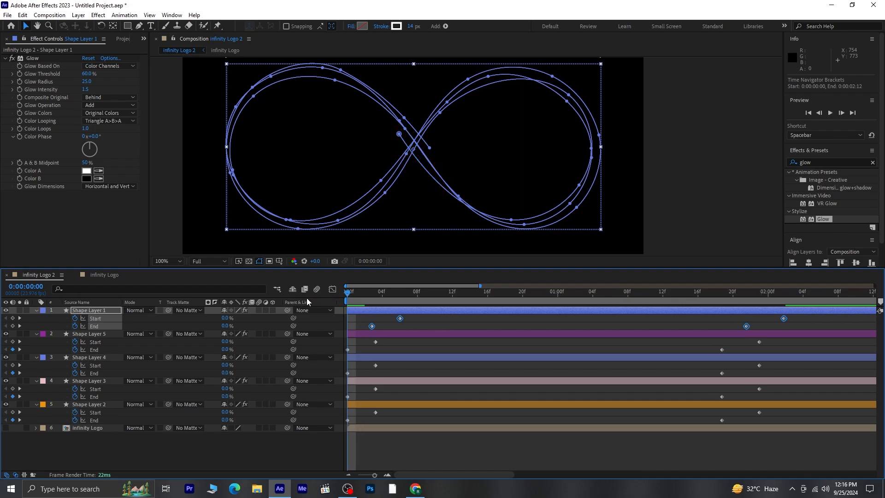
pyautogui.press('-')
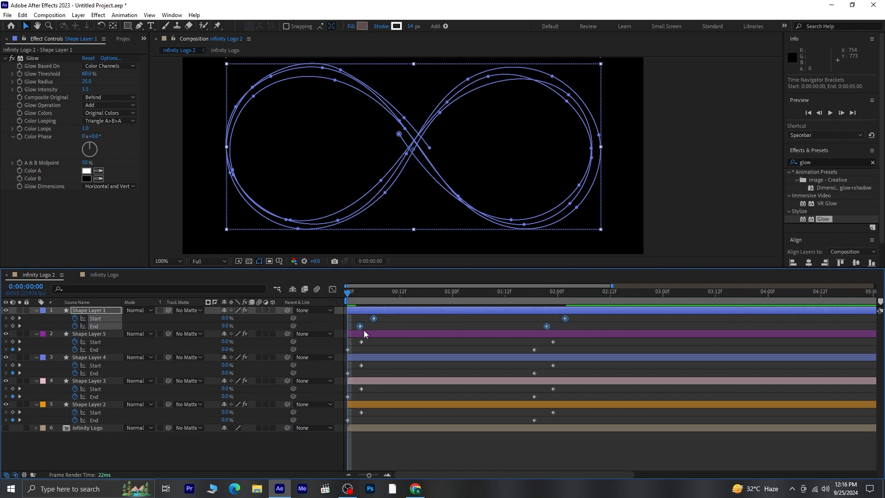
# Shift the Start and End keyframes to begin at 0:00:00:01 on Shape Layer 5, 0:00:00:03 on Shape Layer 4 and 0:00:00:05 on Shape Layer 3
pyautogui.moveTo(574, 343); pyautogui.dragTo(349, 350)
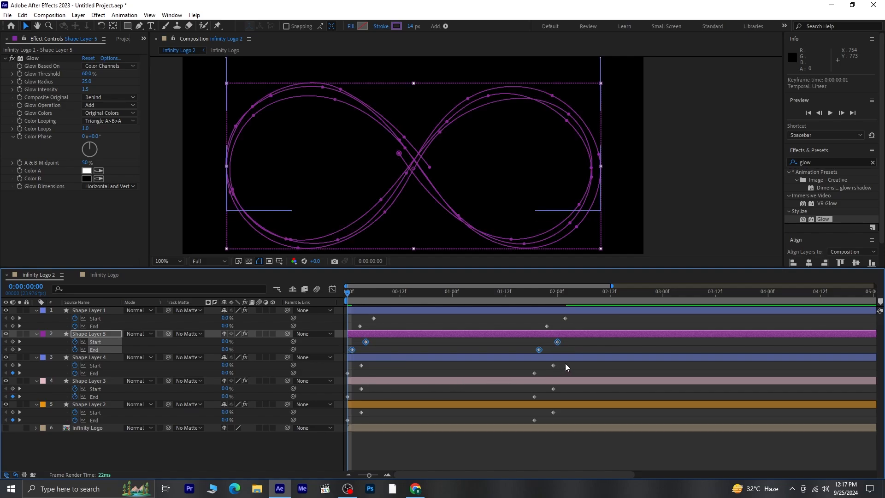
pyautogui.moveTo(569, 366); pyautogui.dragTo(361, 375)
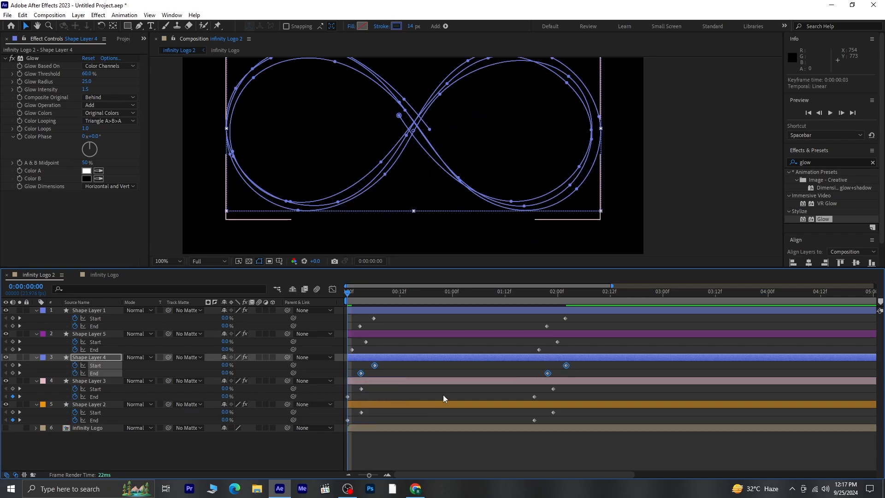
pyautogui.moveTo(572, 392); pyautogui.dragTo(370, 399)
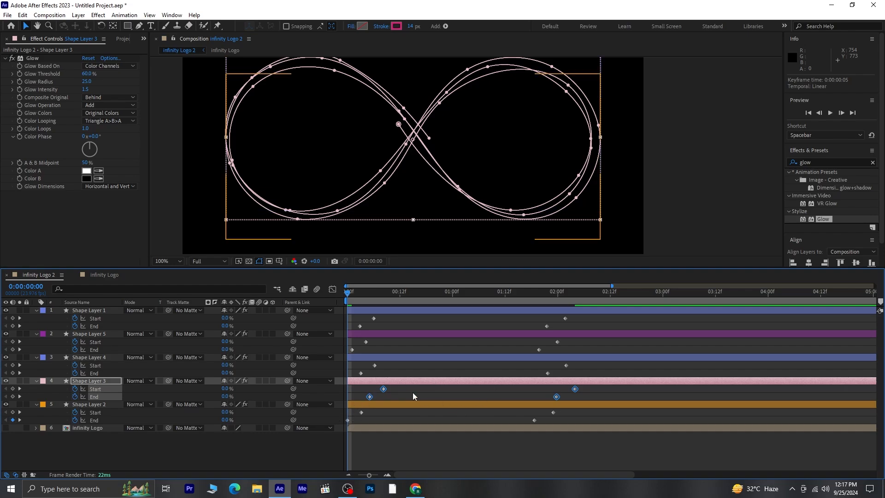
# Deselect the keyframes and preview the staggered stroke animation
pyautogui.click(466, 458)
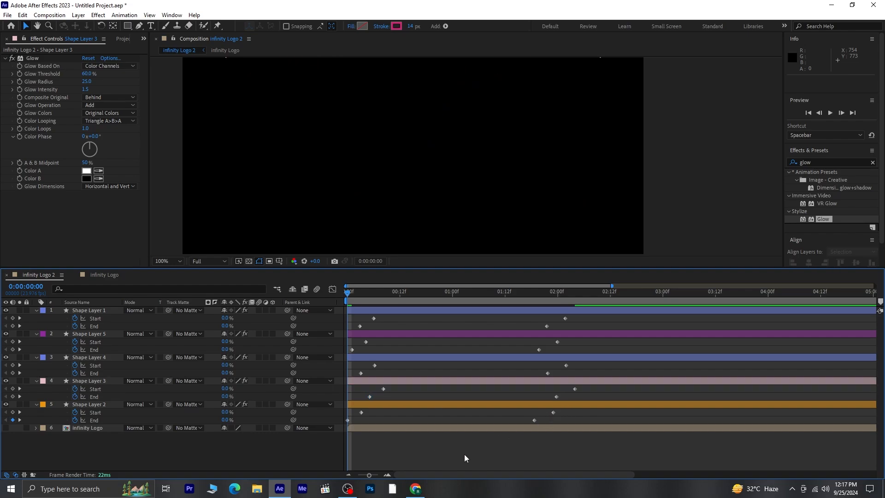
pyautogui.press('space')
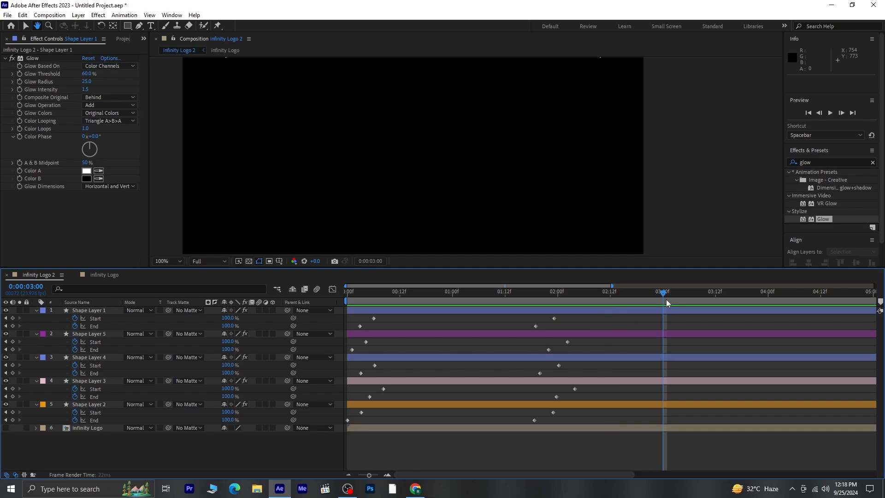
pyautogui.press('space')
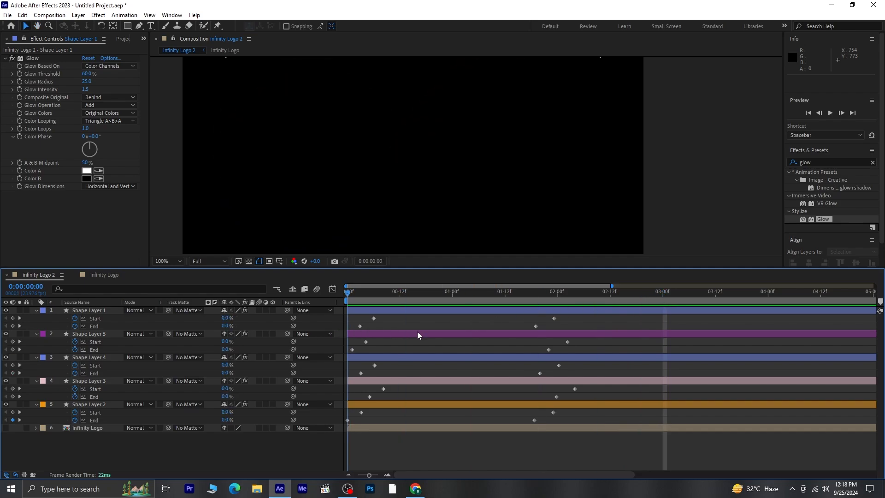
# Make the infinity Logo layer visible and set the current time to 0:00:02:03, near the end of the strokes
pyautogui.moveTo(463, 293); pyautogui.dragTo(574, 362)
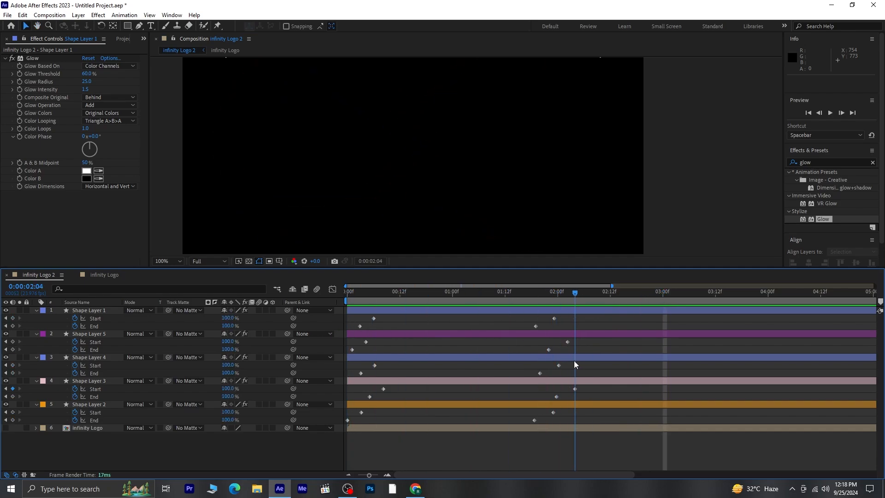
pyautogui.click(6, 428)
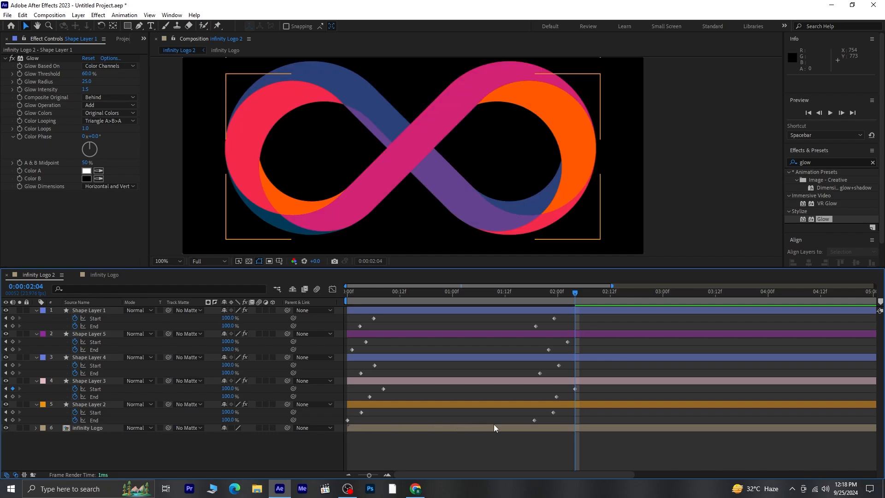
pyautogui.click(555, 443)
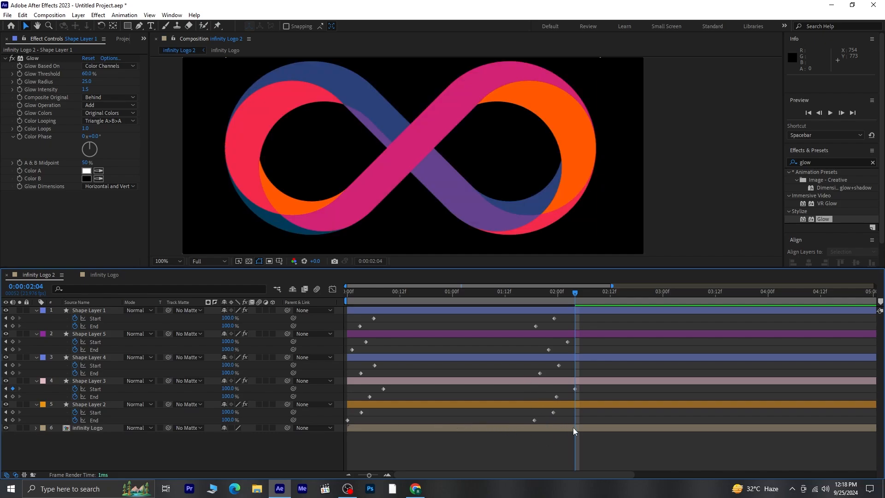
pyautogui.press('pageup')
# Start an open Pen mask on the infinity Logo layer, from the central crossing around the right loop and back up to the blue band
pyautogui.click(92, 429)
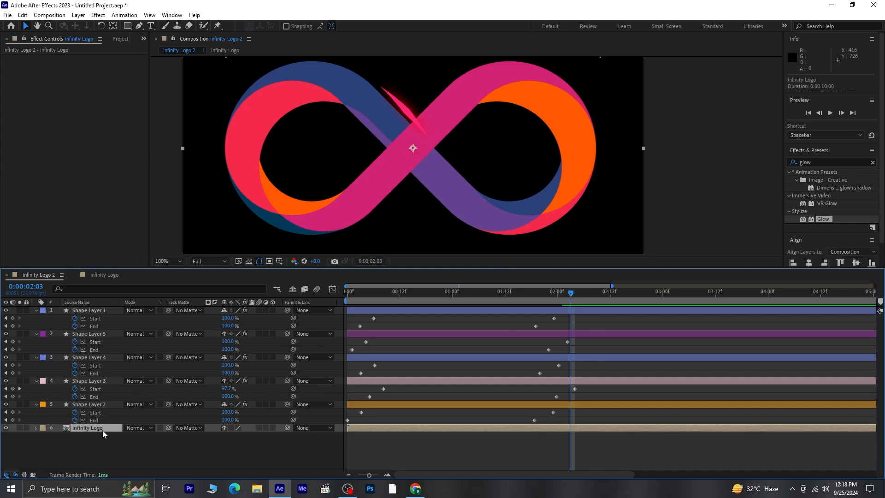
pyautogui.click(140, 26)
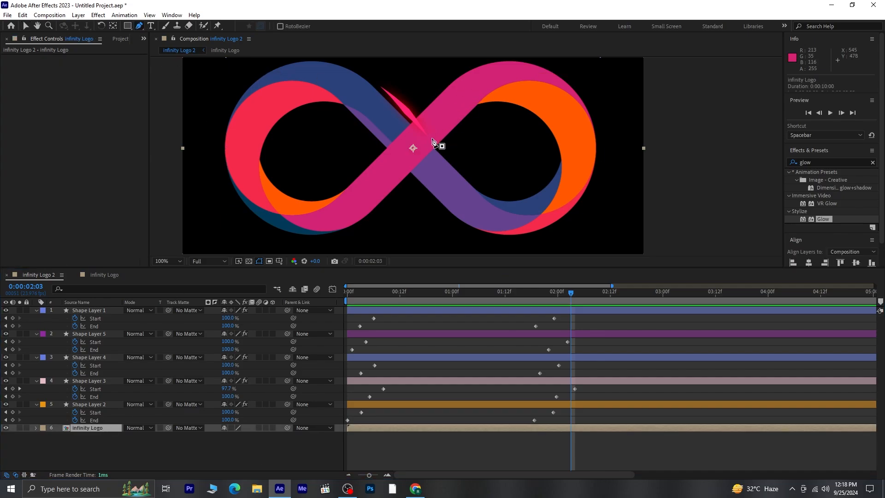
pyautogui.click(421, 138)
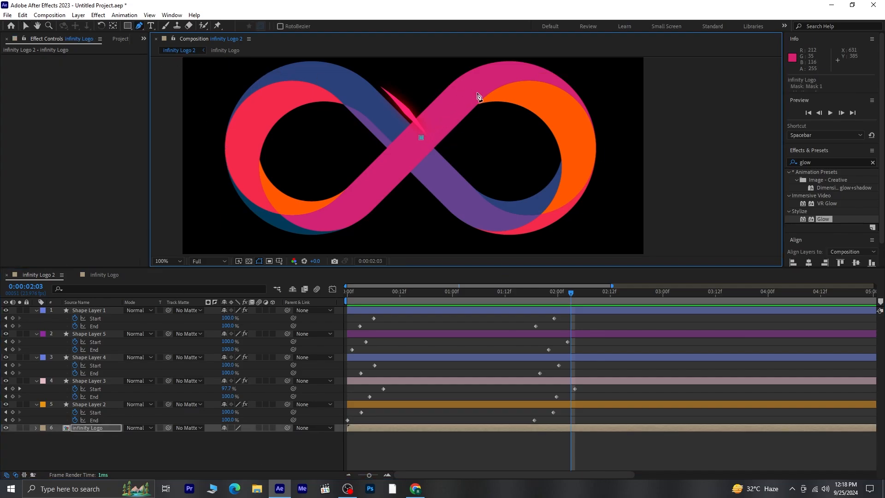
pyautogui.moveTo(561, 101); pyautogui.dragTo(620, 185)
pyautogui.moveTo(526, 222); pyautogui.dragTo(464, 239)
pyautogui.click(395, 132)
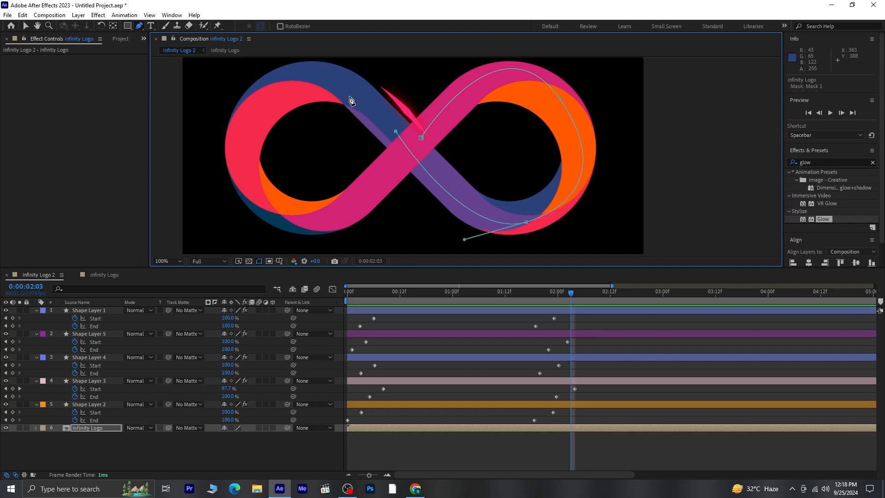
pyautogui.moveTo(395, 132); pyautogui.dragTo(392, 121)
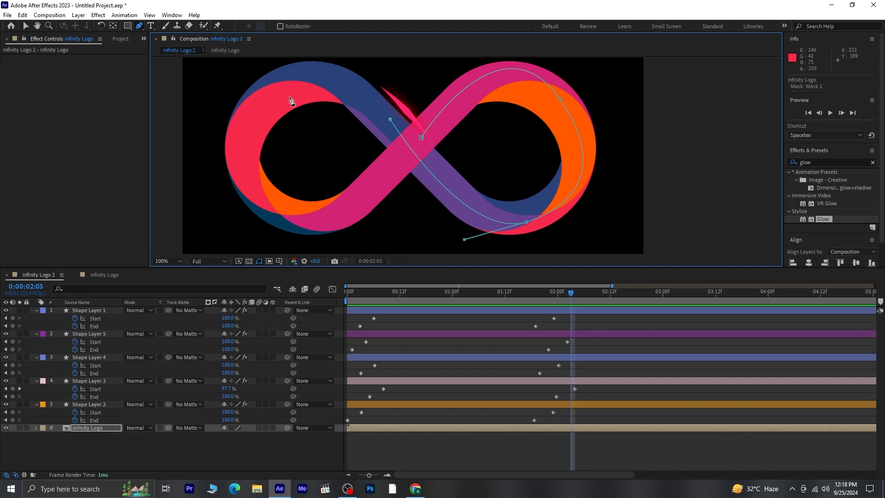
# Continue the mask path around the left loop and end it on the pink band at the central crossing
pyautogui.moveTo(245, 120); pyautogui.dragTo(183, 216)
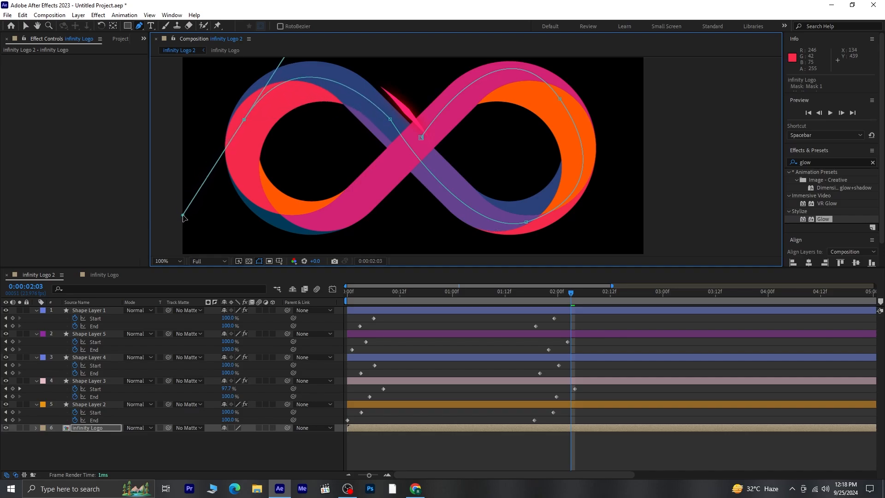
pyautogui.click(361, 210)
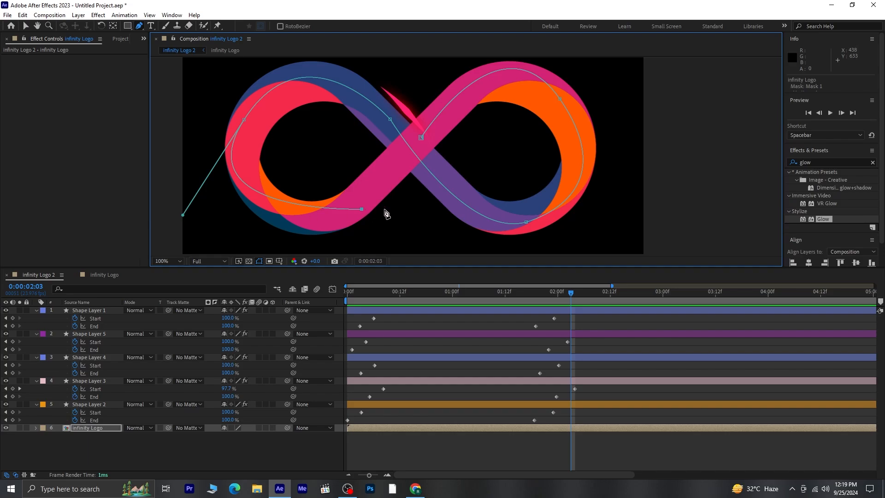
pyautogui.click(409, 157)
# Reposition and smooth the mask's lower-left vertex, and adjust the left vertex's handle so the path follows the left loop
pyautogui.moveTo(362, 210); pyautogui.dragTo(341, 218)
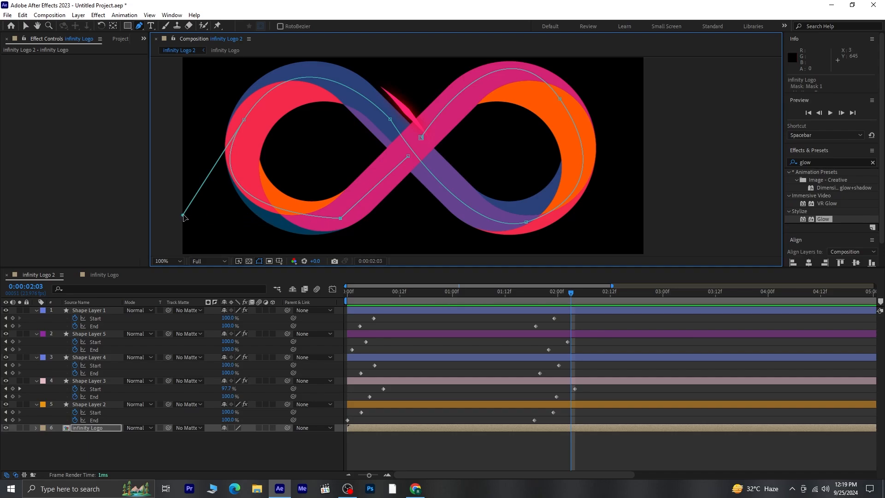
pyautogui.moveTo(183, 216); pyautogui.dragTo(206, 223)
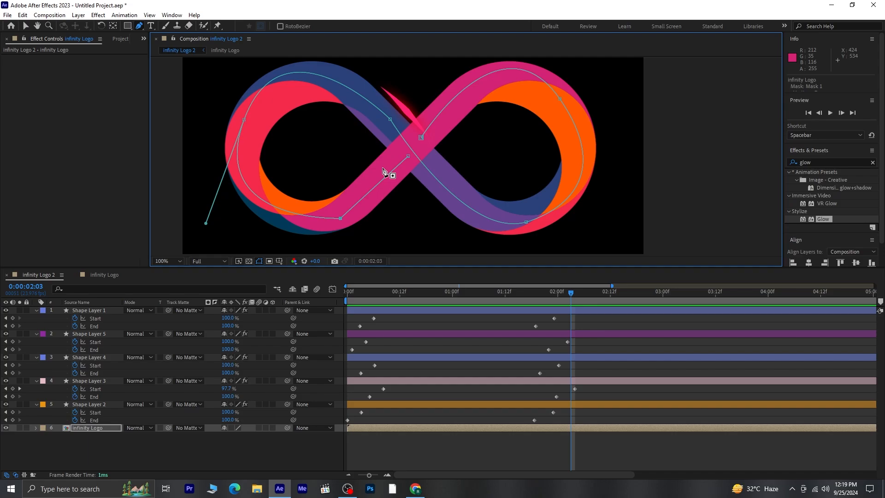
pyautogui.moveTo(140, 26); pyautogui.dragTo(184, 57)
pyautogui.moveTo(344, 220); pyautogui.dragTo(377, 203)
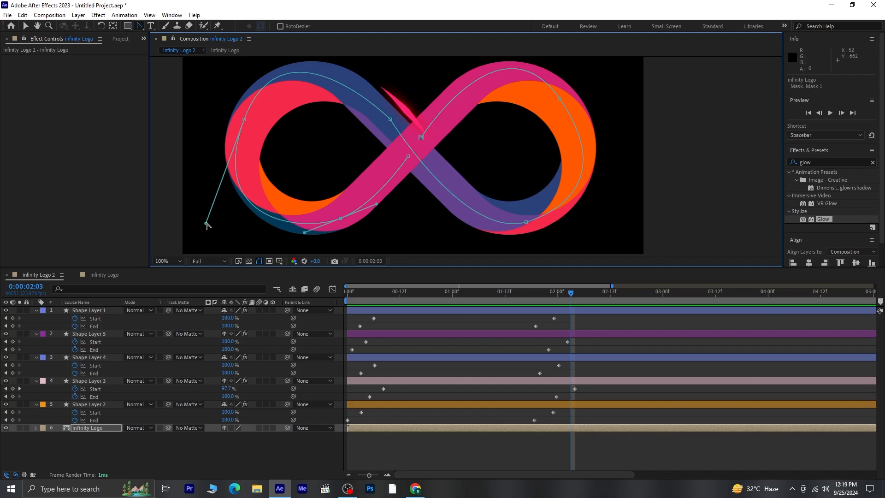
pyautogui.moveTo(207, 224); pyautogui.dragTo(214, 200)
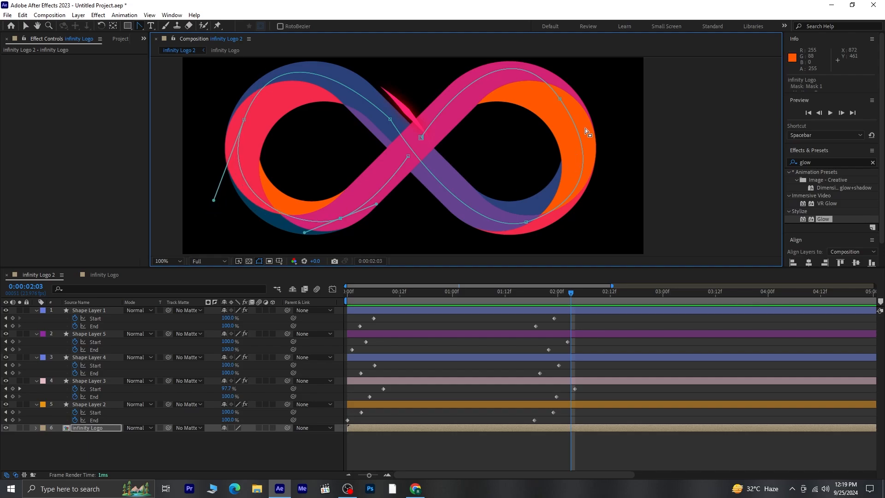
# Move the mask's upper-right vertex to 836, 397 and the vertex on the blue band to 446, 422
pyautogui.press('a')
pyautogui.click(142, 26)
pyautogui.click(157, 25)
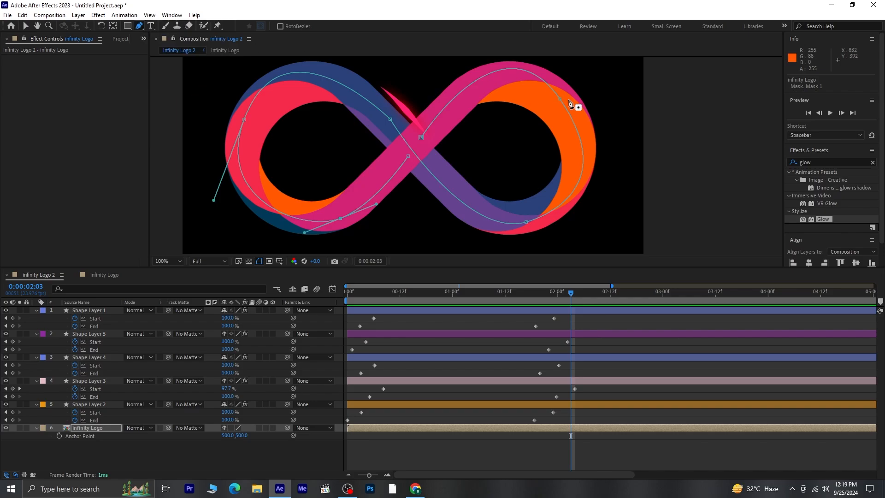
pyautogui.click(566, 100)
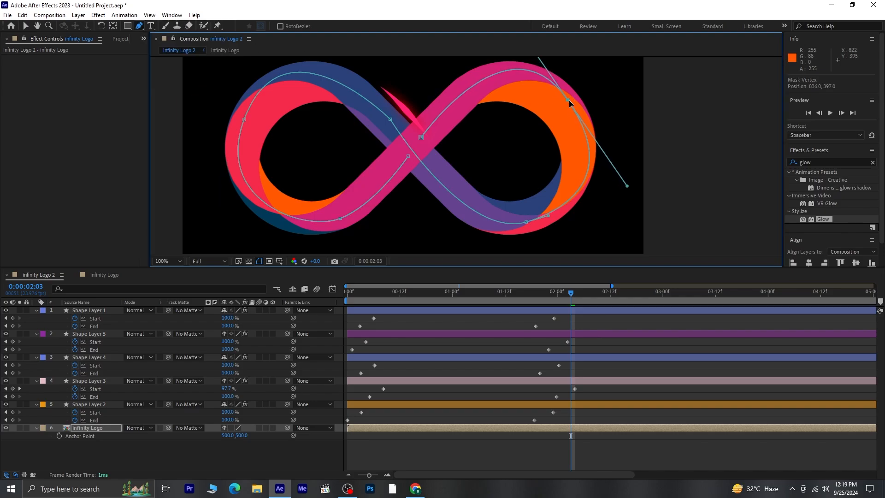
pyautogui.click(524, 222)
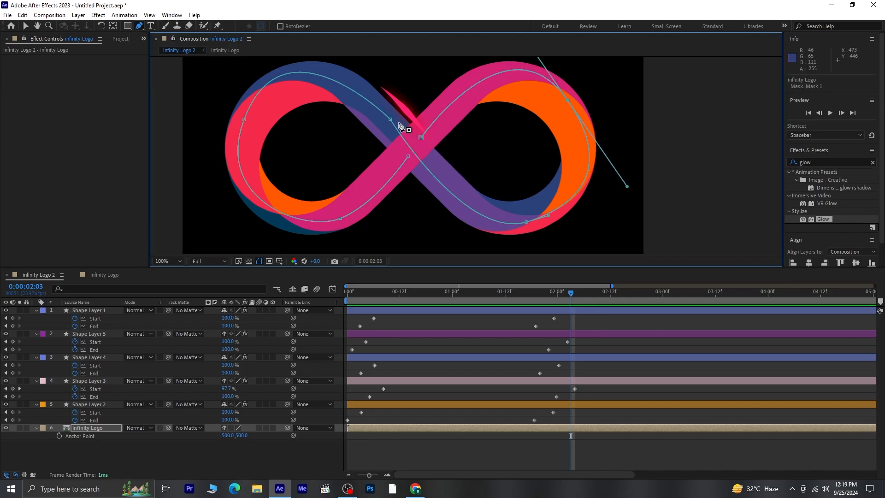
pyautogui.click(388, 112)
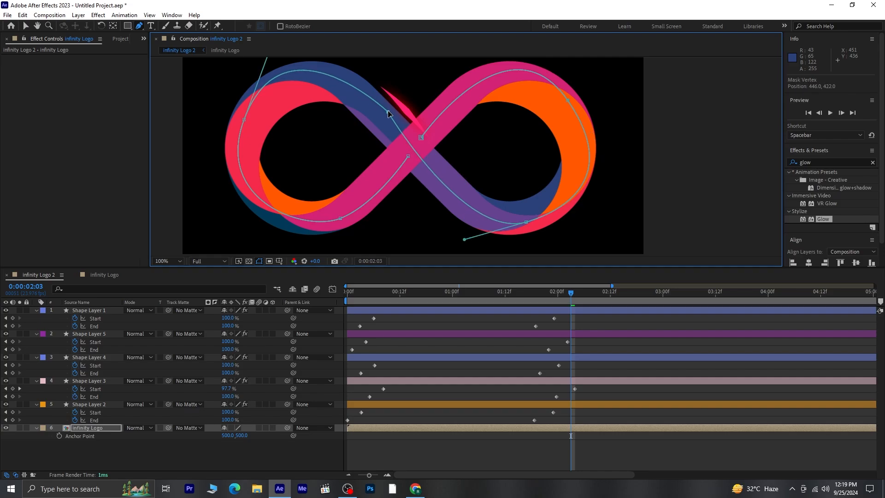
# Check the mask path over the whole logo and preview the composition with the logo visible
pyautogui.scroll(-2, 330, 121)
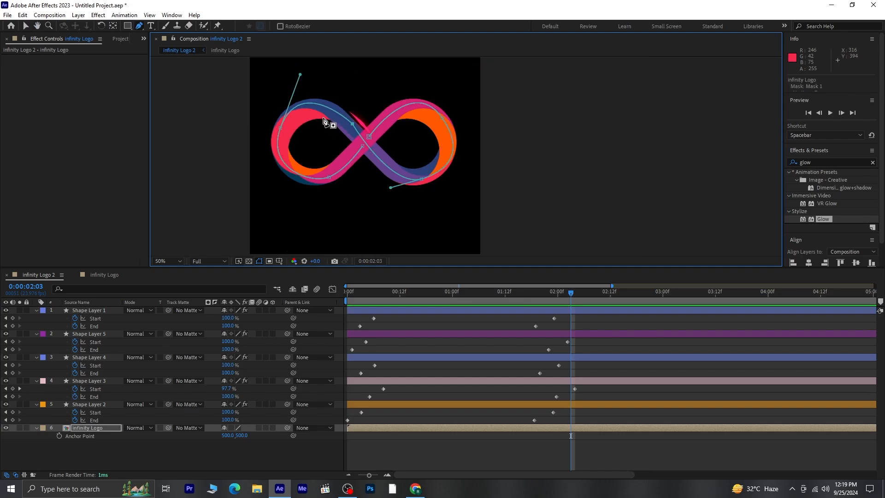
pyautogui.scroll(2, 328, 115)
pyautogui.press('space')
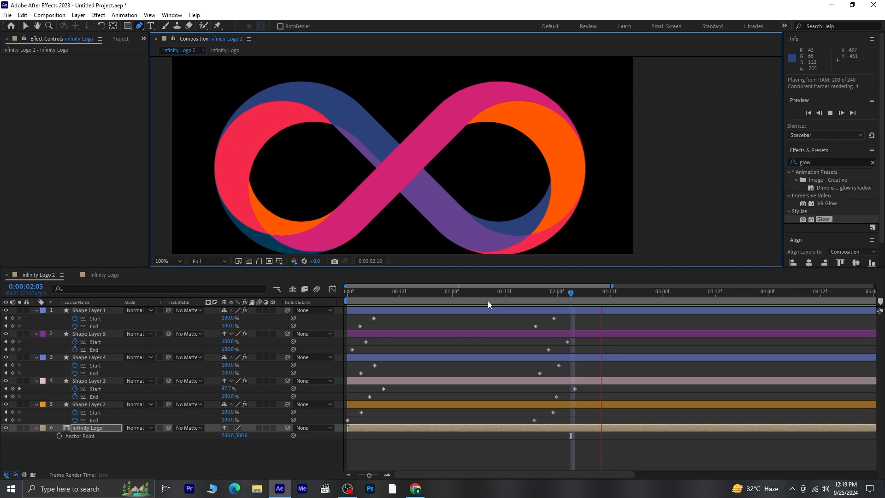
# Park the playhead at 0:00:02:05 and apply the Stroke effect to the infinity Logo layer
pyautogui.moveTo(628, 294); pyautogui.dragTo(579, 314)
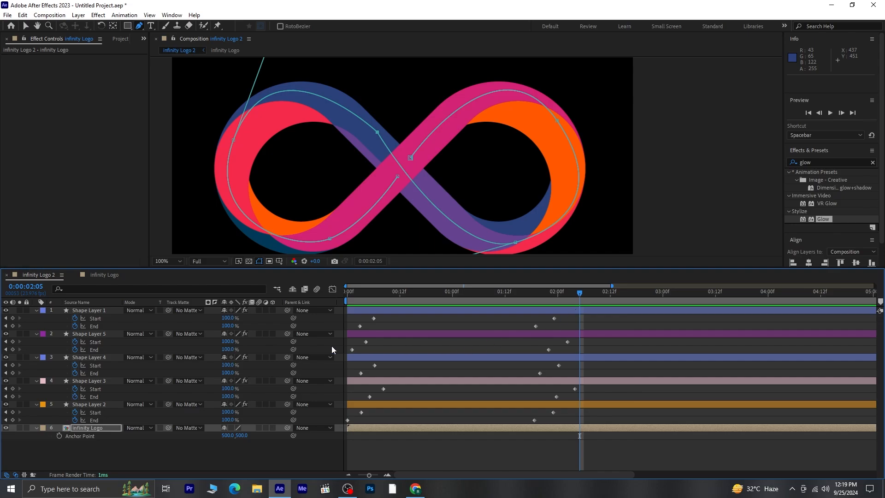
pyautogui.click(831, 161)
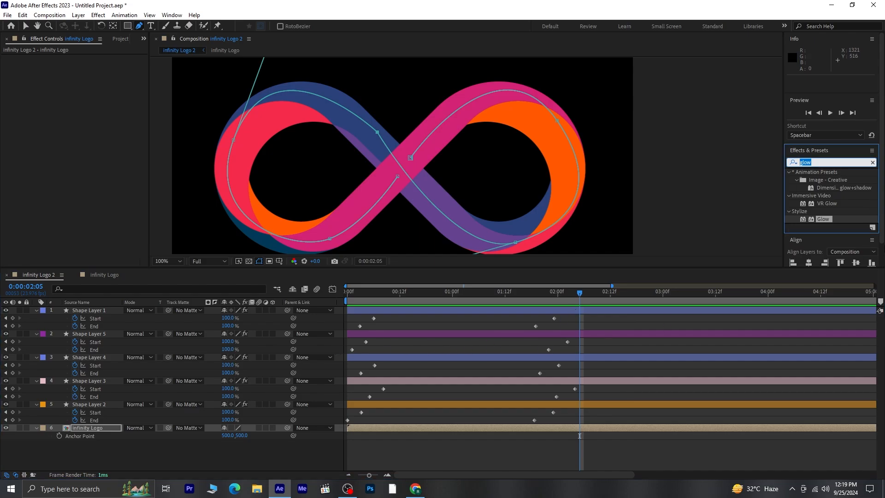
pyautogui.write('stroke')
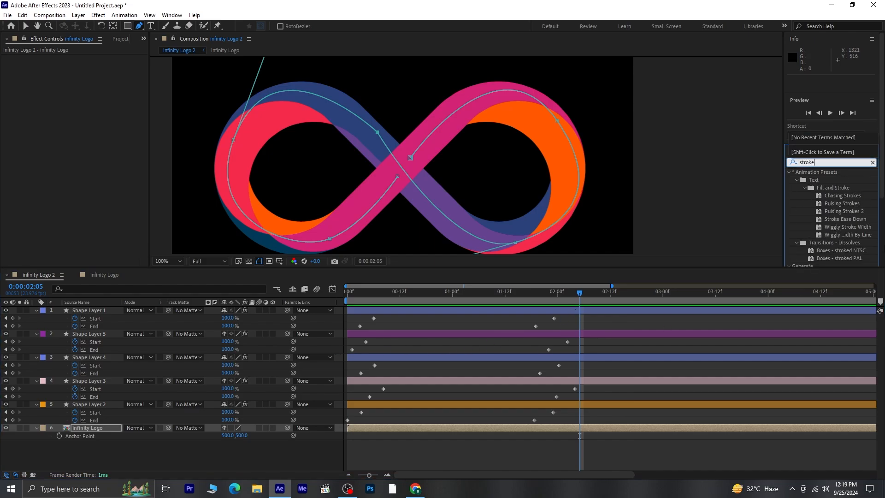
pyautogui.scroll(-1, 850, 232)
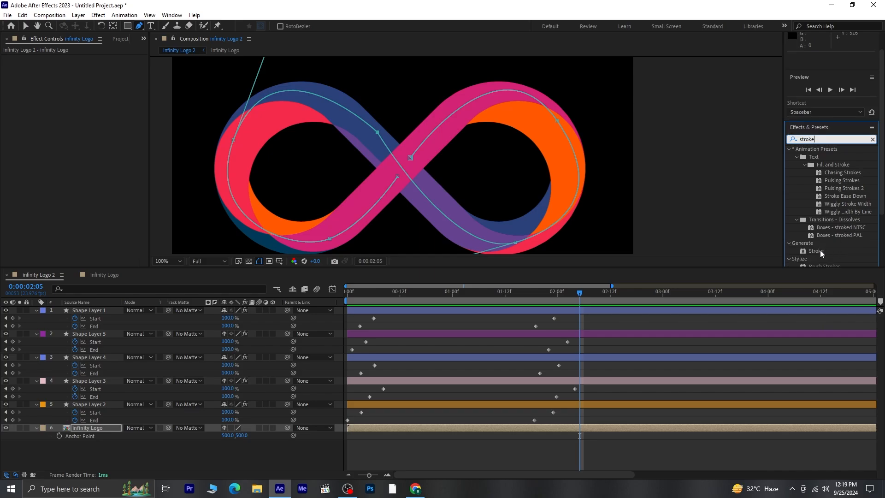
pyautogui.moveTo(821, 253); pyautogui.dragTo(100, 430)
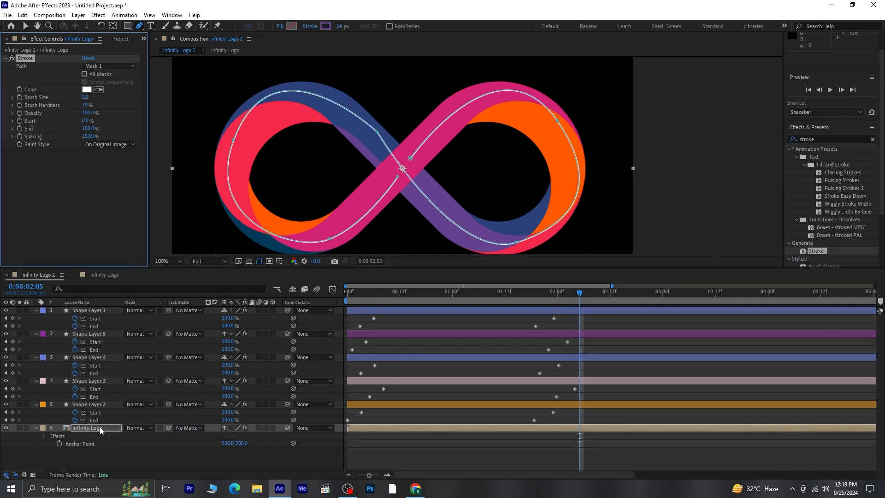
pyautogui.press('v')
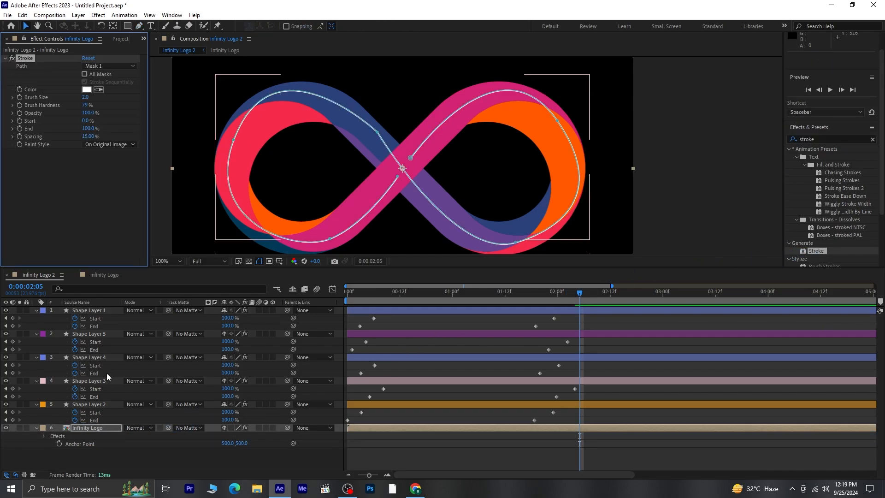
# Set the Stroke effect's paint style to Reveal Original Image, brush size to 133.1 and brush hardness to 100%
pyautogui.click(92, 145)
pyautogui.click(118, 175)
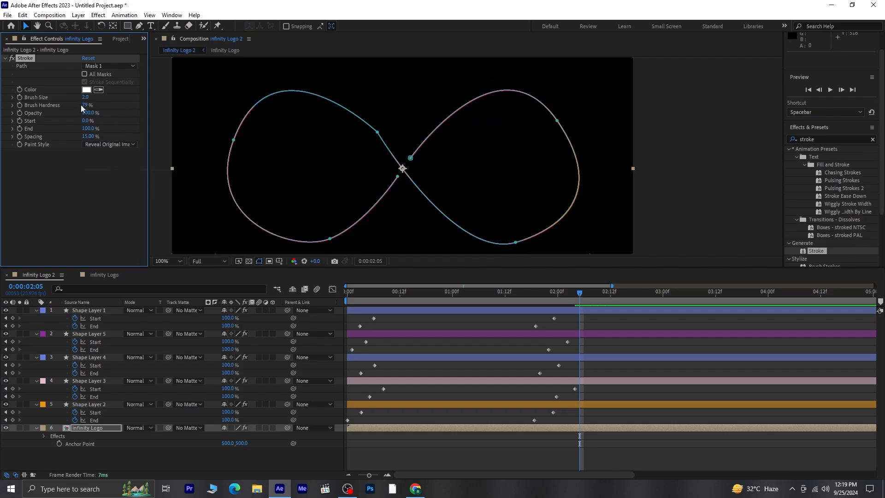
pyautogui.moveTo(85, 98); pyautogui.dragTo(679, 92)
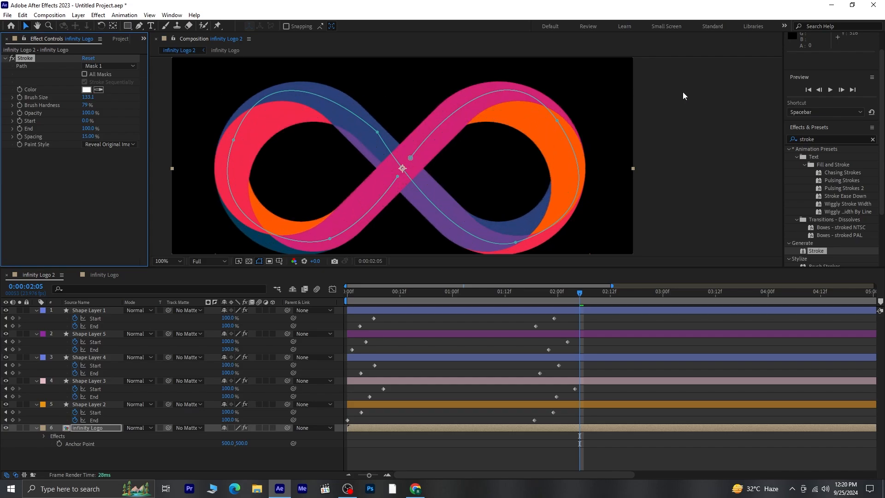
pyautogui.moveTo(88, 104); pyautogui.dragTo(277, 104)
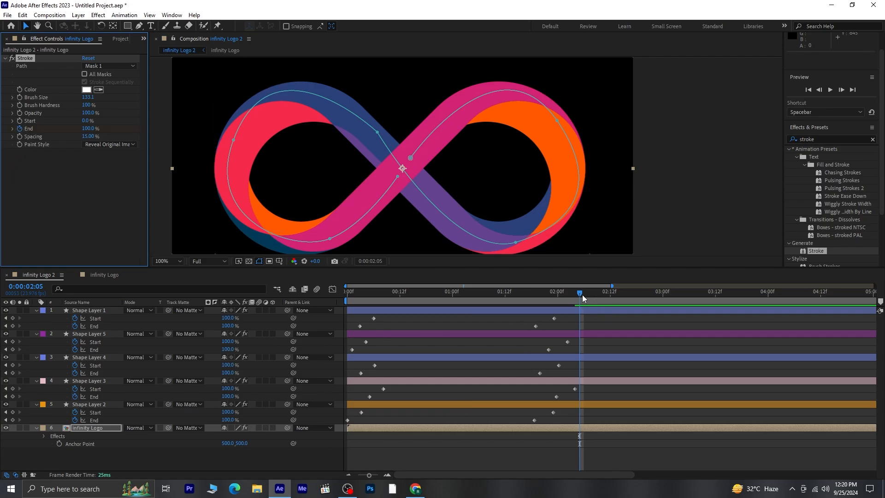
# Keyframe the Stroke effect's End at 0% at 0:00:02:05 and 100% at 0:00:02:10
pyautogui.press('u')
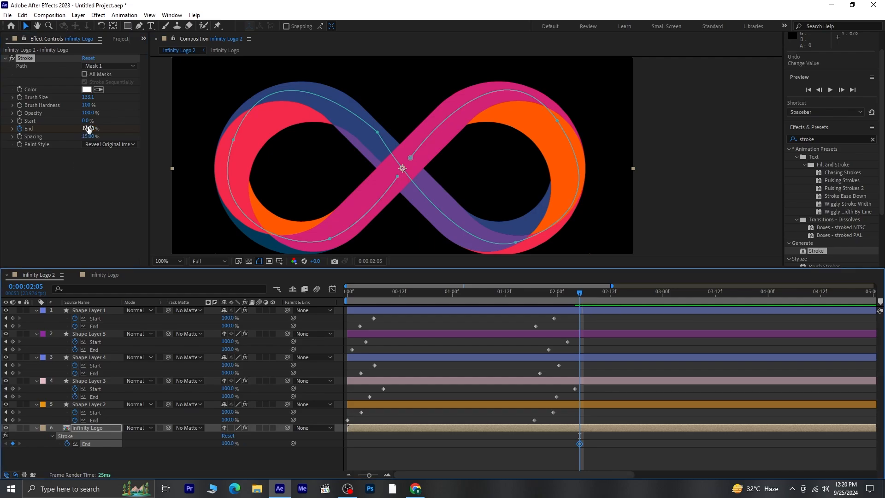
pyautogui.moveTo(89, 128); pyautogui.dragTo(19, 136)
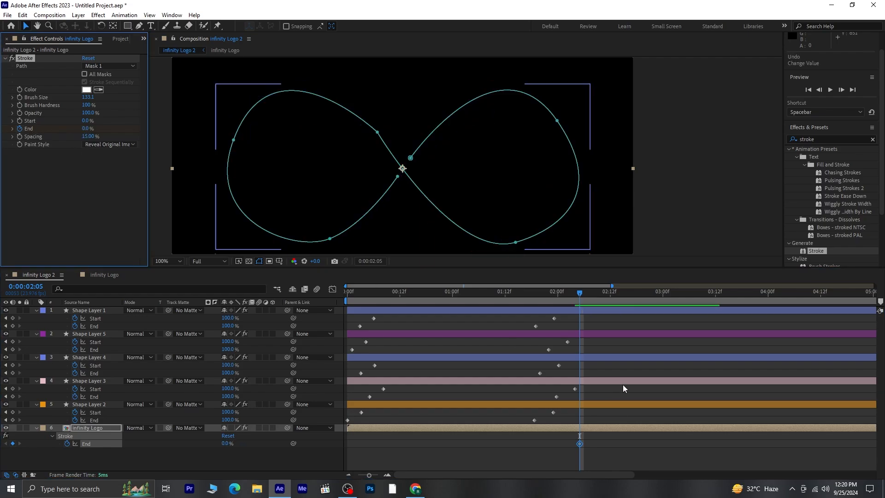
pyautogui.moveTo(580, 295); pyautogui.dragTo(602, 314)
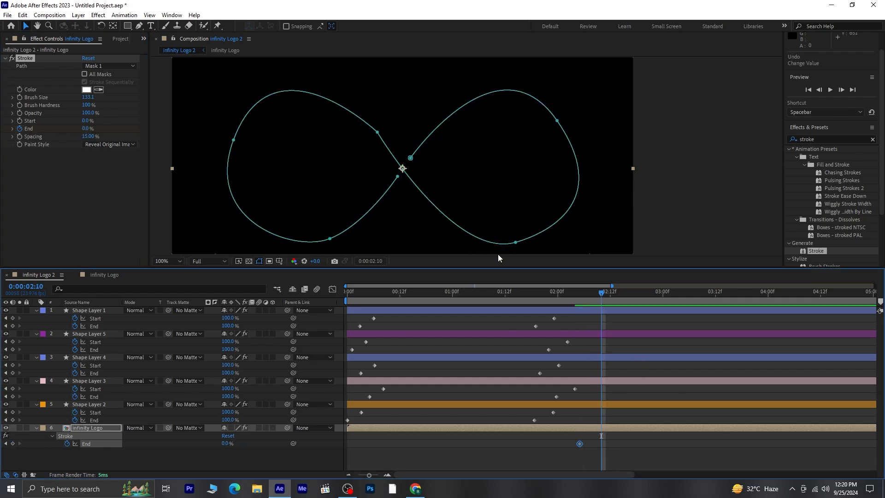
pyautogui.moveTo(88, 129); pyautogui.dragTo(161, 129)
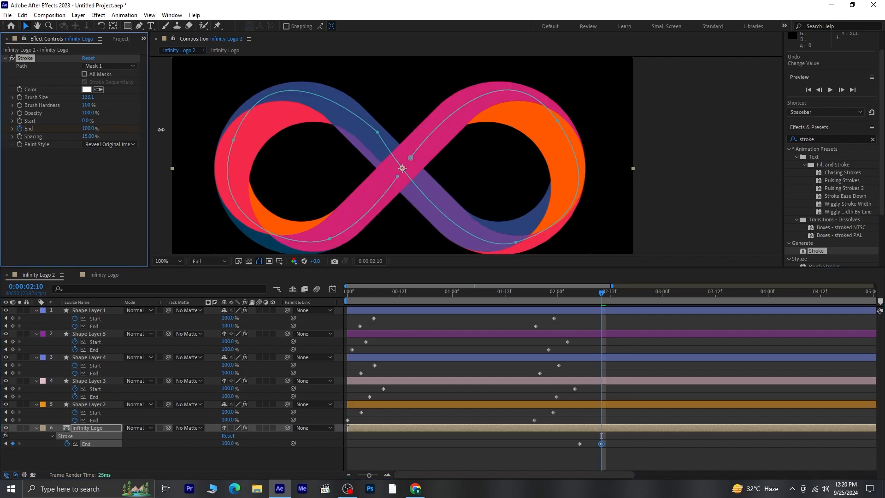
# Move the mask path's starting vertex from the central crossing up along the pink band, and preview the logo reveal
pyautogui.click(7, 444)
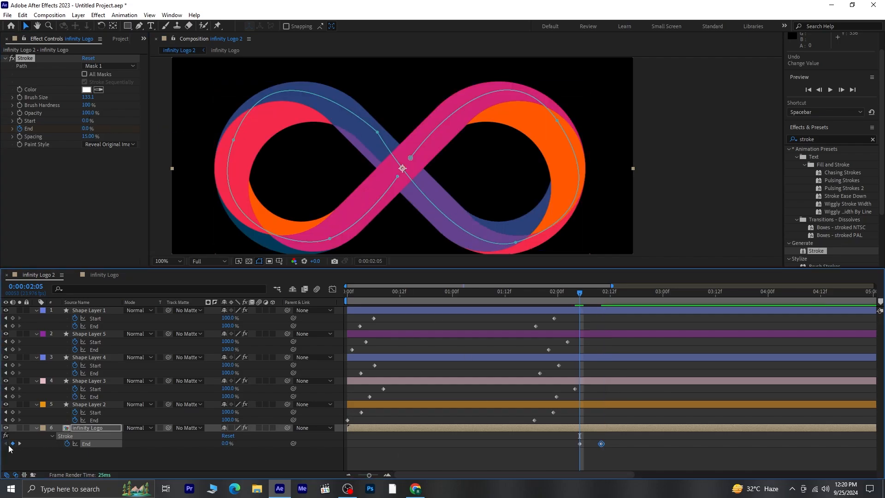
pyautogui.press('pagedown')
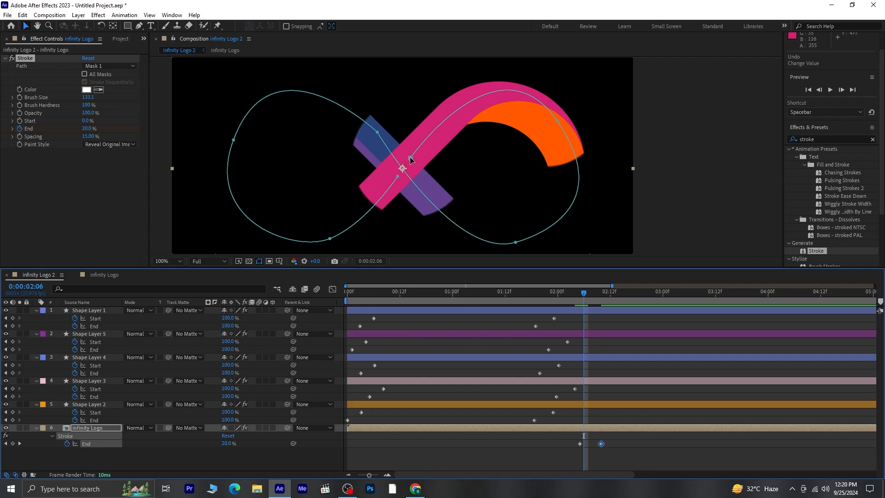
pyautogui.moveTo(411, 160); pyautogui.dragTo(454, 118)
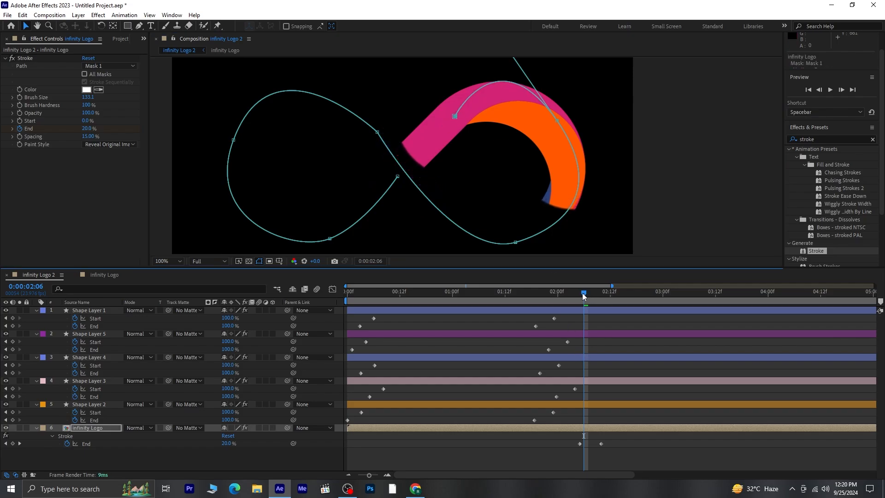
pyautogui.moveTo(587, 295); pyautogui.dragTo(576, 295)
pyautogui.press('space')
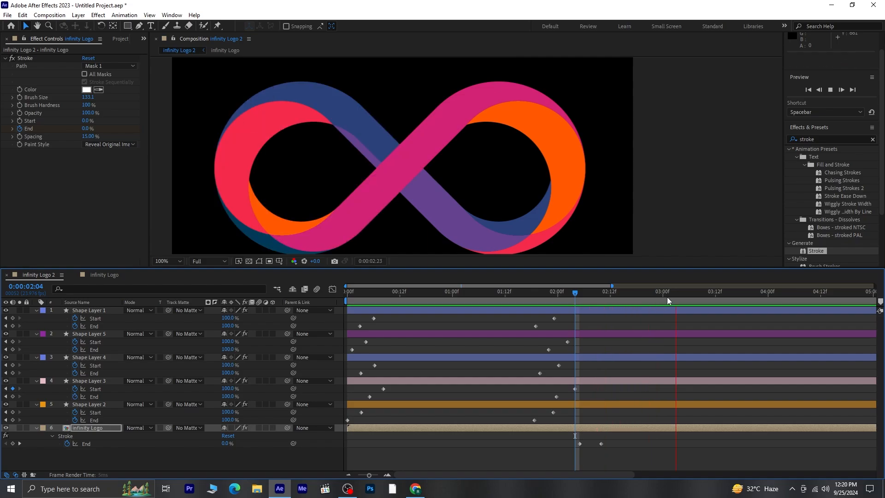
pyautogui.moveTo(669, 296); pyautogui.dragTo(585, 321)
pyautogui.press('space')
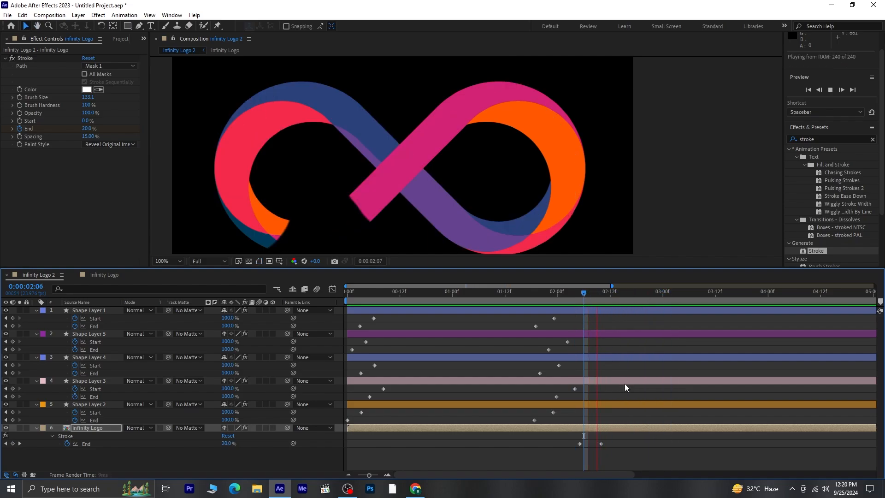
pyautogui.press('space')
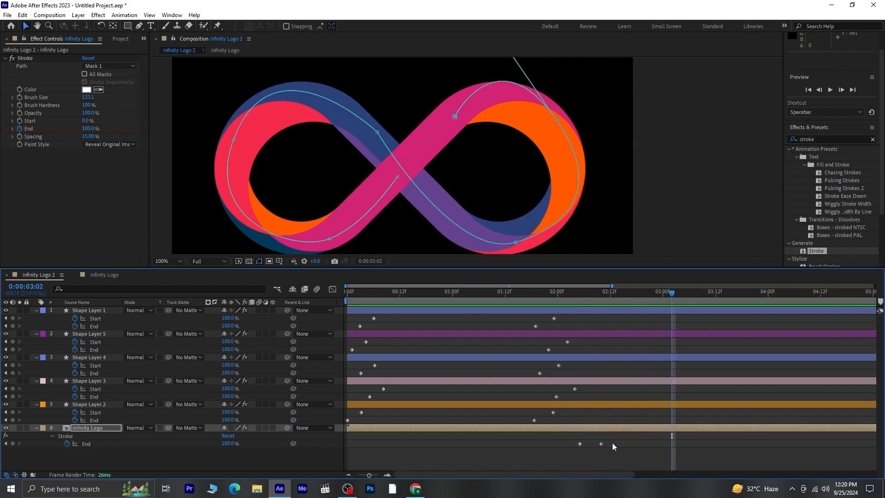
# Apply Easy Ease to both Stroke End keyframes and preview the animation from the beginning
pyautogui.moveTo(613, 447); pyautogui.dragTo(569, 454)
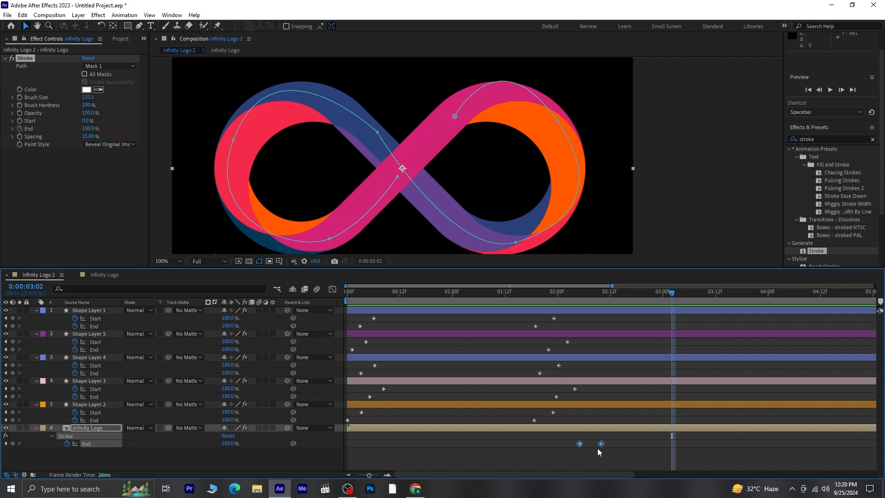
pyautogui.moveTo(672, 297); pyautogui.dragTo(271, 363)
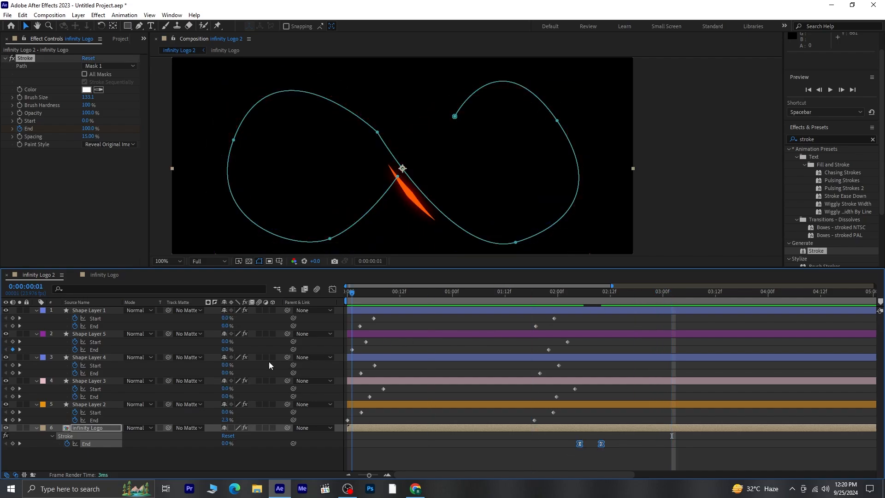
pyautogui.click(237, 461)
pyautogui.press('space')
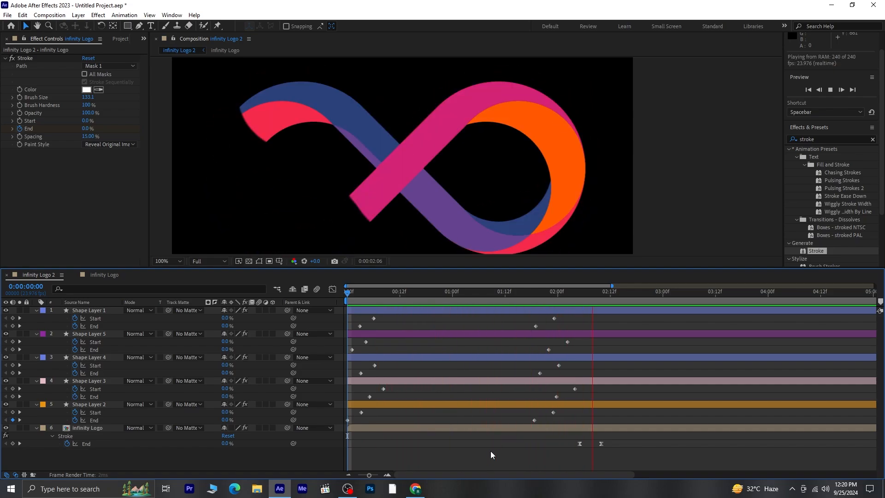
pyautogui.press('space')
# Shift both Stroke End keyframes earlier so the first sits at 0:00:02:03, and preview the timing
pyautogui.moveTo(615, 440); pyautogui.dragTo(570, 443)
pyautogui.moveTo(664, 287); pyautogui.dragTo(572, 291)
pyautogui.press('space')
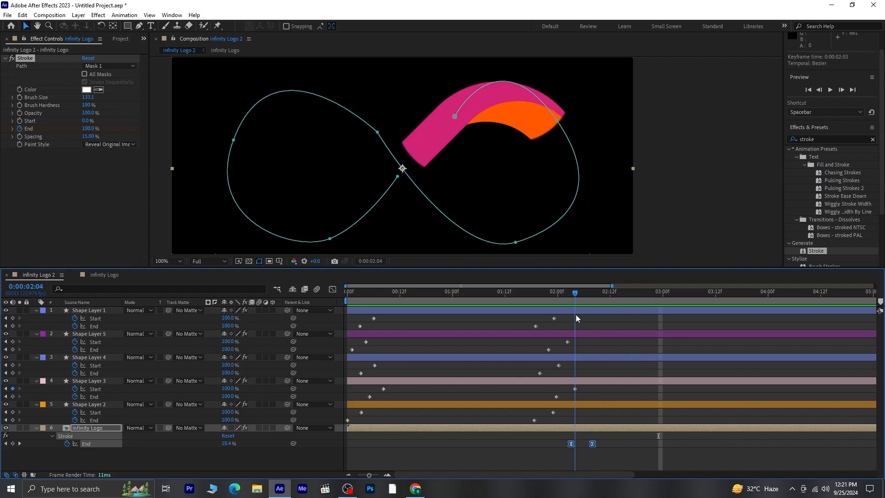
pyautogui.click(538, 467)
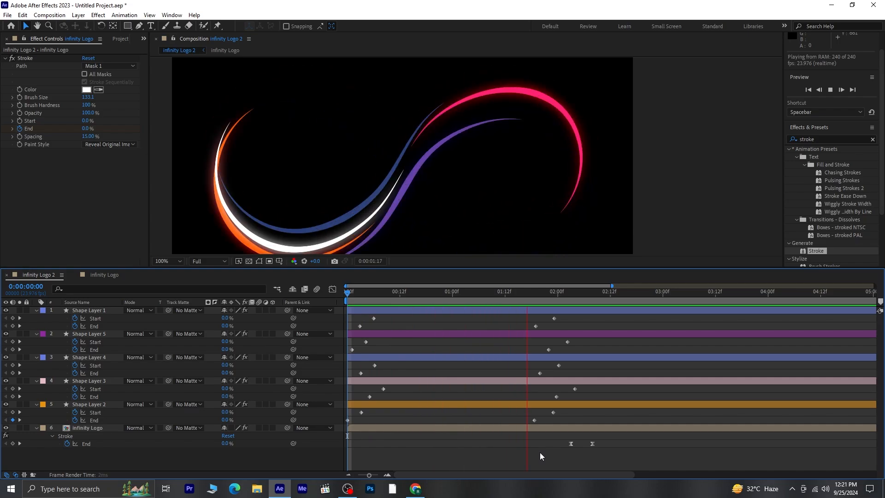
# Shift both Stroke End keyframes so the first sits at 0:00:02:02, and preview the animation from the start
pyautogui.moveTo(599, 451); pyautogui.dragTo(566, 445)
pyautogui.keyDown('shift'); pyautogui.click(571, 443); pyautogui.keyUp('shift')
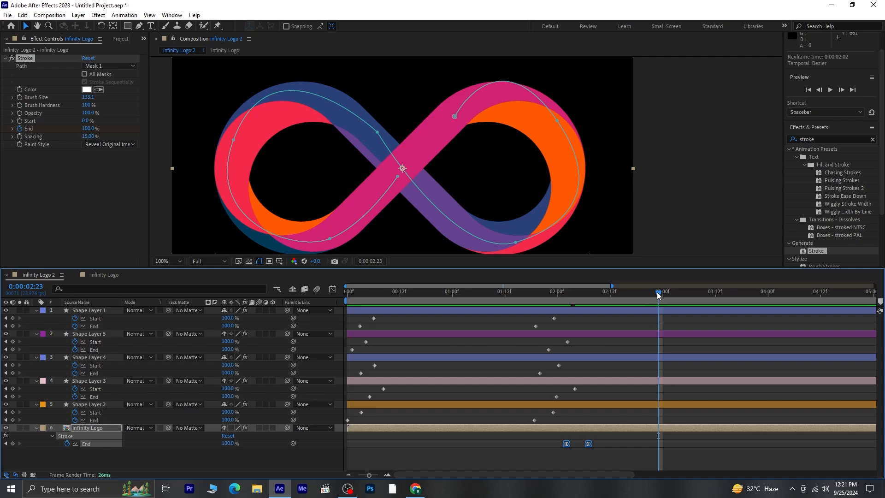
pyautogui.moveTo(657, 292)
pyautogui.mouseDown()
pyautogui.moveTo(552, 323)
pyautogui.moveTo(560, 325)
pyautogui.moveTo(568, 317)
pyautogui.moveTo(264, 331)
pyautogui.mouseUp()
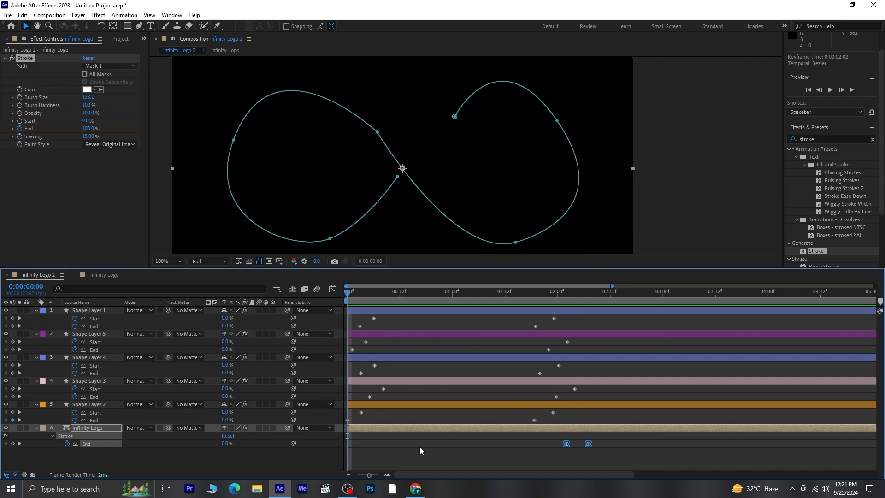
pyautogui.press('space')
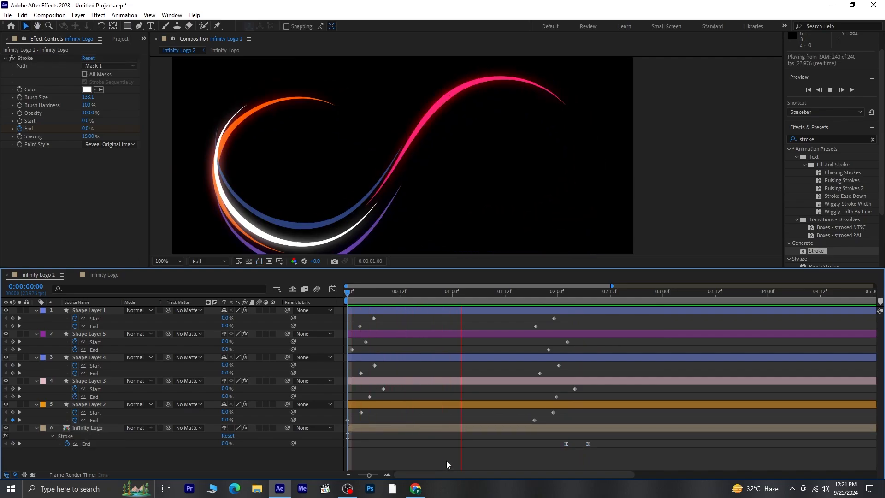
pyautogui.press('space')
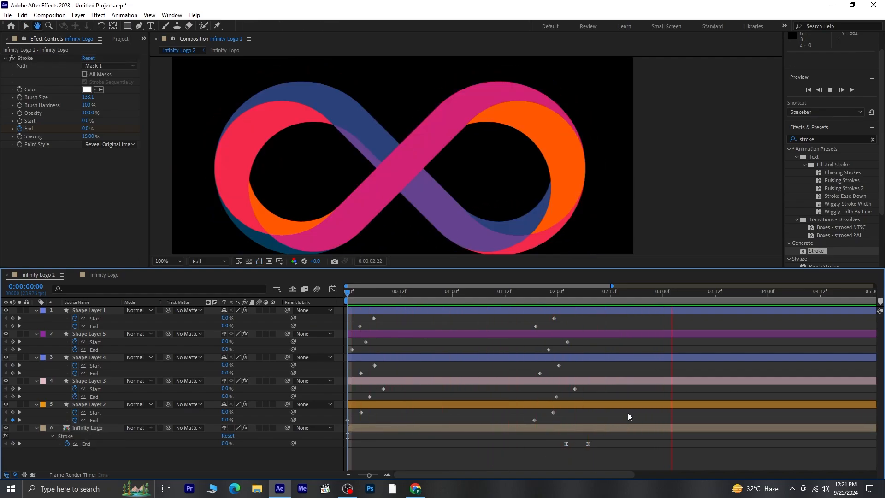
# End the work area at 0:00:03:06 and show the composition's full duration in the timeline
pyautogui.moveTo(642, 302); pyautogui.dragTo(691, 339)
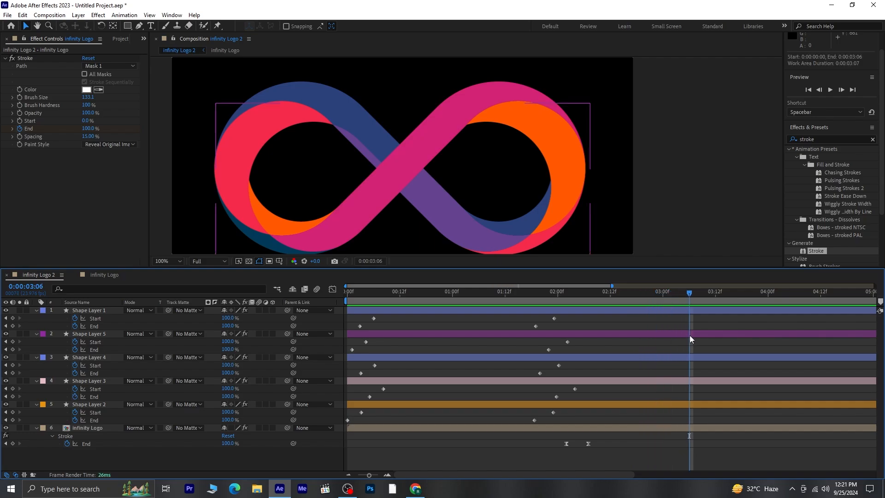
pyautogui.press('n')
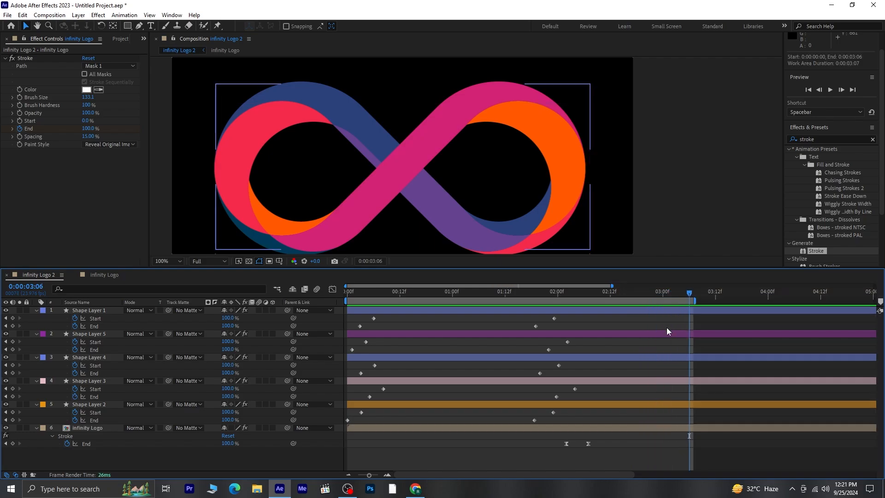
pyautogui.press('-')
pyautogui.press('-')
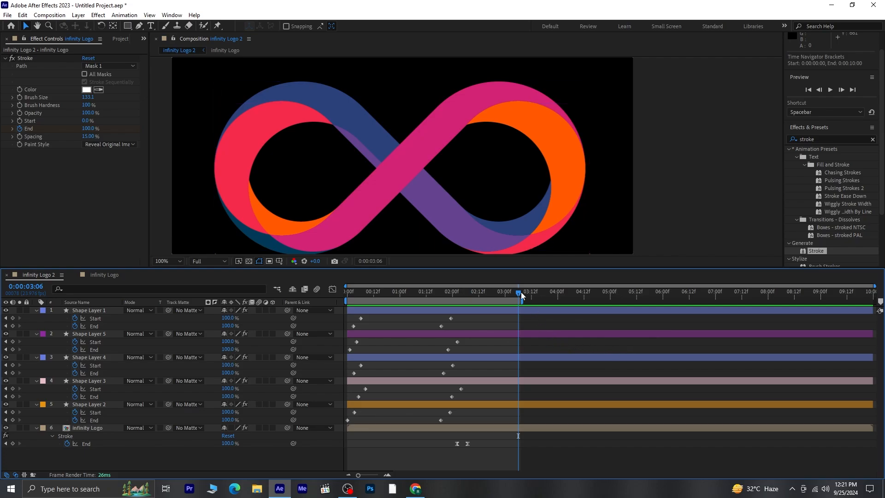
# Fit the whole composition in an enlarged viewer, preview the finished logo animation, and return the playhead to 0:00:00:00
pyautogui.moveTo(519, 291); pyautogui.dragTo(179, 264)
pyautogui.click(180, 264)
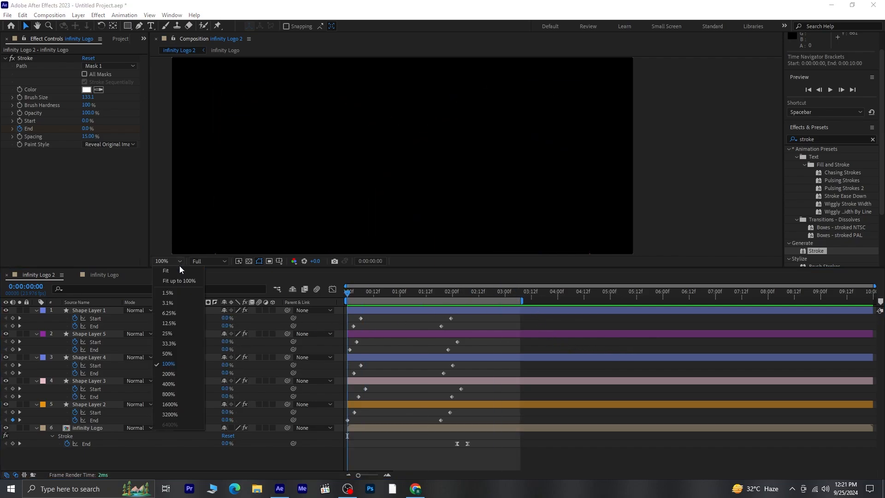
pyautogui.click(180, 271)
pyautogui.moveTo(293, 266); pyautogui.dragTo(293, 321)
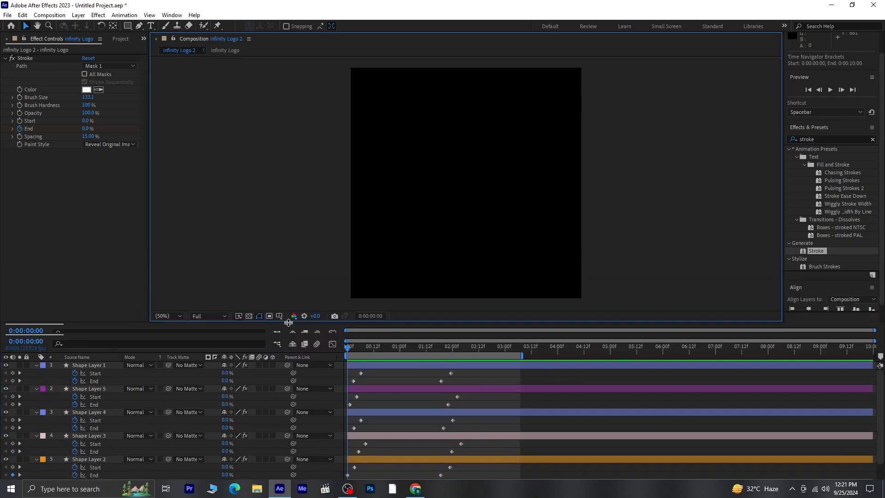
pyautogui.press('space')
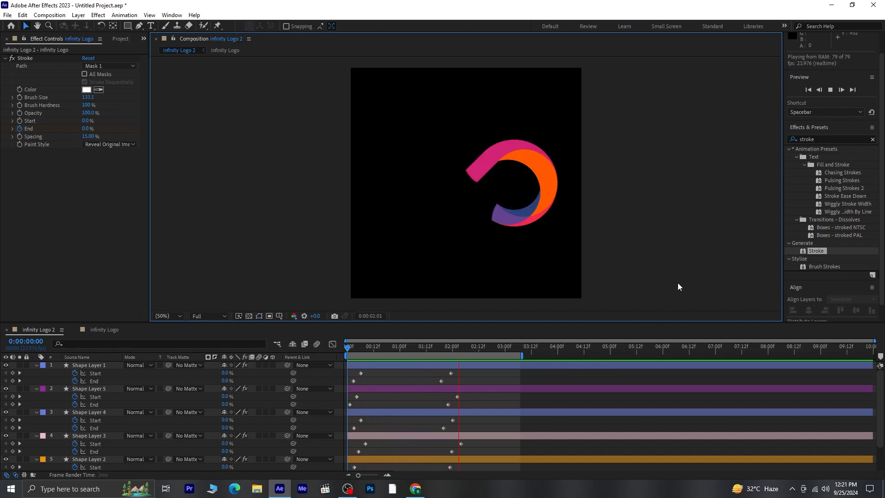
pyautogui.press('space')
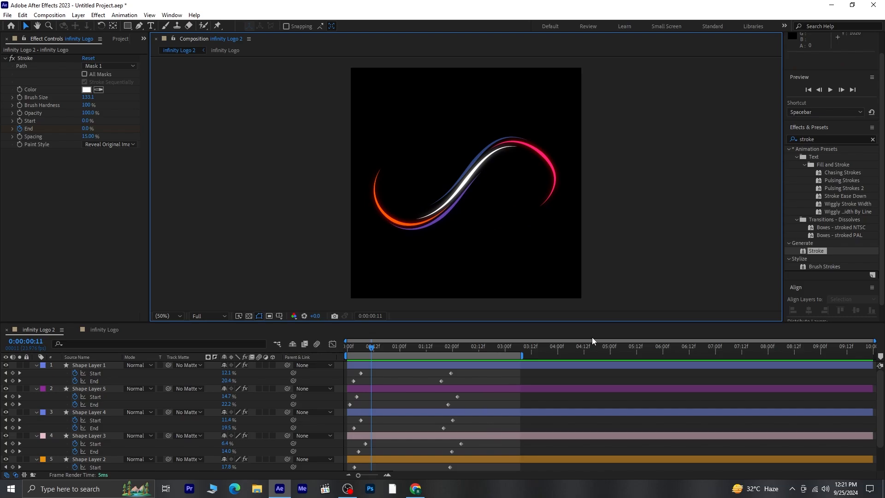
pyautogui.moveTo(368, 347); pyautogui.dragTo(316, 353)
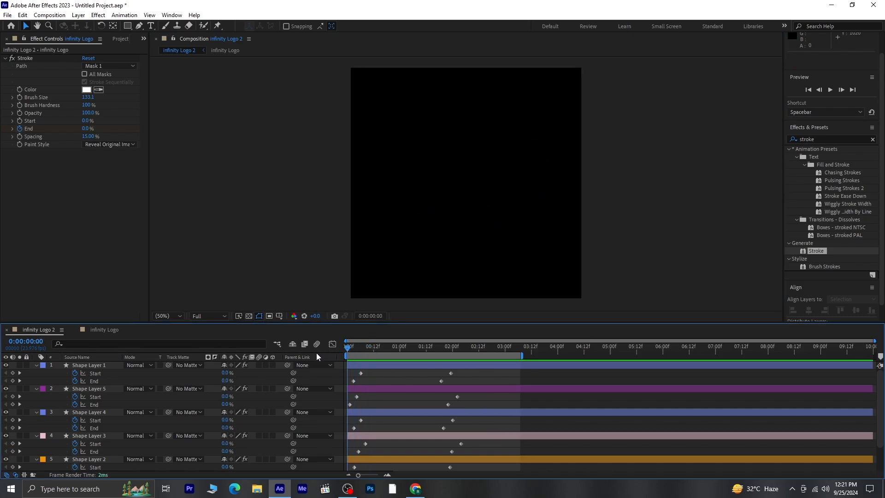